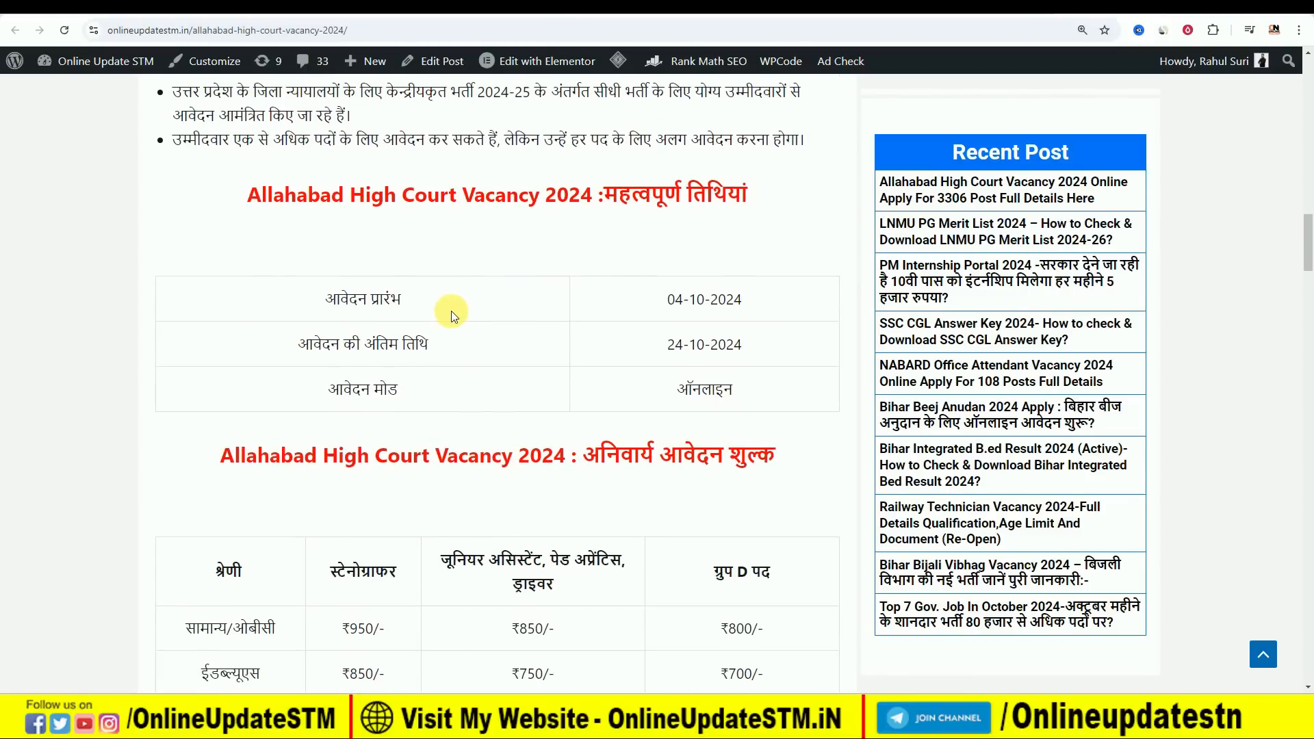
{"action": "scroll", "coordinate": [452, 311], "scroll_direction": "down", "scroll_amount": 4}
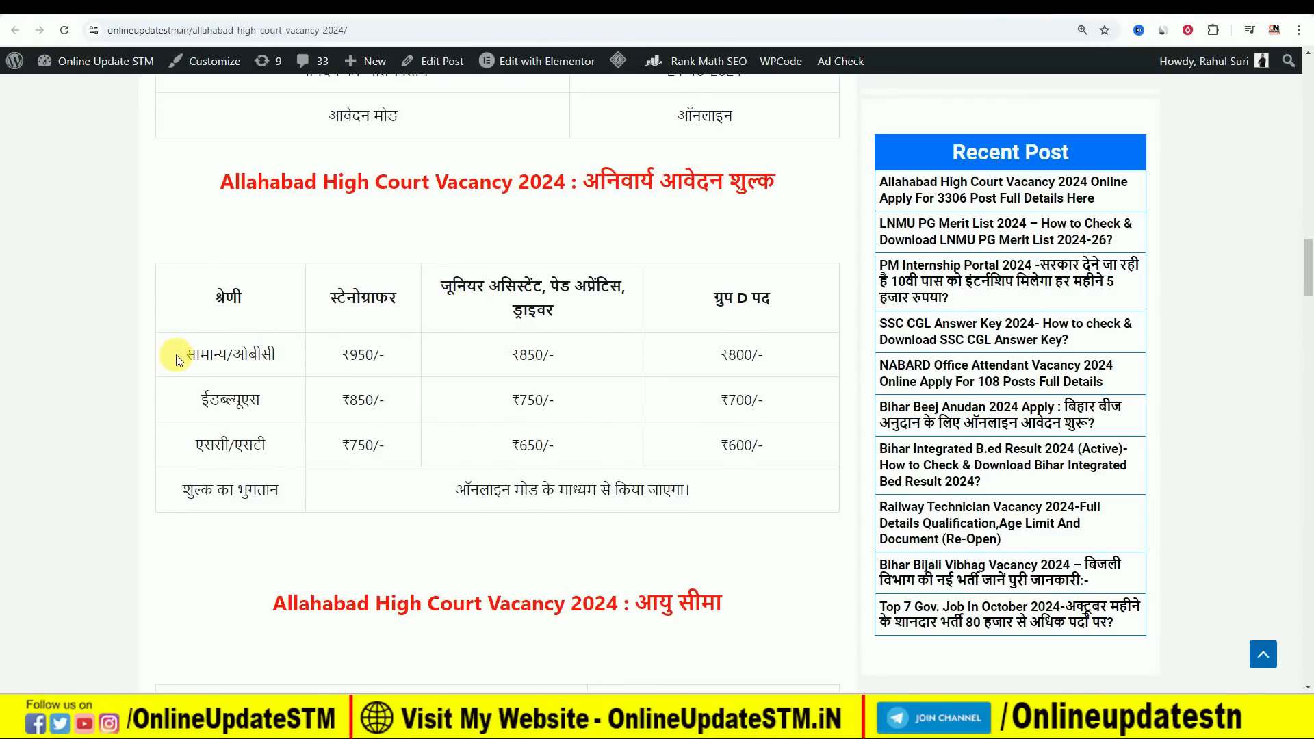
Examine the application fee table for each candidate category and post in the Allahabad High Court Vacancy 2024 article.
{"action": "left_click_drag", "start_coordinate": [176, 358], "coordinate": [224, 356]}
{"action": "left_click_drag", "start_coordinate": [342, 355], "coordinate": [403, 354]}
{"action": "left_click", "coordinate": [412, 359]}
{"action": "left_click_drag", "start_coordinate": [510, 355], "coordinate": [580, 356]}
{"action": "left_click_drag", "start_coordinate": [712, 298], "coordinate": [757, 297]}
{"action": "left_click_drag", "start_coordinate": [728, 355], "coordinate": [779, 354]}
{"action": "left_click_drag", "start_coordinate": [210, 405], "coordinate": [242, 404]}
{"action": "left_click_drag", "start_coordinate": [351, 401], "coordinate": [391, 400]}
{"action": "left_click_drag", "start_coordinate": [183, 445], "coordinate": [537, 445]}
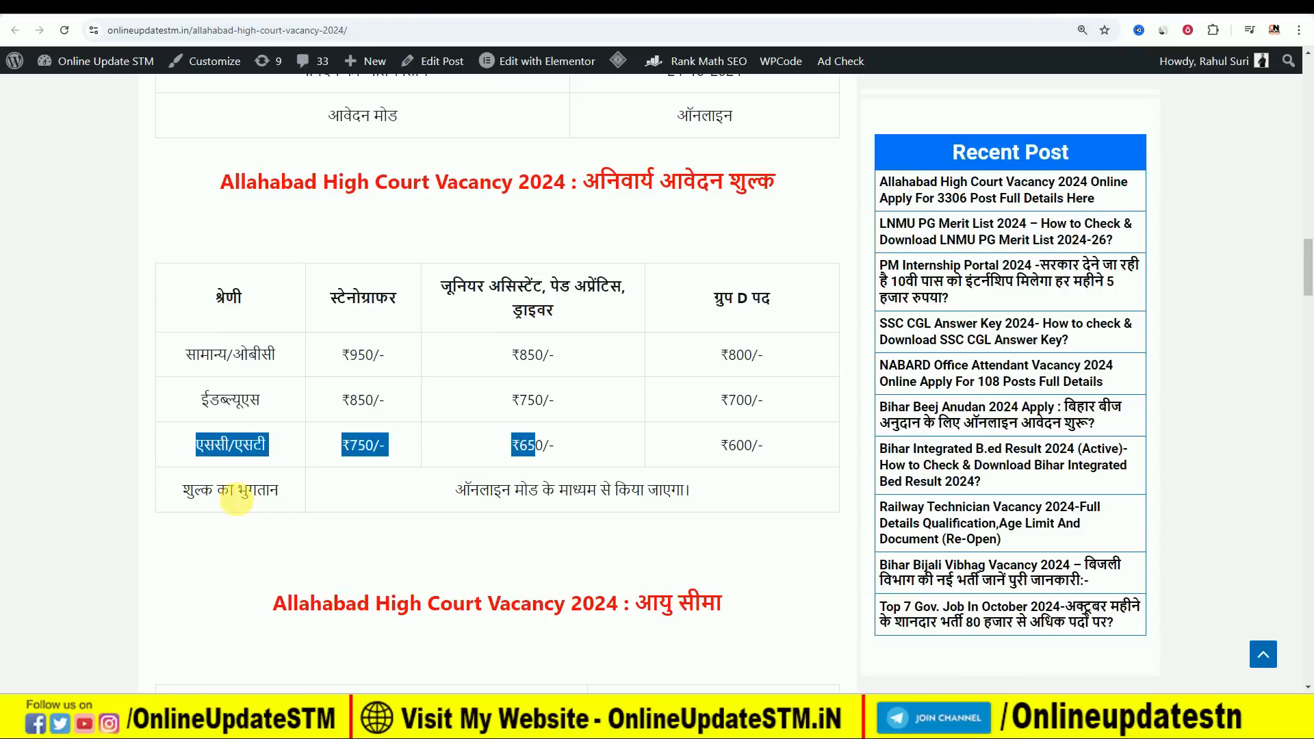
{"action": "left_click", "coordinate": [236, 496]}
Review the article's age limit, post details, eligibility, selection and document sections down to the important links table.
{"action": "scroll", "coordinate": [473, 407], "scroll_direction": "down", "scroll_amount": 3}
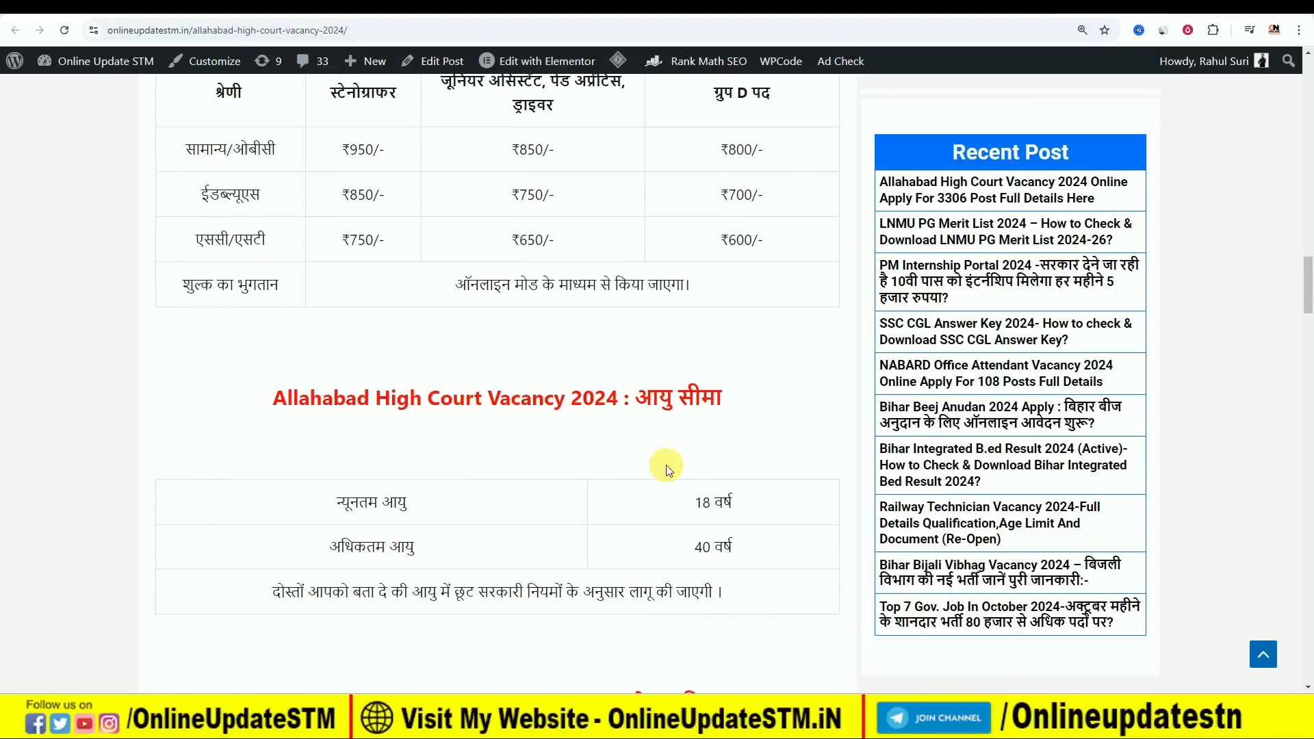
{"action": "left_click", "coordinate": [692, 531]}
{"action": "scroll", "coordinate": [540, 444], "scroll_direction": "down", "scroll_amount": 10}
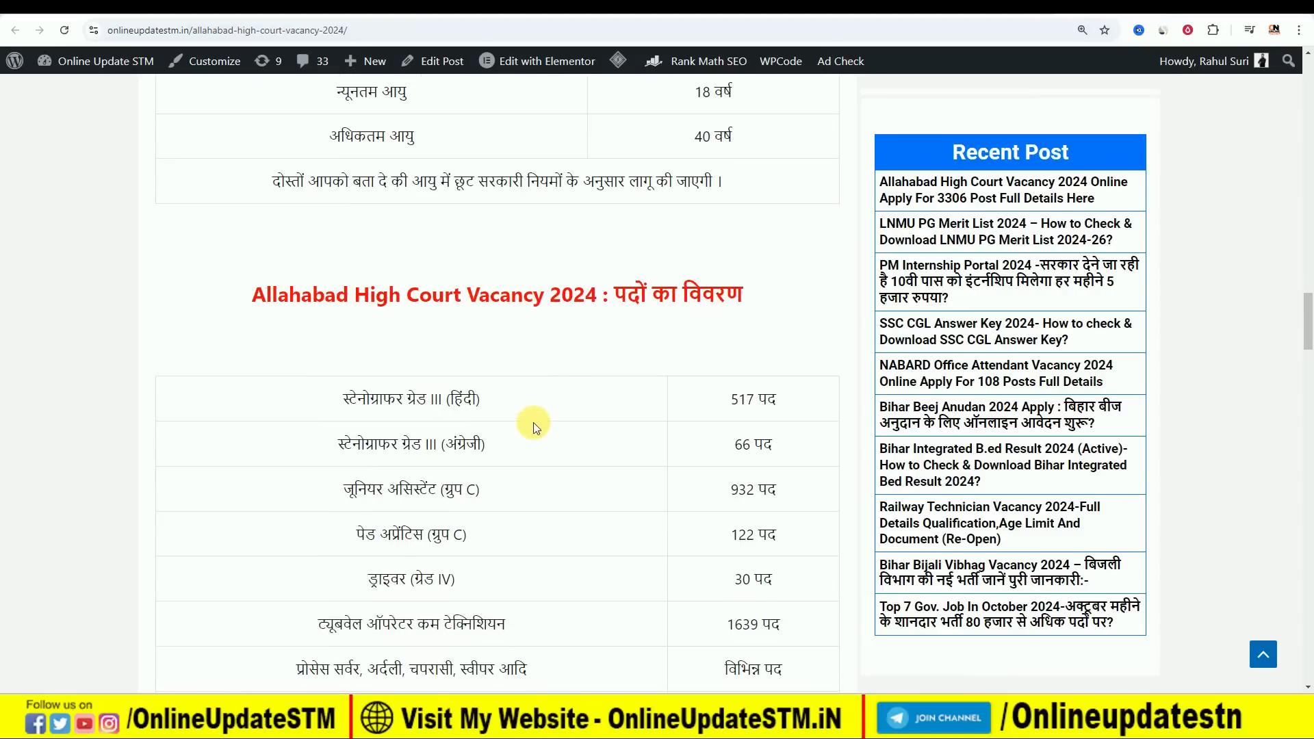
{"action": "left_click_drag", "start_coordinate": [344, 262], "coordinate": [625, 264]}
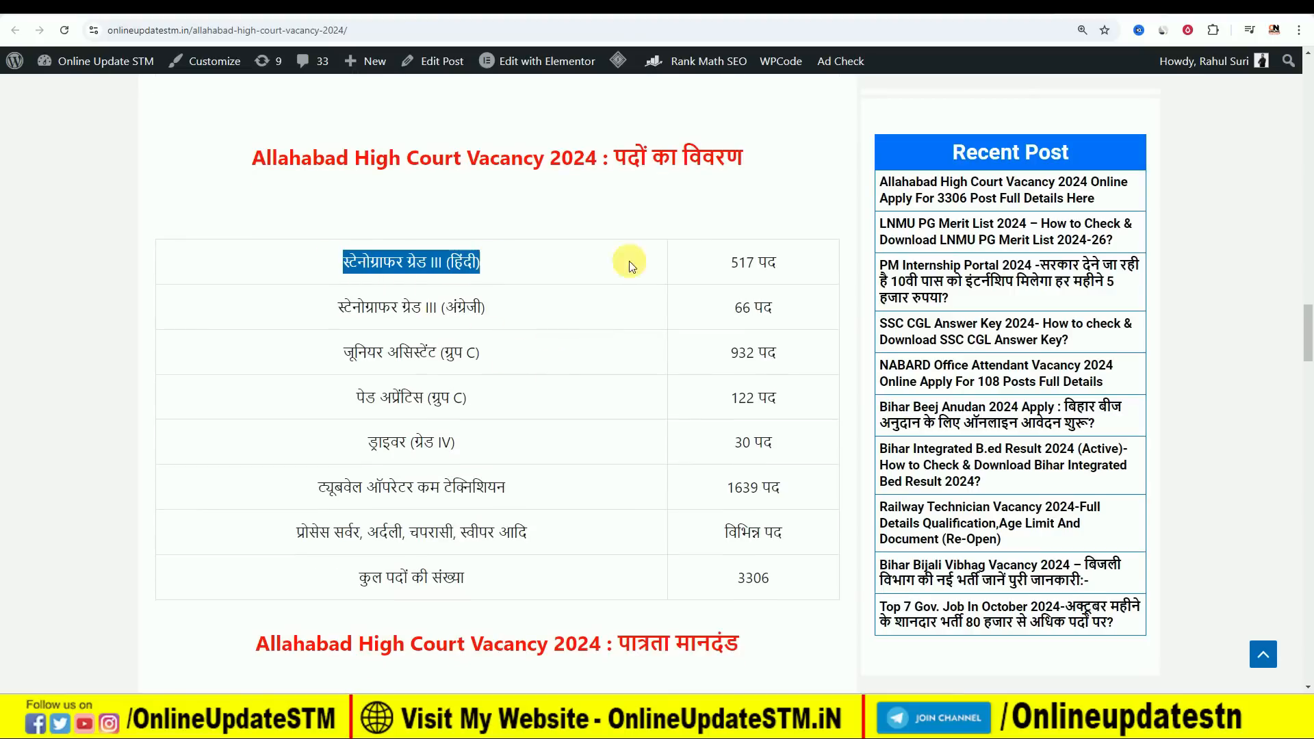
{"action": "scroll", "coordinate": [753, 493], "scroll_direction": "down", "scroll_amount": 7}
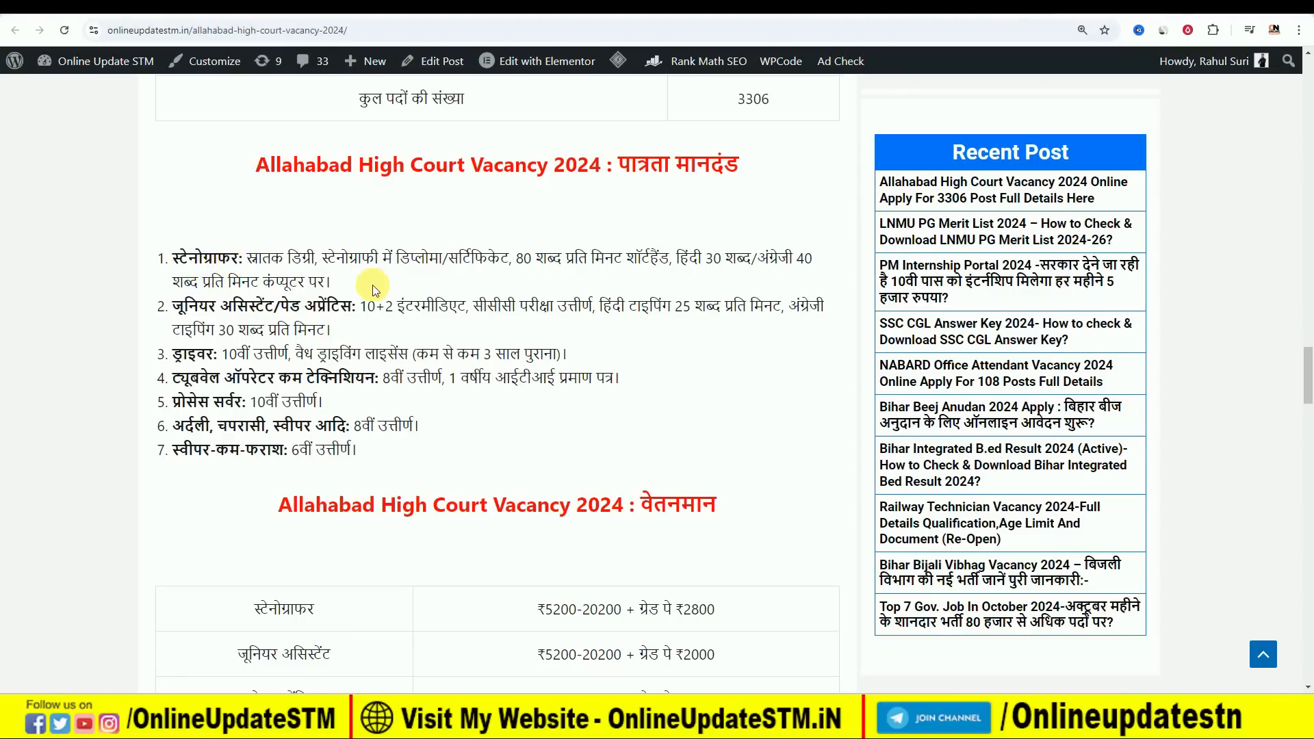
{"action": "scroll", "coordinate": [394, 374], "scroll_direction": "down", "scroll_amount": 15}
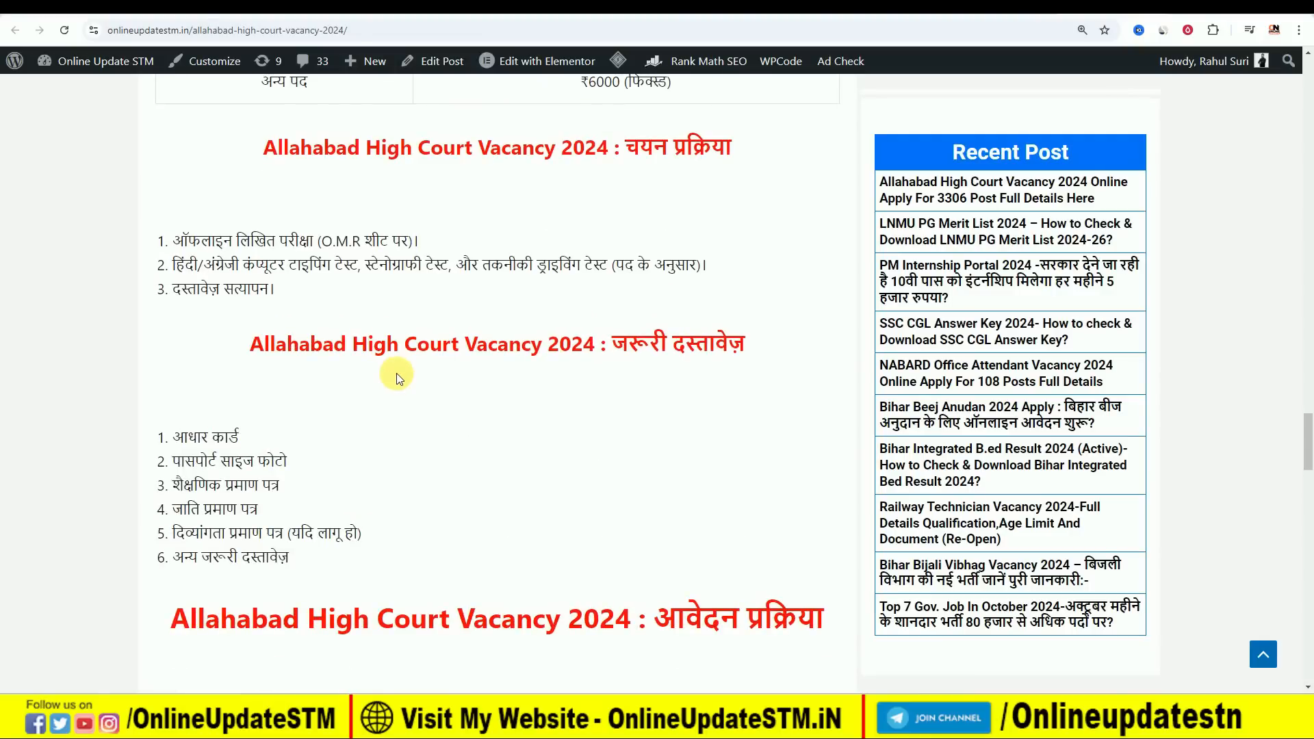
{"action": "scroll", "coordinate": [402, 377], "scroll_direction": "down", "scroll_amount": 6}
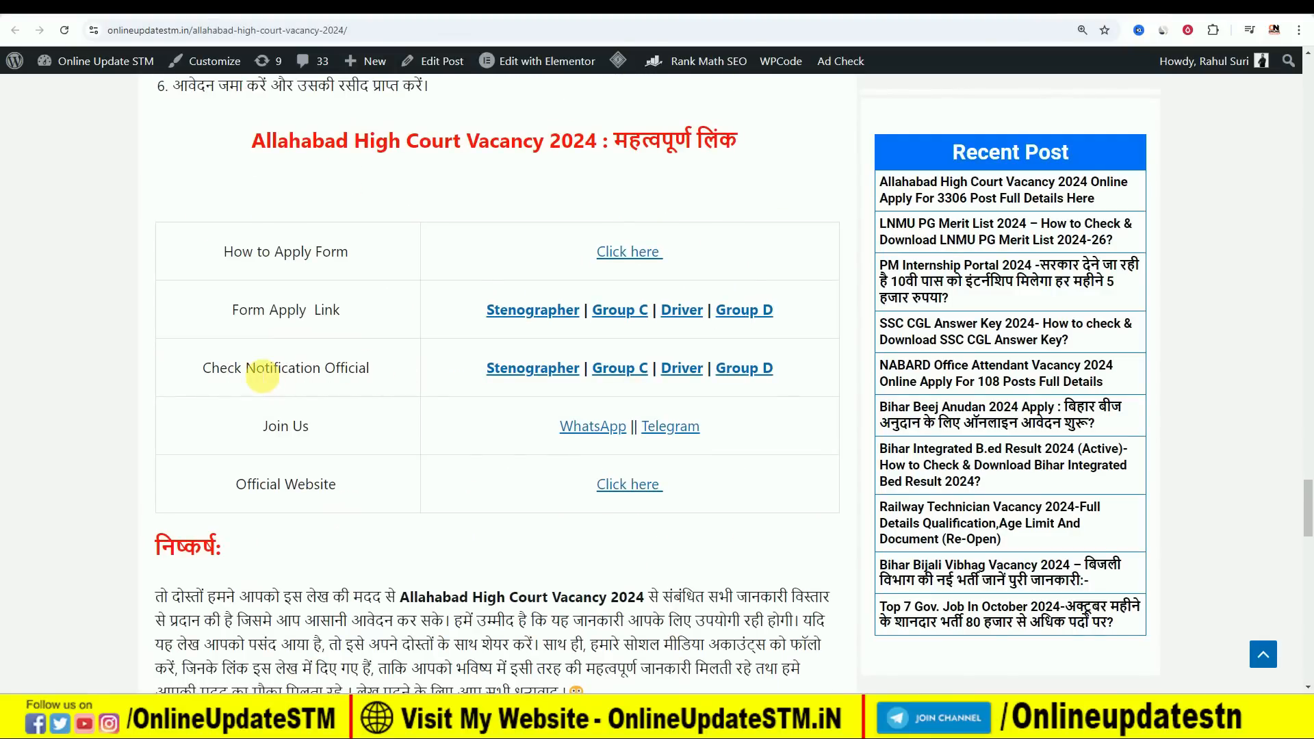
Open the official Group C notification from the important links and go to the key dates overview on page 3.
{"action": "left_click_drag", "start_coordinate": [192, 371], "coordinate": [381, 371]}
{"action": "left_click", "coordinate": [381, 371]}
{"action": "left_click", "coordinate": [620, 370]}
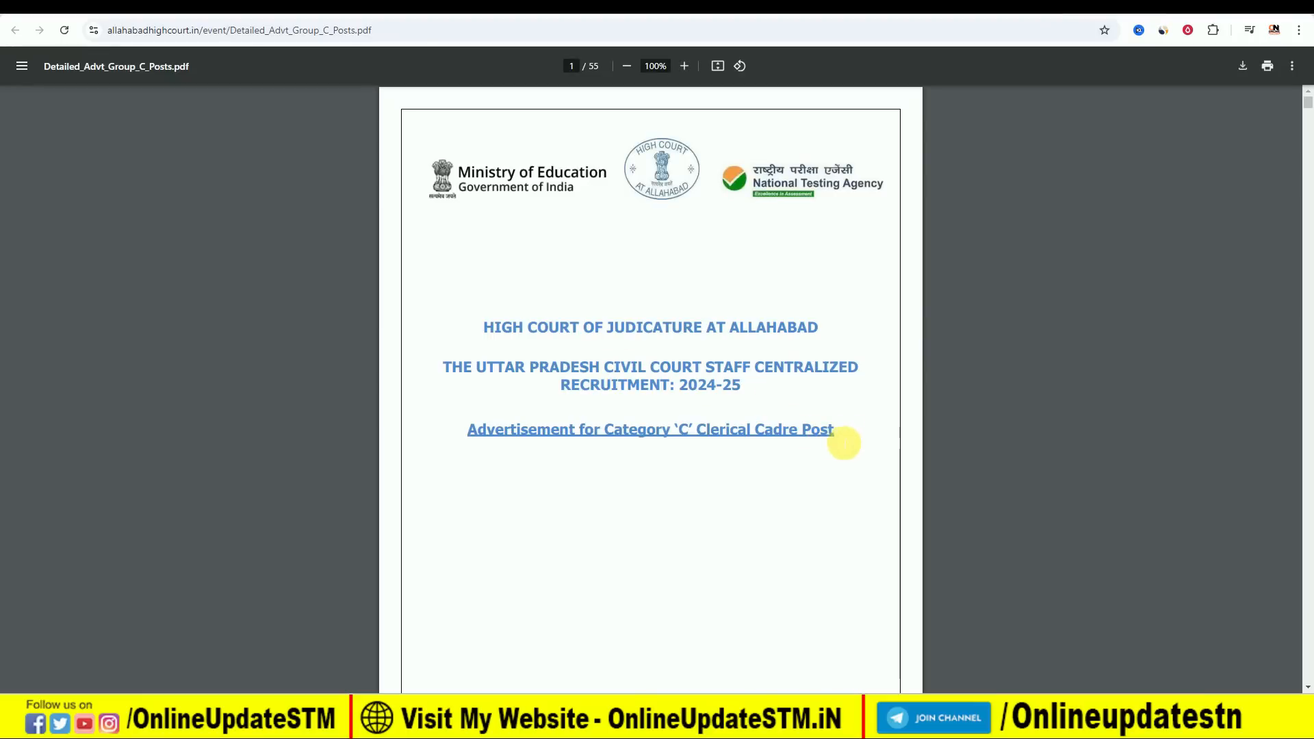
{"action": "scroll", "coordinate": [859, 440], "scroll_direction": "up", "scroll_amount": 2, "text": "ctrl"}
{"action": "scroll", "coordinate": [856, 439], "scroll_direction": "down", "scroll_amount": 8}
{"action": "scroll", "coordinate": [850, 442], "scroll_direction": "down", "scroll_amount": 20}
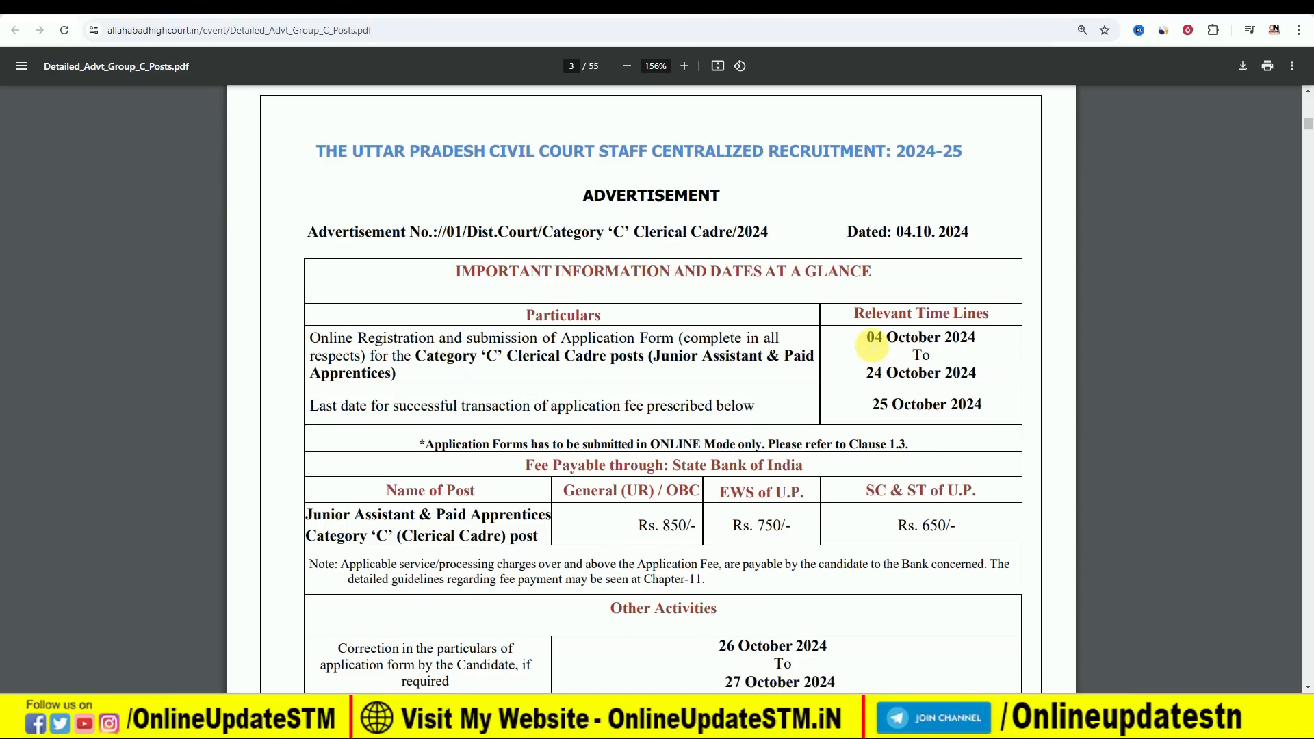
Examine the registration dates, application fees and other scheduled activities in the Group C notification.
{"action": "left_click_drag", "start_coordinate": [862, 335], "coordinate": [965, 377]}
{"action": "left_click", "coordinate": [900, 444]}
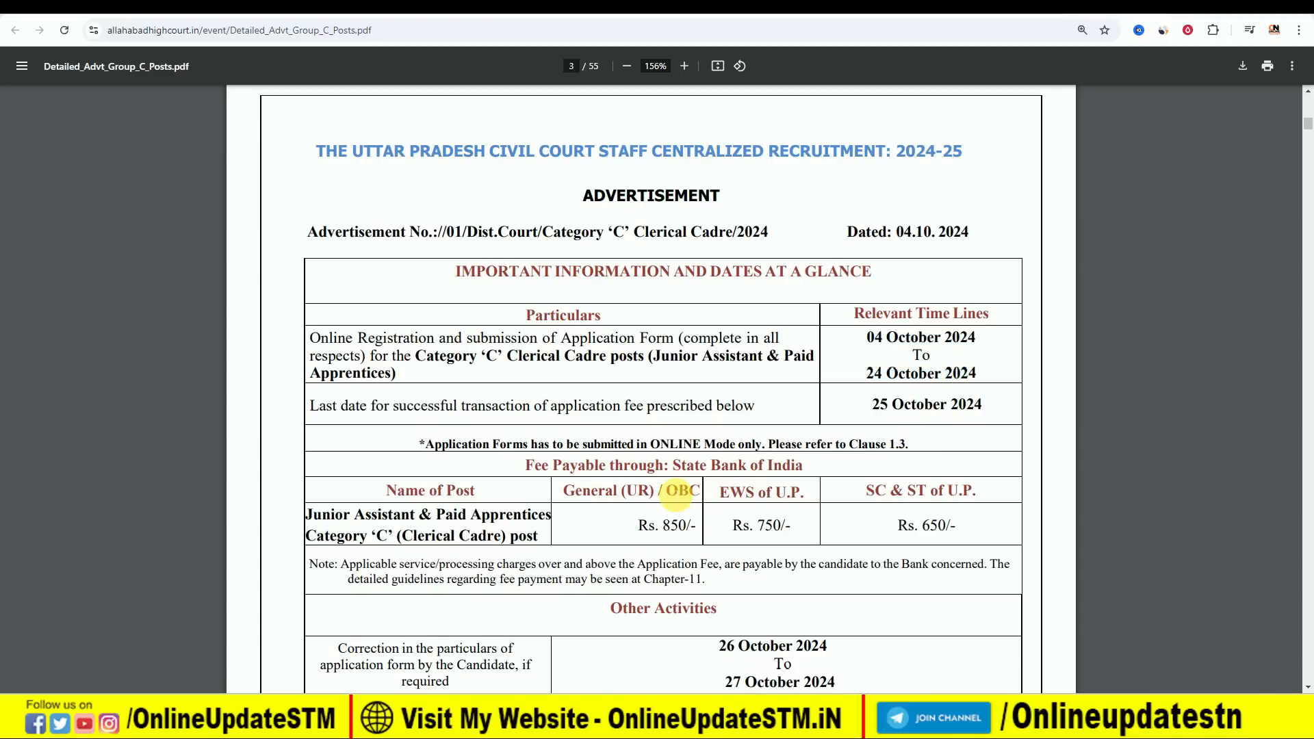
{"action": "scroll", "coordinate": [677, 494], "scroll_direction": "down", "scroll_amount": 1}
{"action": "left_click_drag", "start_coordinate": [637, 457], "coordinate": [1023, 458]}
{"action": "scroll", "coordinate": [863, 521], "scroll_direction": "down", "scroll_amount": 2}
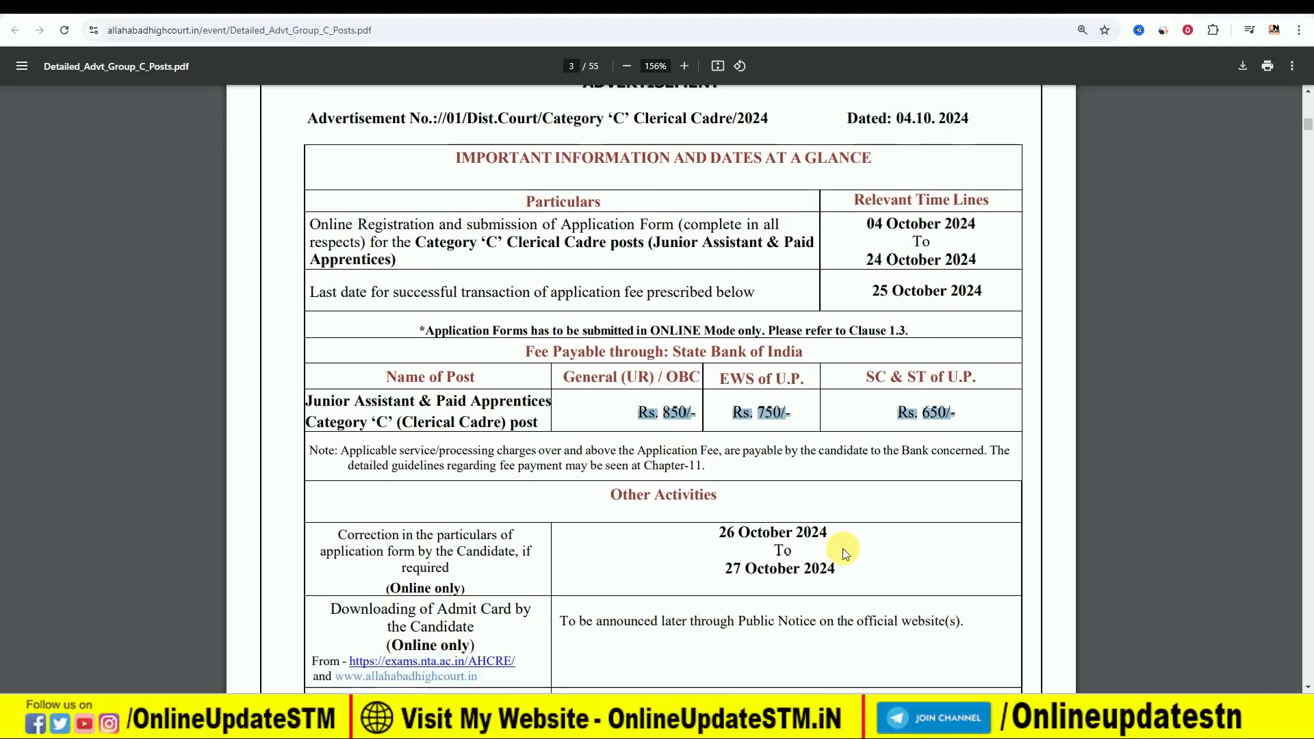
{"action": "left_click", "coordinate": [664, 451]}
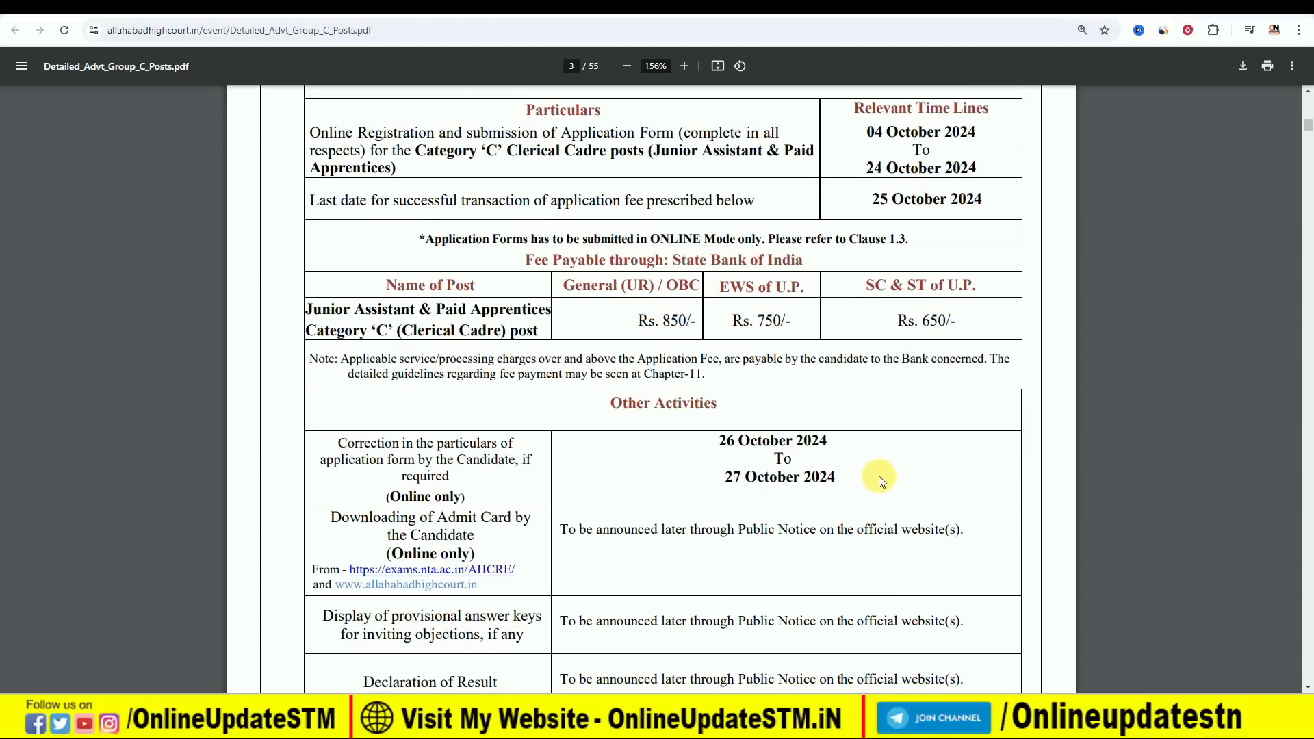
{"action": "scroll", "coordinate": [922, 506], "scroll_direction": "down", "scroll_amount": 5}
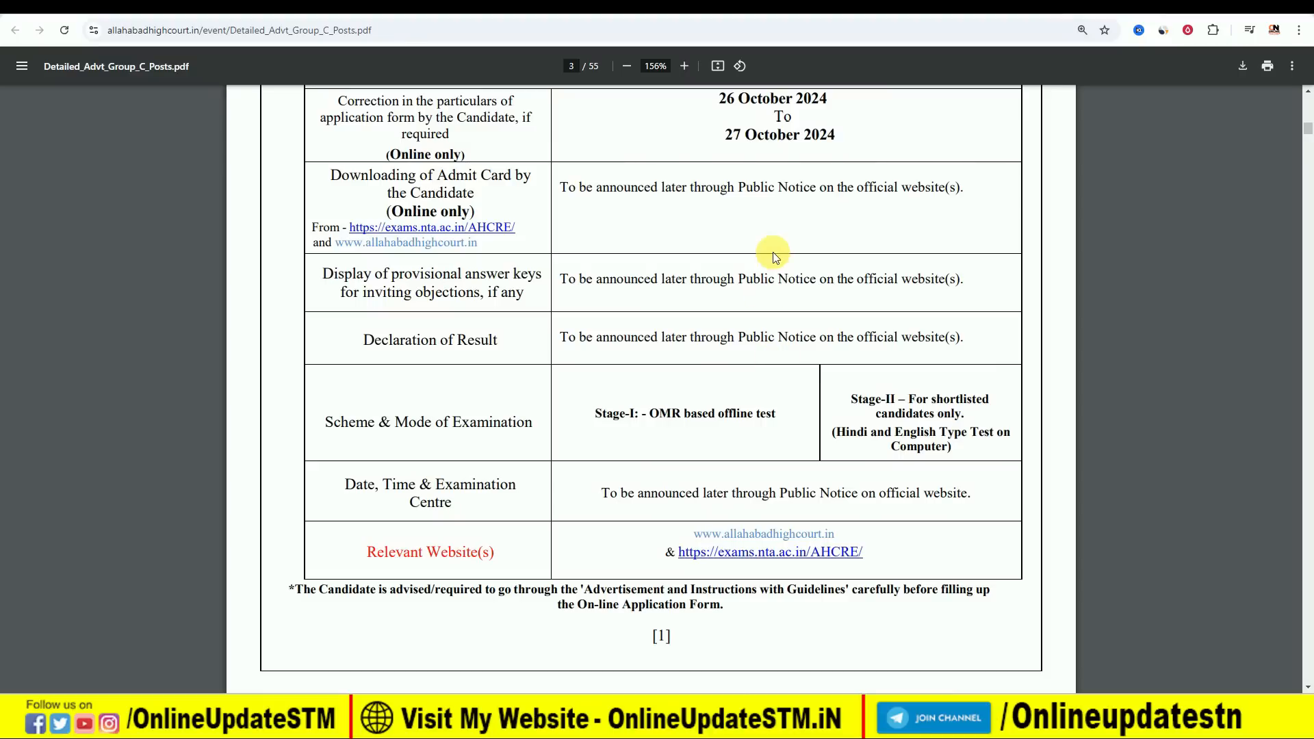
{"action": "scroll", "coordinate": [749, 279], "scroll_direction": "down", "scroll_amount": 16}
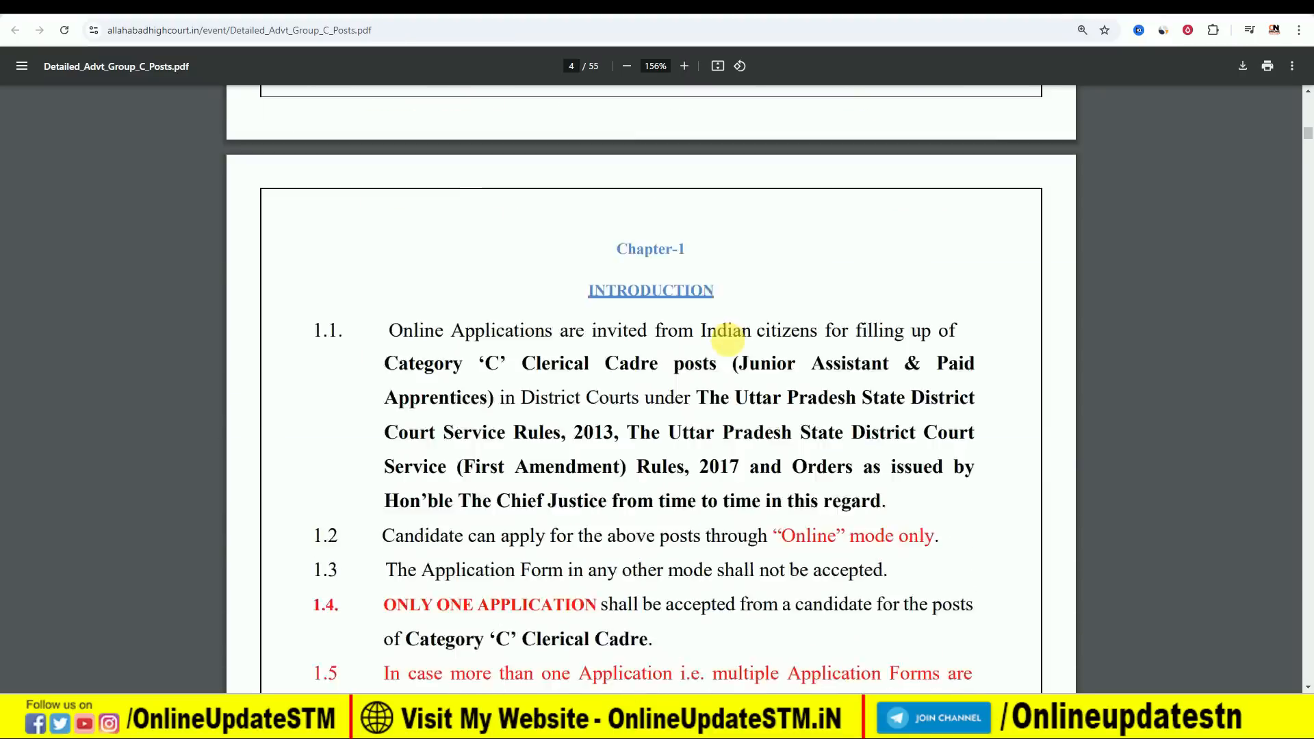
Read the vacancies, pay scale and essential qualifications for the Junior Assistant post in Chapter 2 of the Group C notification.
{"action": "scroll", "coordinate": [733, 345], "scroll_direction": "down", "scroll_amount": 12}
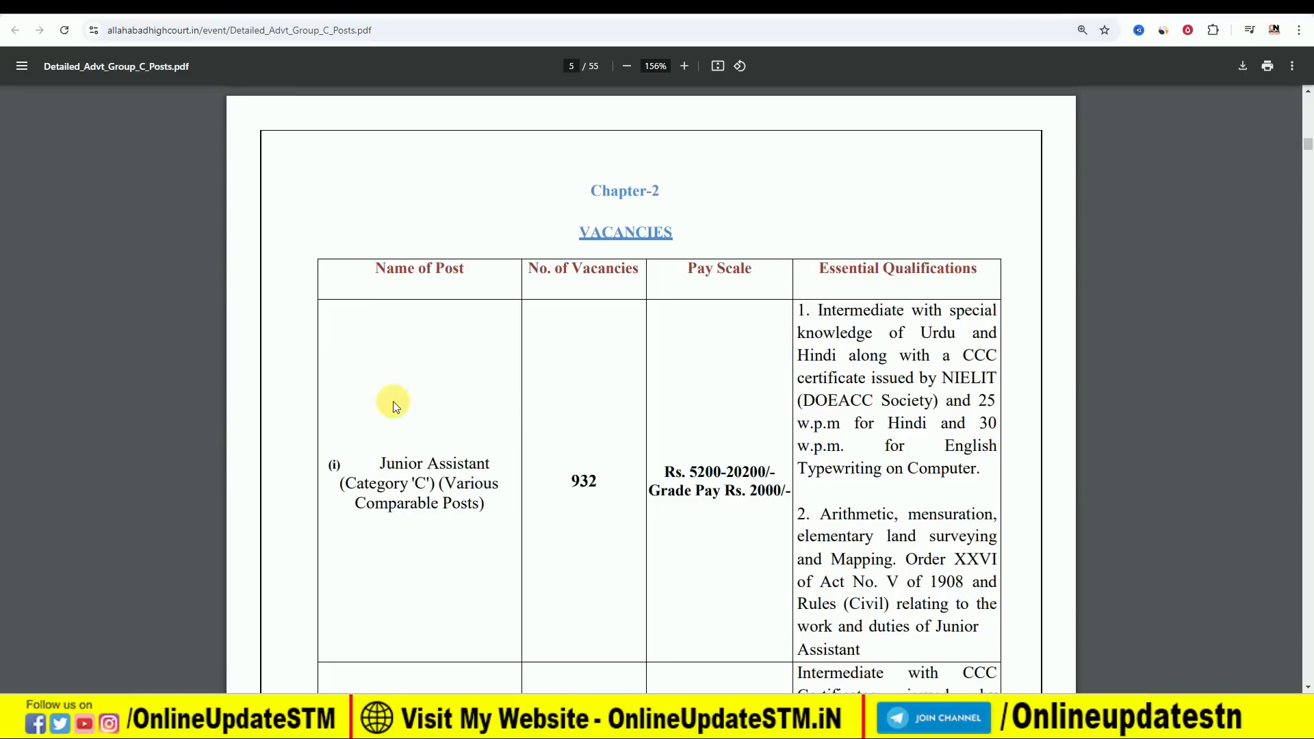
{"action": "left_click_drag", "start_coordinate": [381, 464], "coordinate": [483, 469]}
{"action": "left_click", "coordinate": [499, 471]}
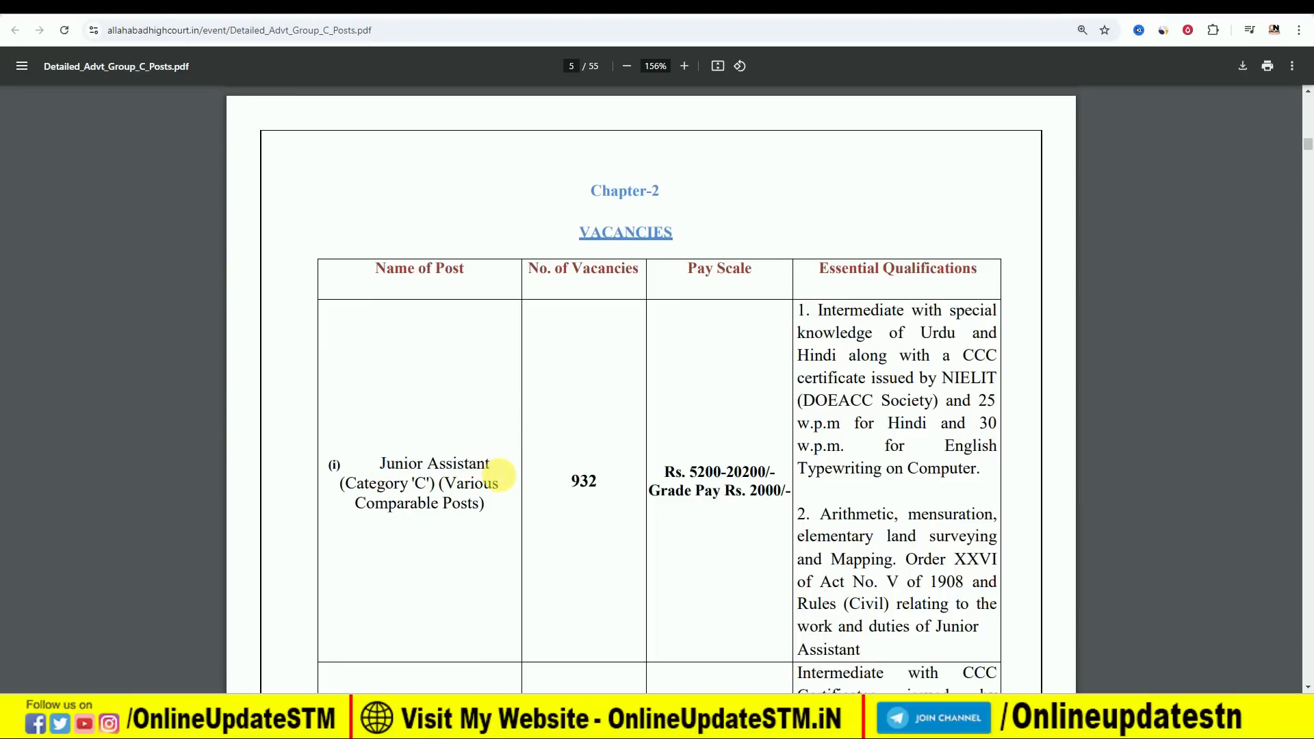
{"action": "left_click_drag", "start_coordinate": [568, 486], "coordinate": [606, 490]}
{"action": "left_click", "coordinate": [606, 490]}
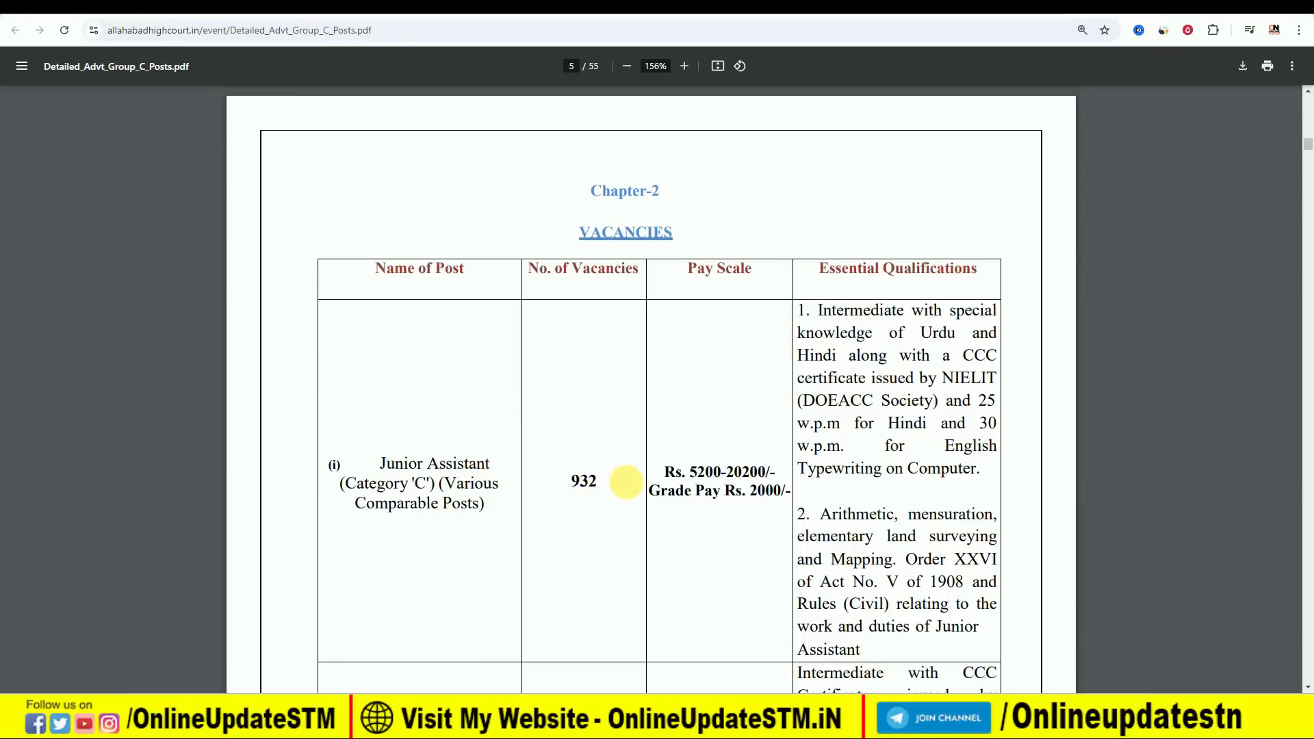
{"action": "left_click_drag", "start_coordinate": [686, 471], "coordinate": [786, 474]}
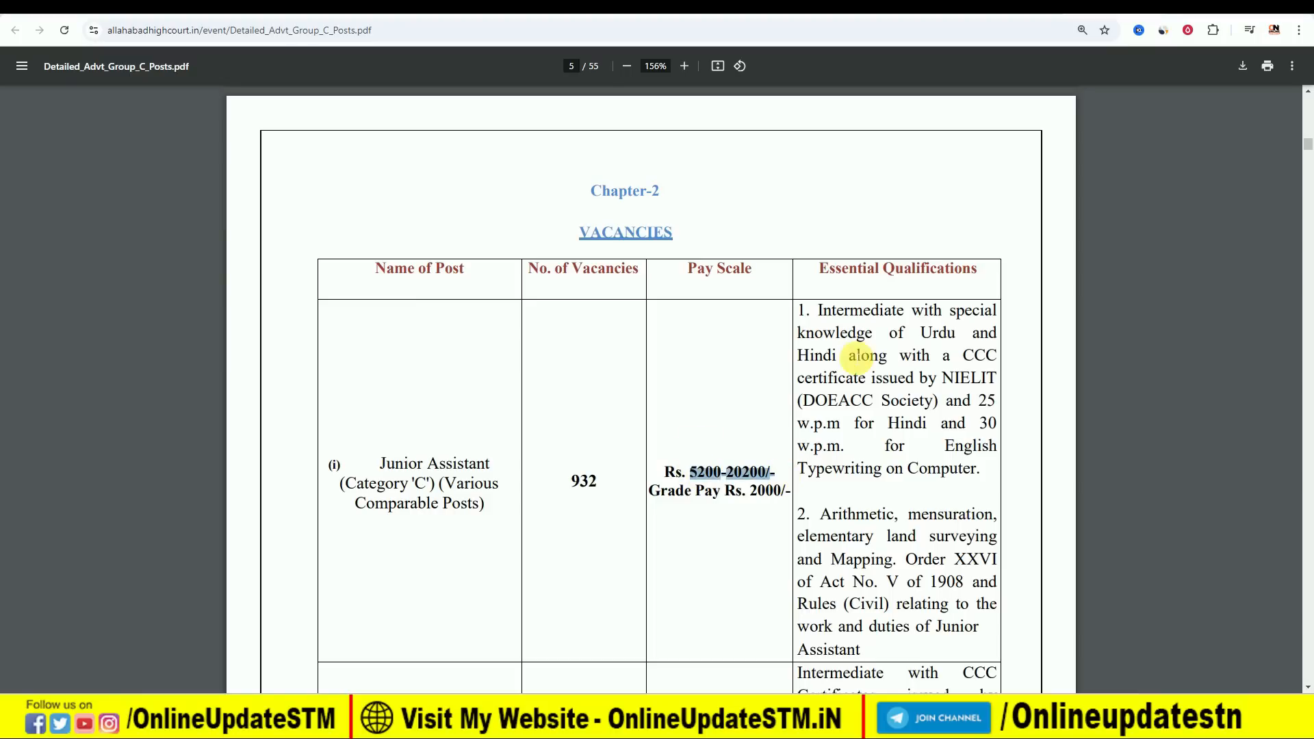
{"action": "left_click", "coordinate": [854, 289]}
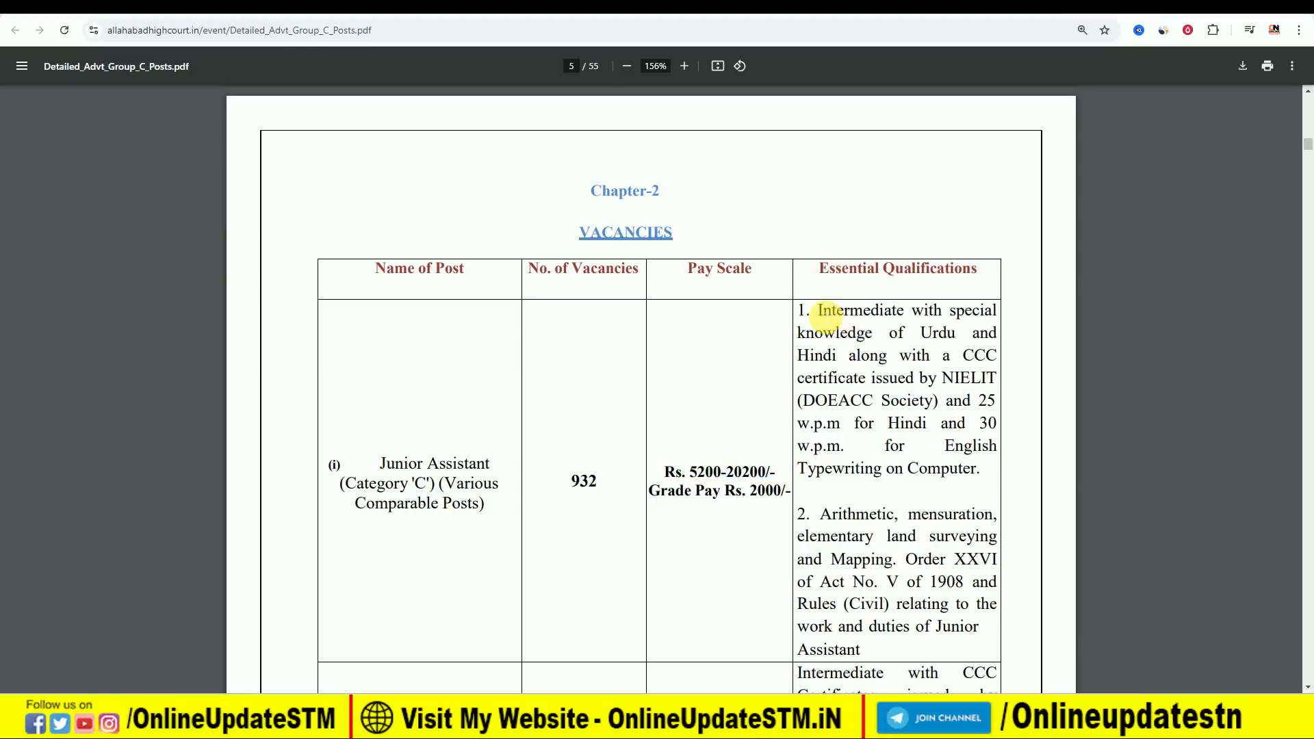
{"action": "left_click_drag", "start_coordinate": [819, 313], "coordinate": [883, 309]}
{"action": "left_click", "coordinate": [835, 356]}
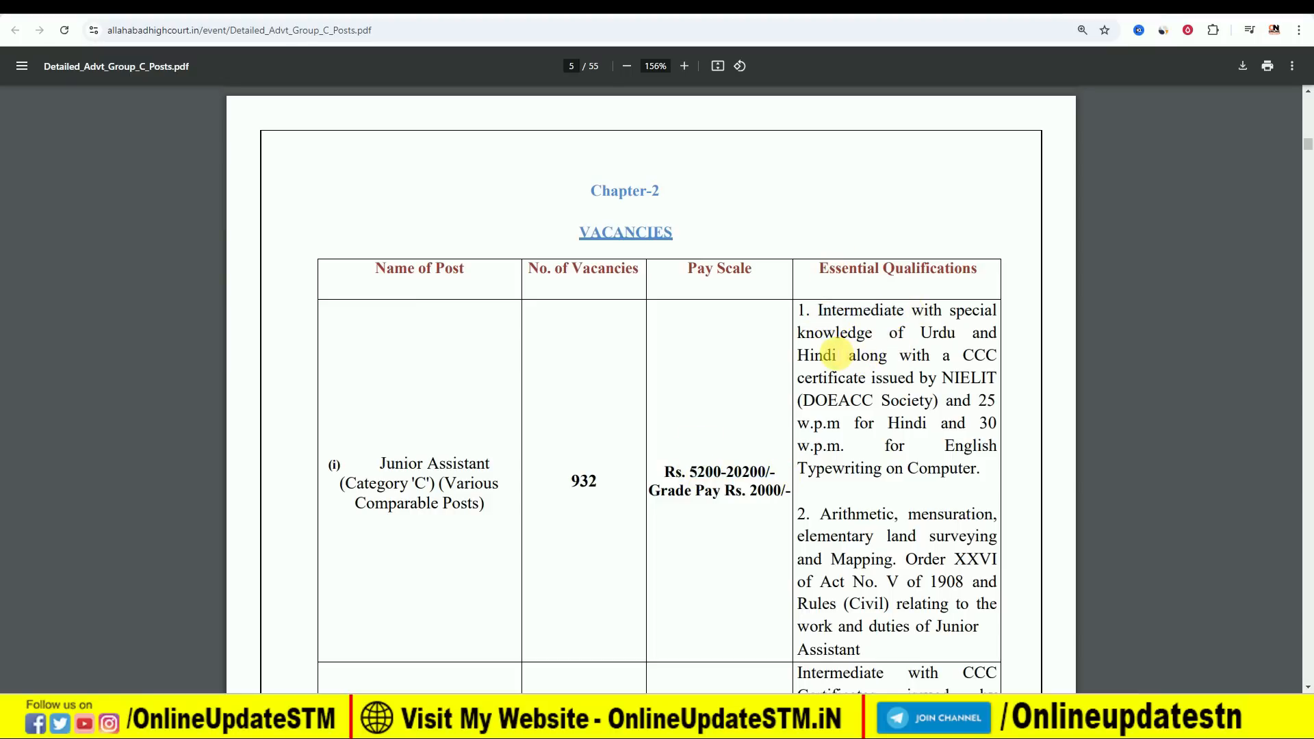
{"action": "scroll", "coordinate": [414, 414], "scroll_direction": "down", "scroll_amount": 5}
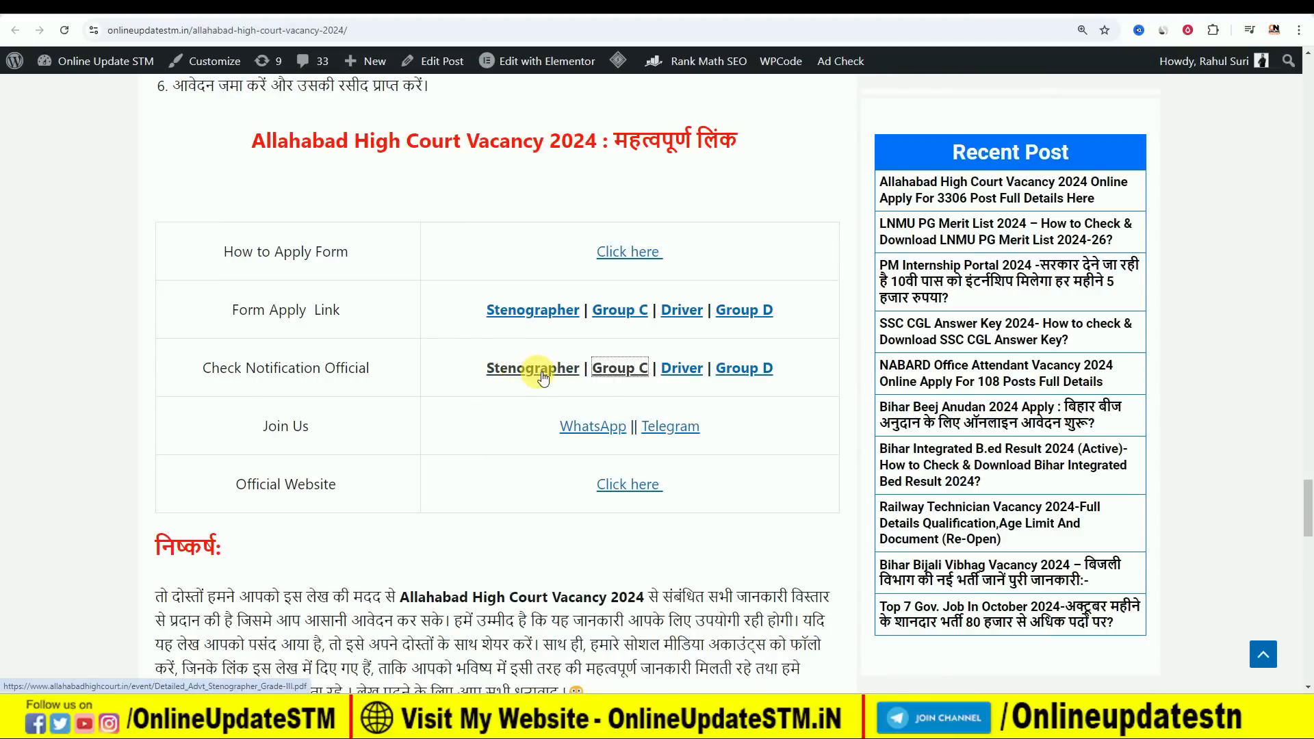
Open the official Stenographer notification from the links table and return to the article.
{"action": "left_click", "coordinate": [534, 370]}
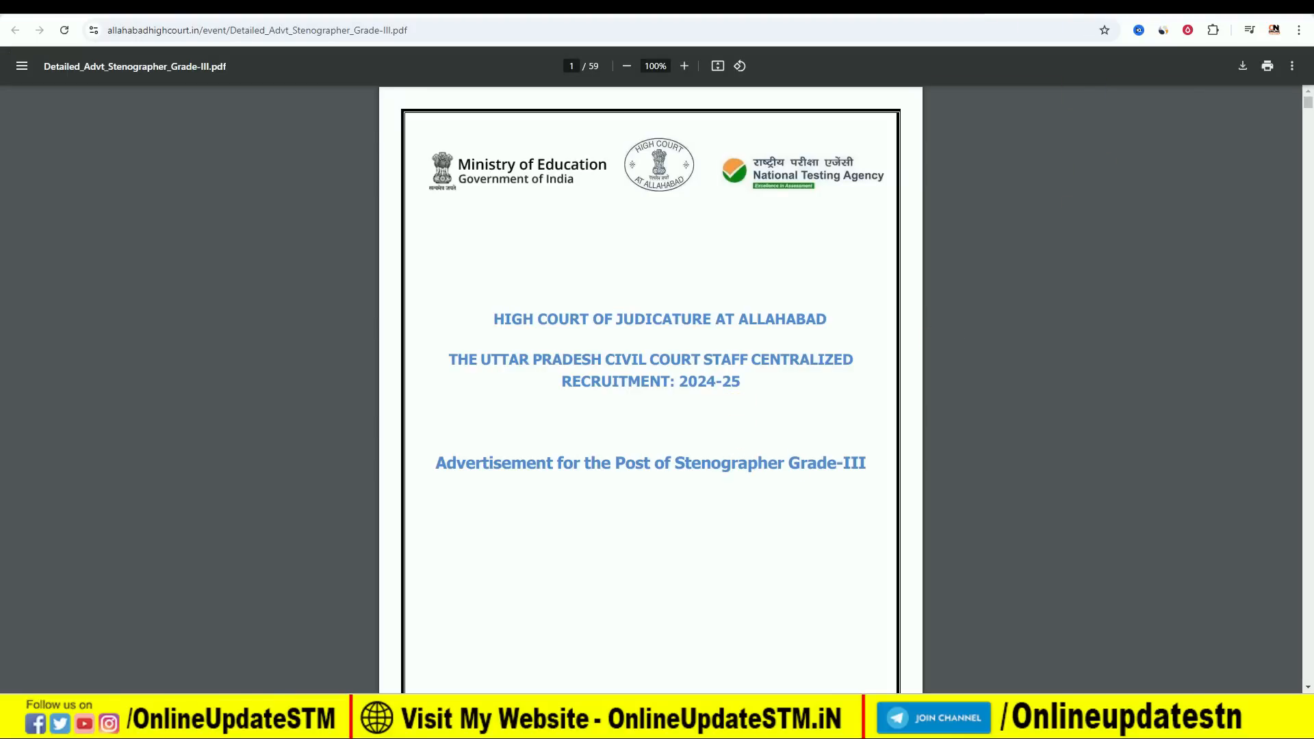
{"action": "left_click", "coordinate": [918, 6]}
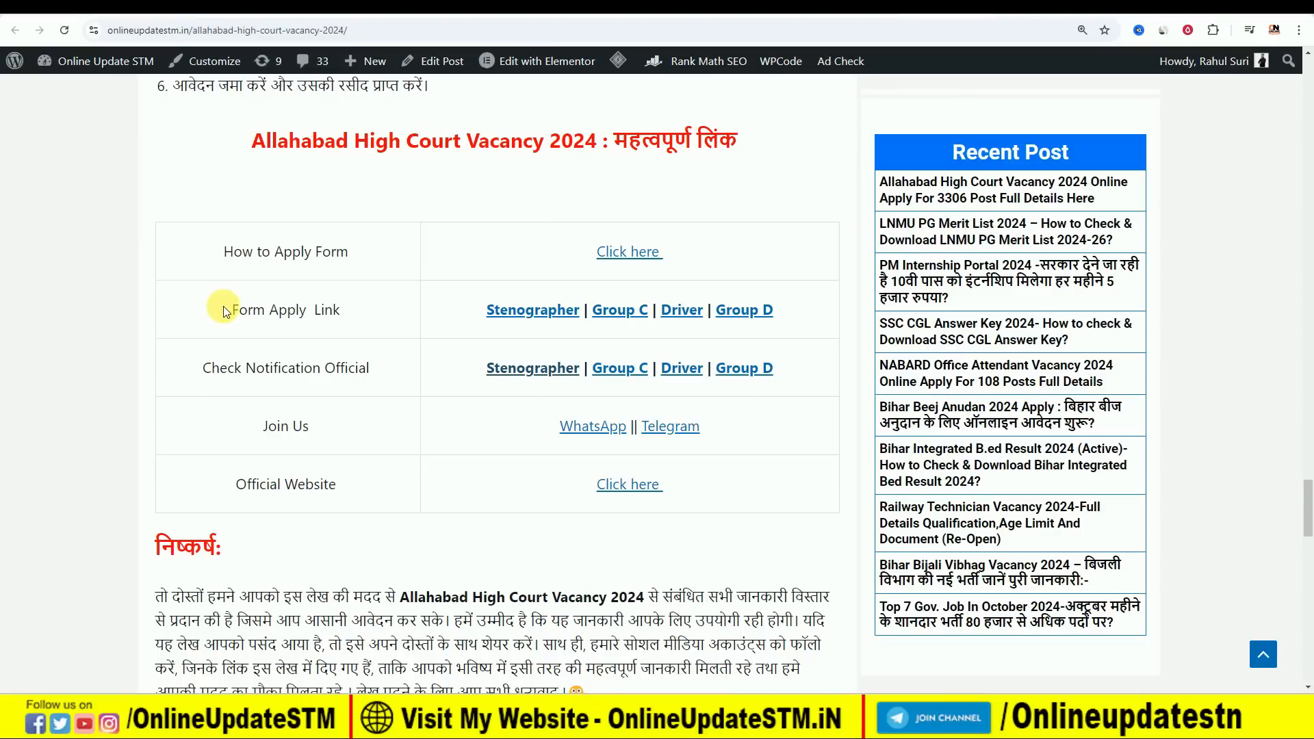
Check the online application portals for Group C, Driver and Group D through the article's Form Apply links.
{"action": "left_click_drag", "start_coordinate": [226, 312], "coordinate": [355, 309]}
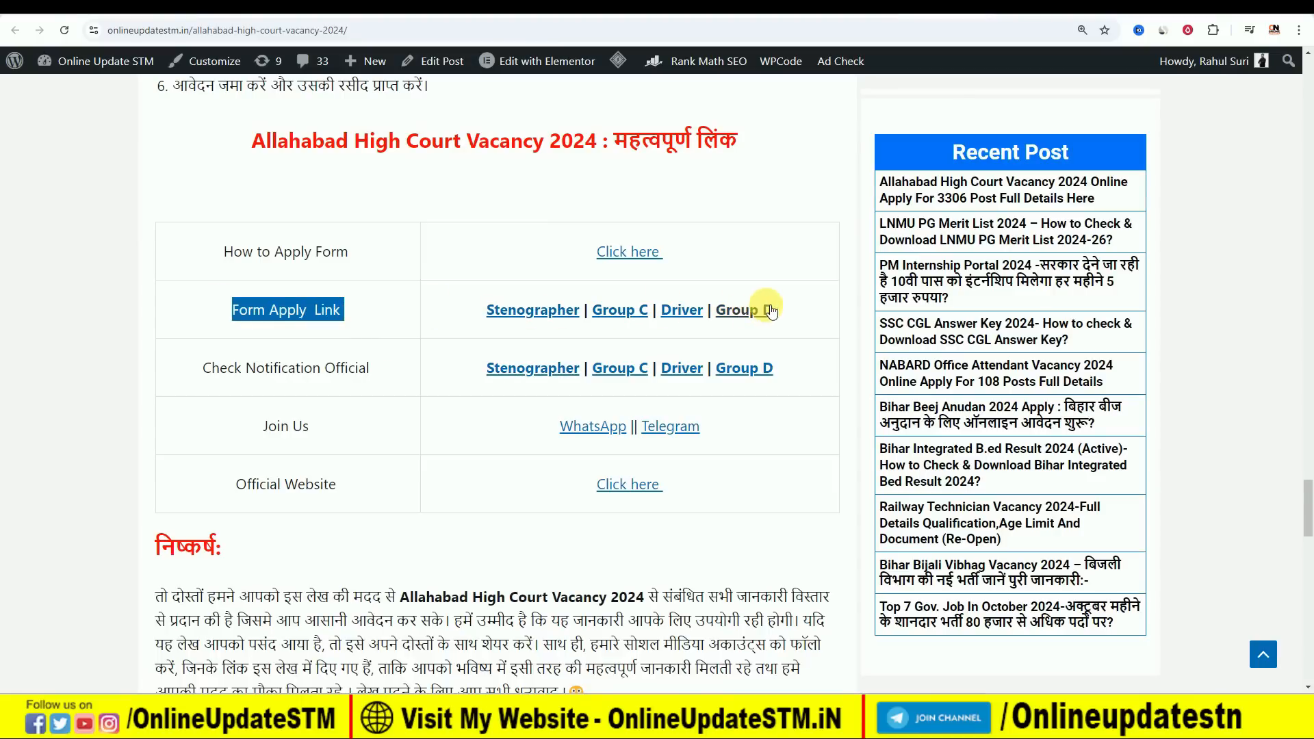
{"action": "left_click", "coordinate": [608, 311]}
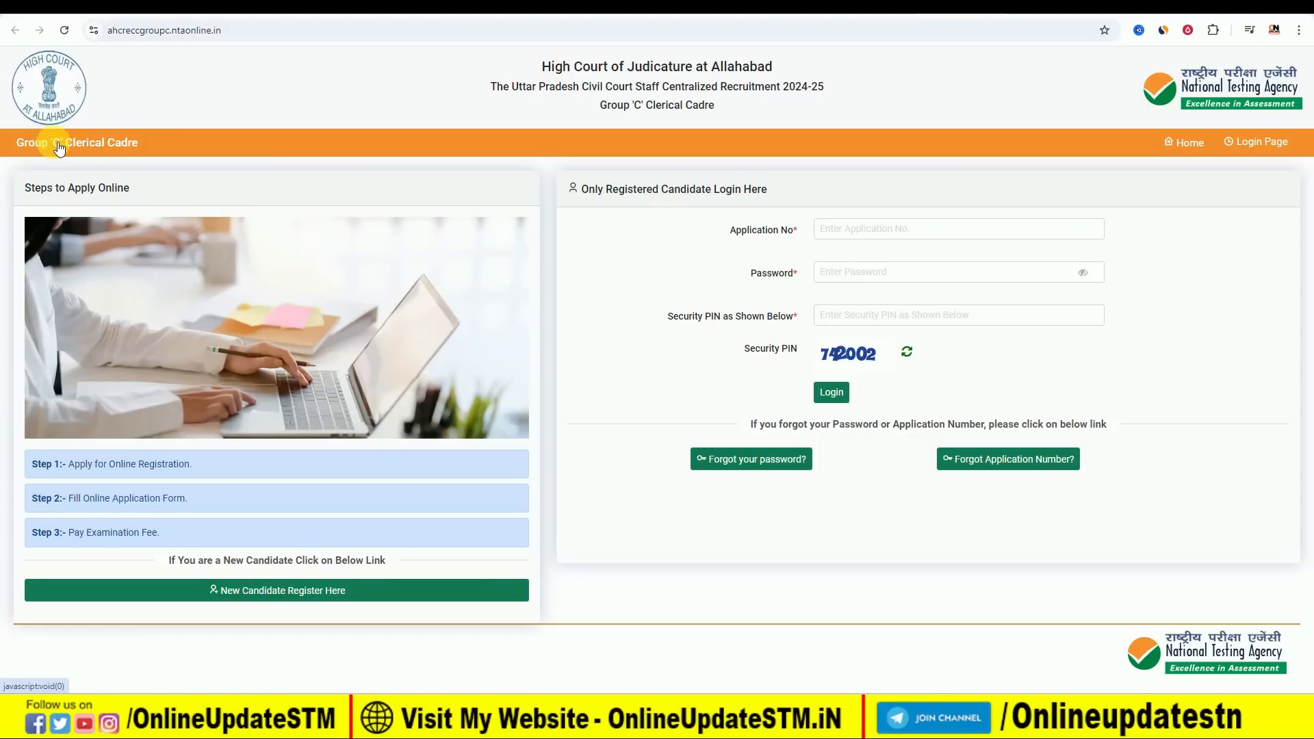
{"action": "left_click", "coordinate": [869, 6]}
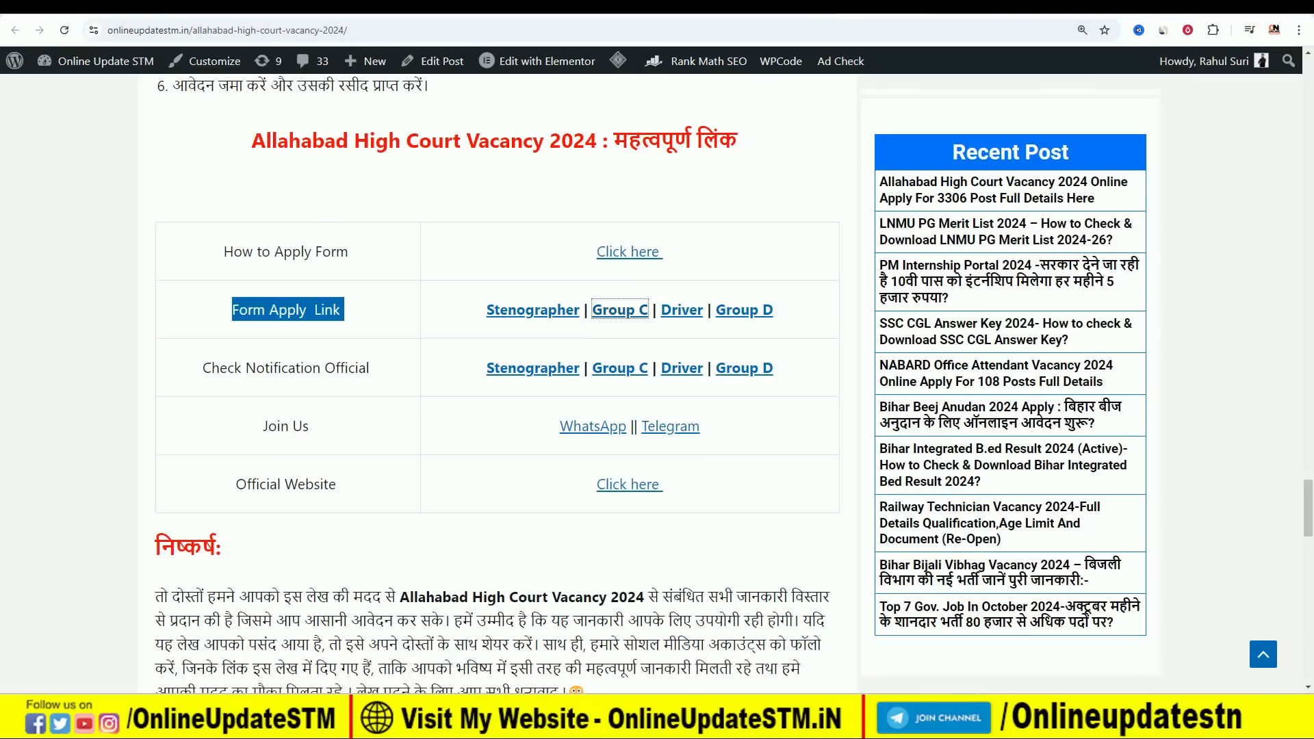
{"action": "left_click", "coordinate": [680, 370]}
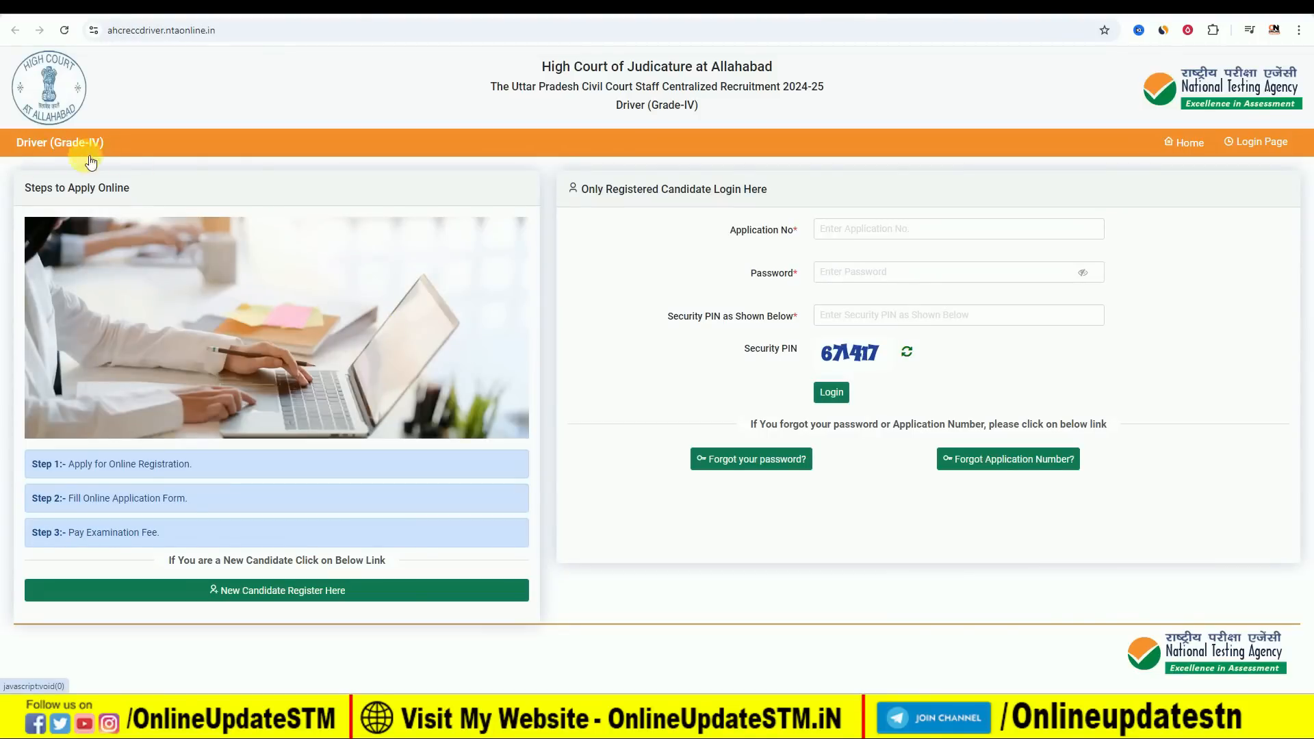
{"action": "left_click", "coordinate": [780, 7]}
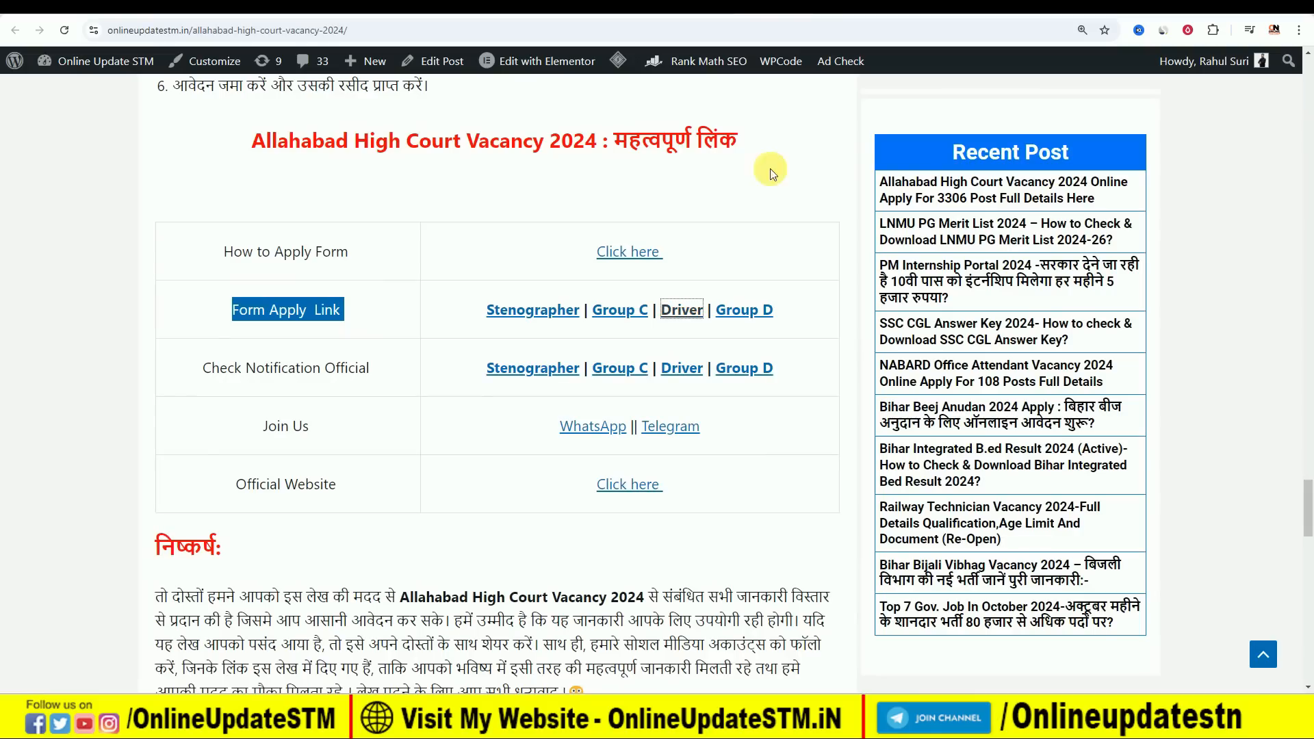
{"action": "left_click", "coordinate": [753, 311]}
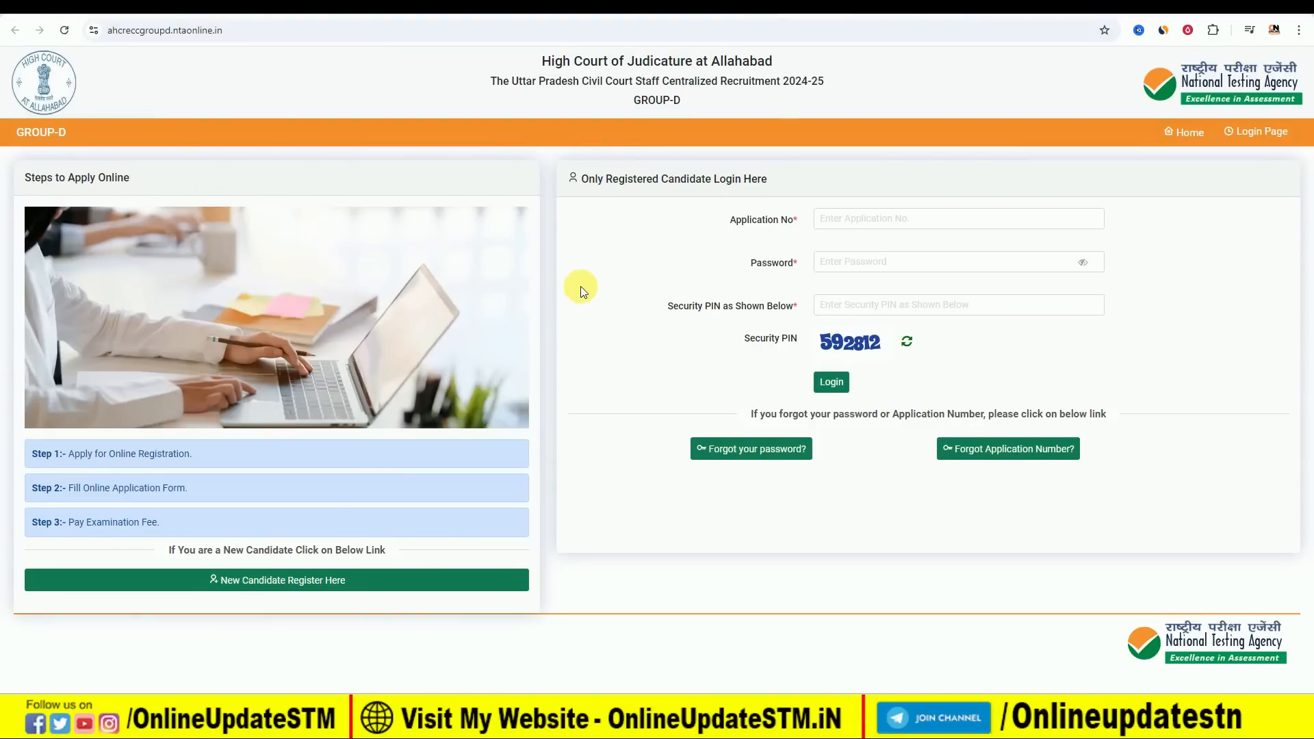
{"action": "left_click", "coordinate": [751, 11]}
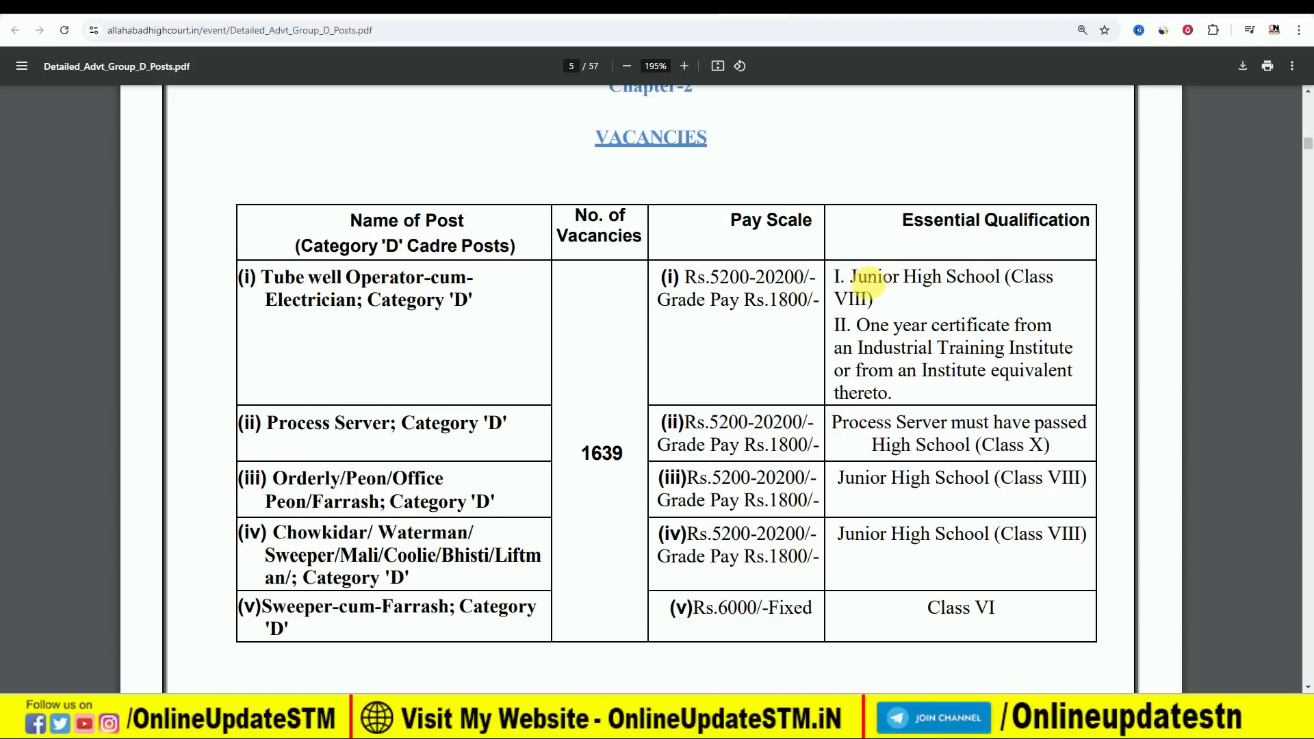
Examine the essential qualifications for each Category 'D' post in the vacancies table of the Group D notification.
{"action": "left_click_drag", "start_coordinate": [836, 303], "coordinate": [883, 304]}
{"action": "left_click", "coordinate": [930, 305]}
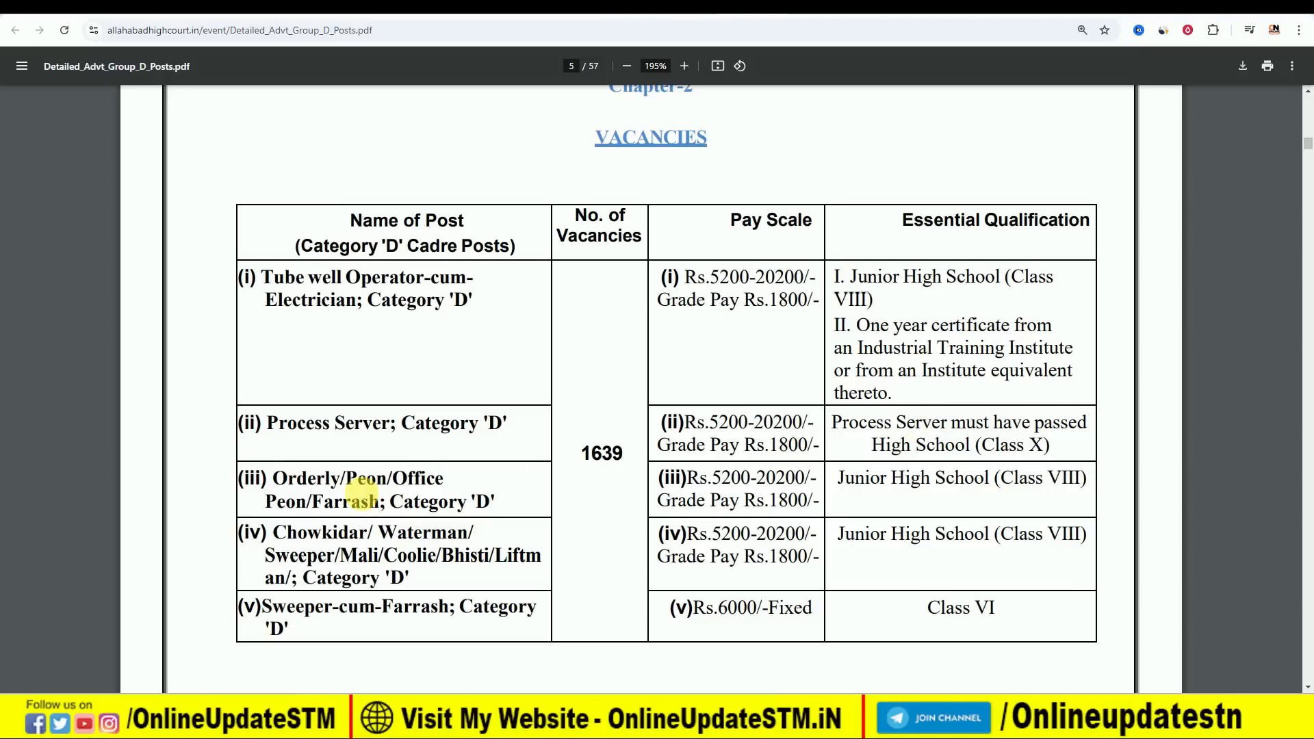
{"action": "left_click_drag", "start_coordinate": [849, 492], "coordinate": [925, 490]}
{"action": "left_click", "coordinate": [1047, 488]}
{"action": "left_click_drag", "start_coordinate": [1001, 535], "coordinate": [1048, 536]}
{"action": "left_click_drag", "start_coordinate": [971, 610], "coordinate": [956, 609]}
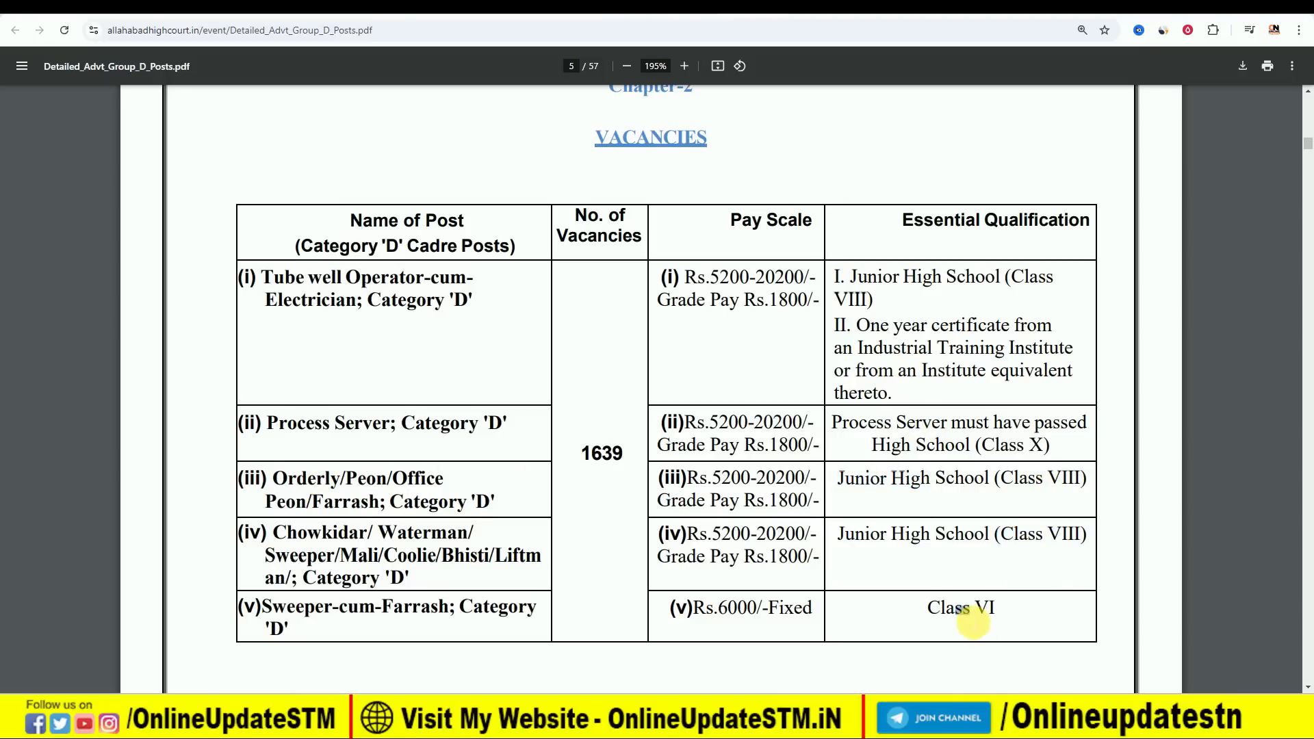
{"action": "scroll", "coordinate": [959, 569], "scroll_direction": "down", "scroll_amount": 3}
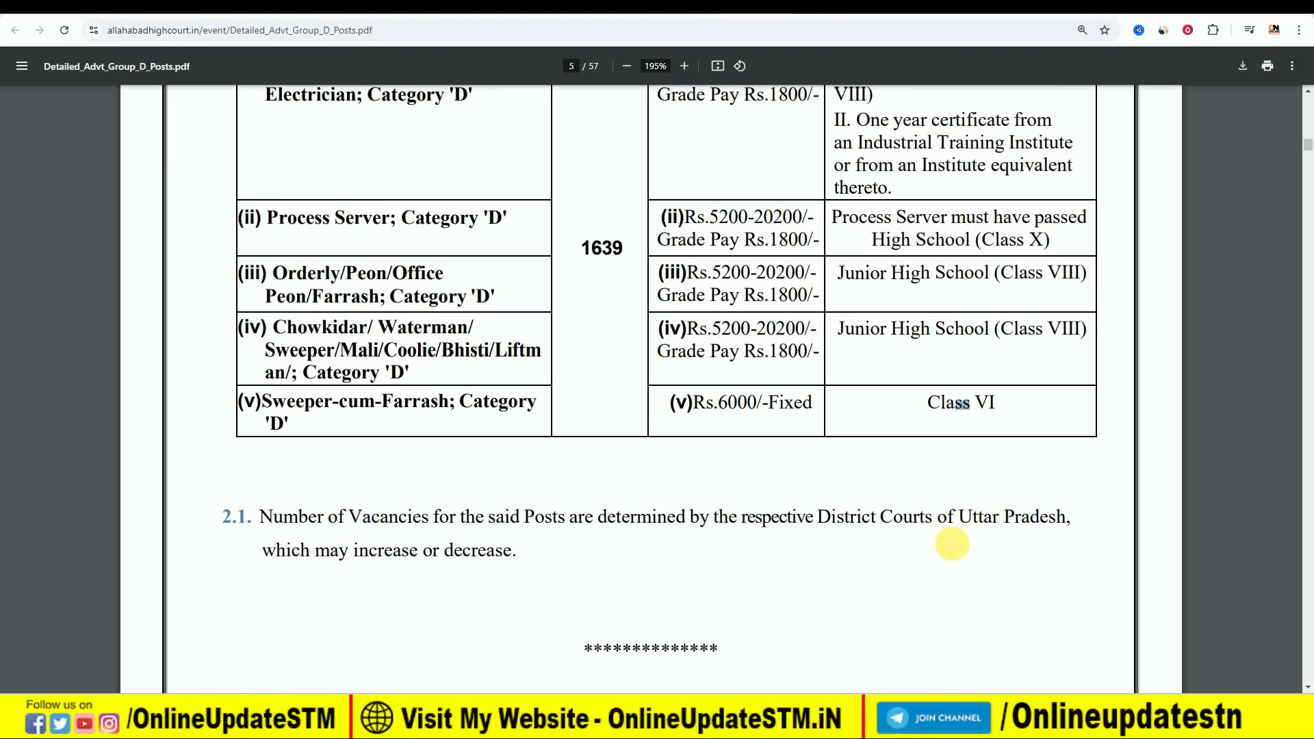
{"action": "scroll", "coordinate": [945, 541], "scroll_direction": "up", "scroll_amount": 2}
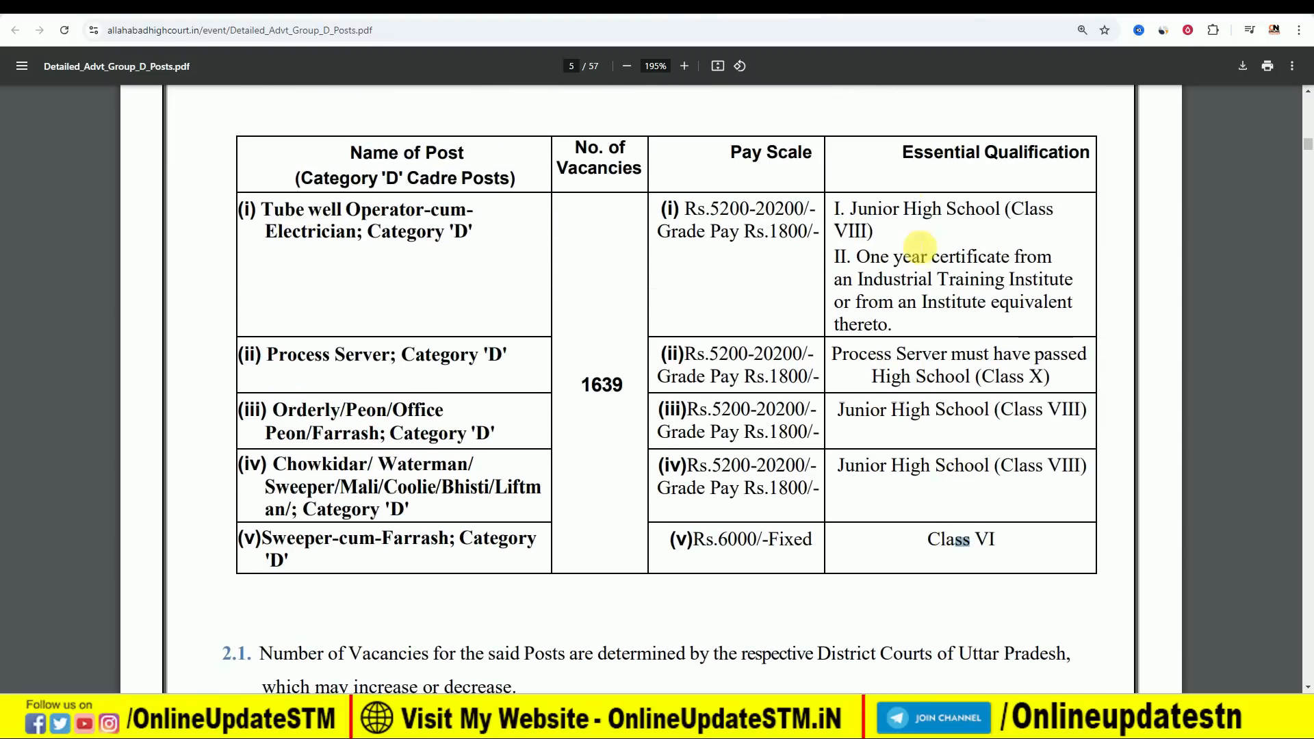
Open the Group D application portal from the article's Form Apply links and start a new candidate registration.
{"action": "left_click", "coordinate": [679, 8]}
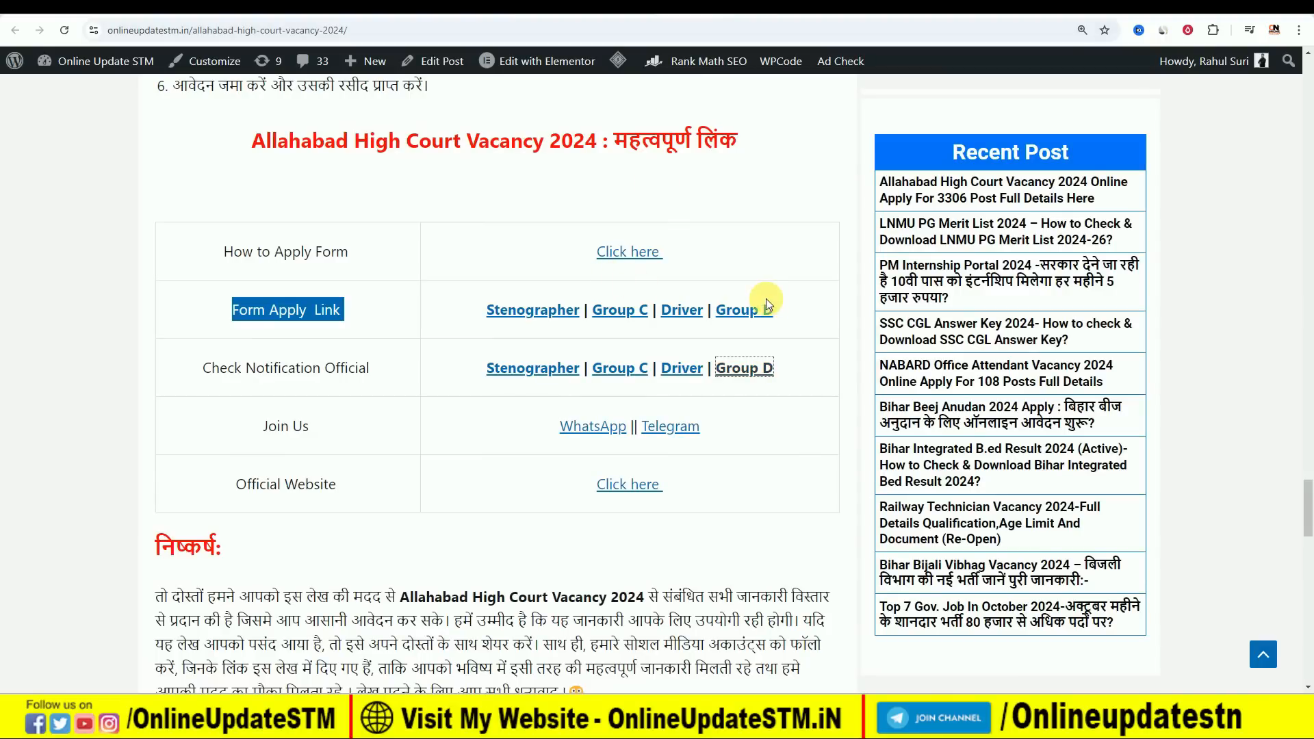
{"action": "left_click", "coordinate": [409, 311]}
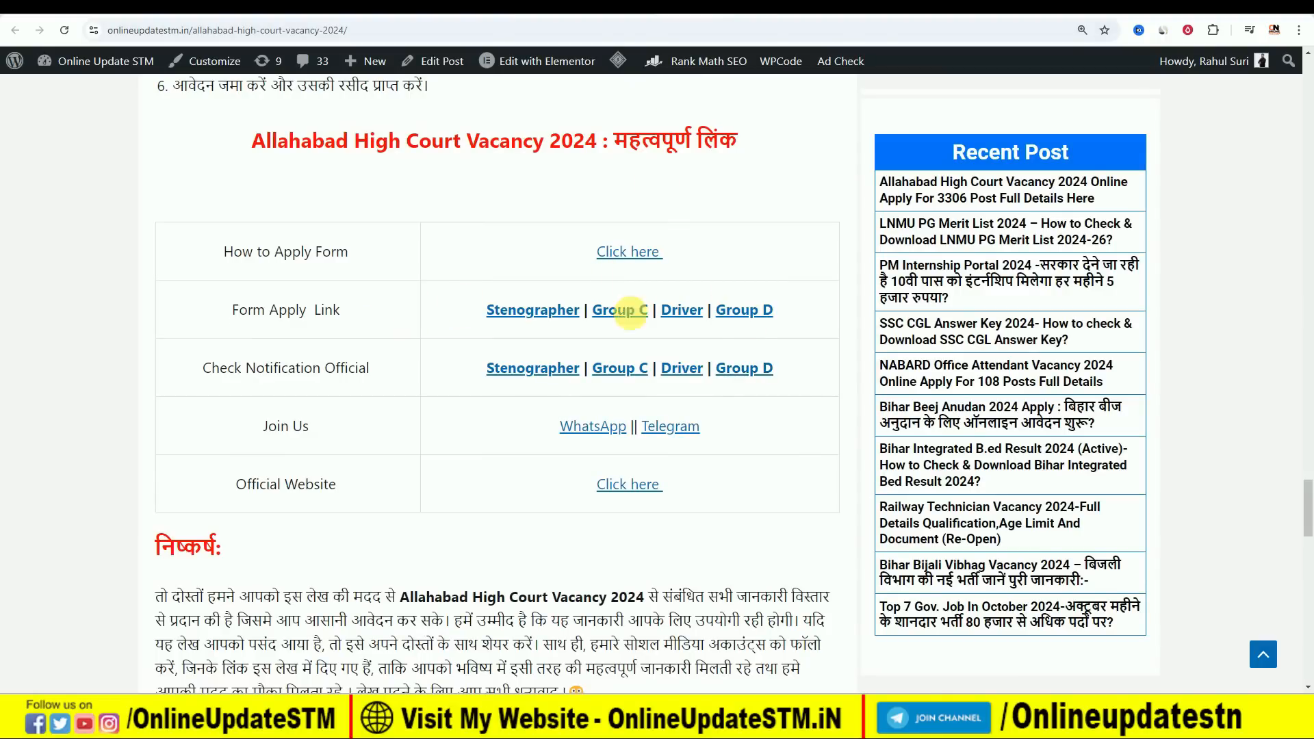
{"action": "left_click", "coordinate": [745, 311]}
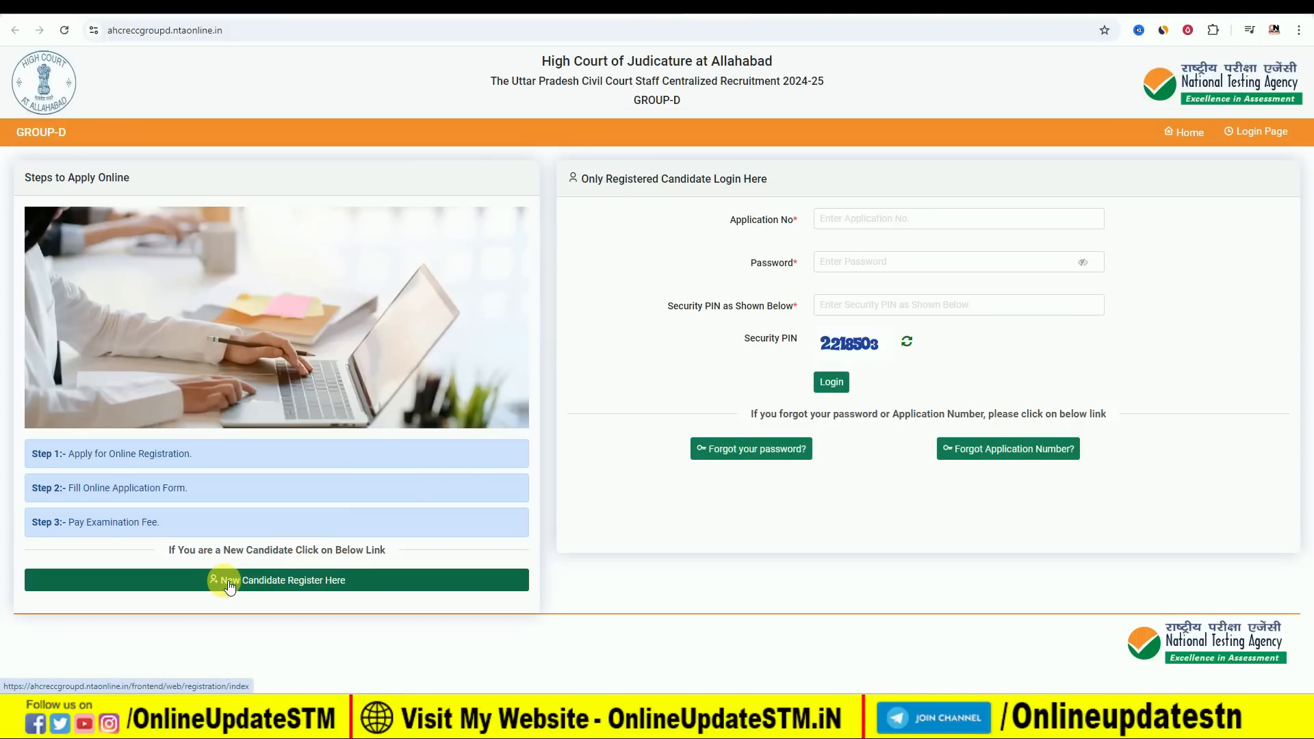
{"action": "left_click", "coordinate": [278, 582]}
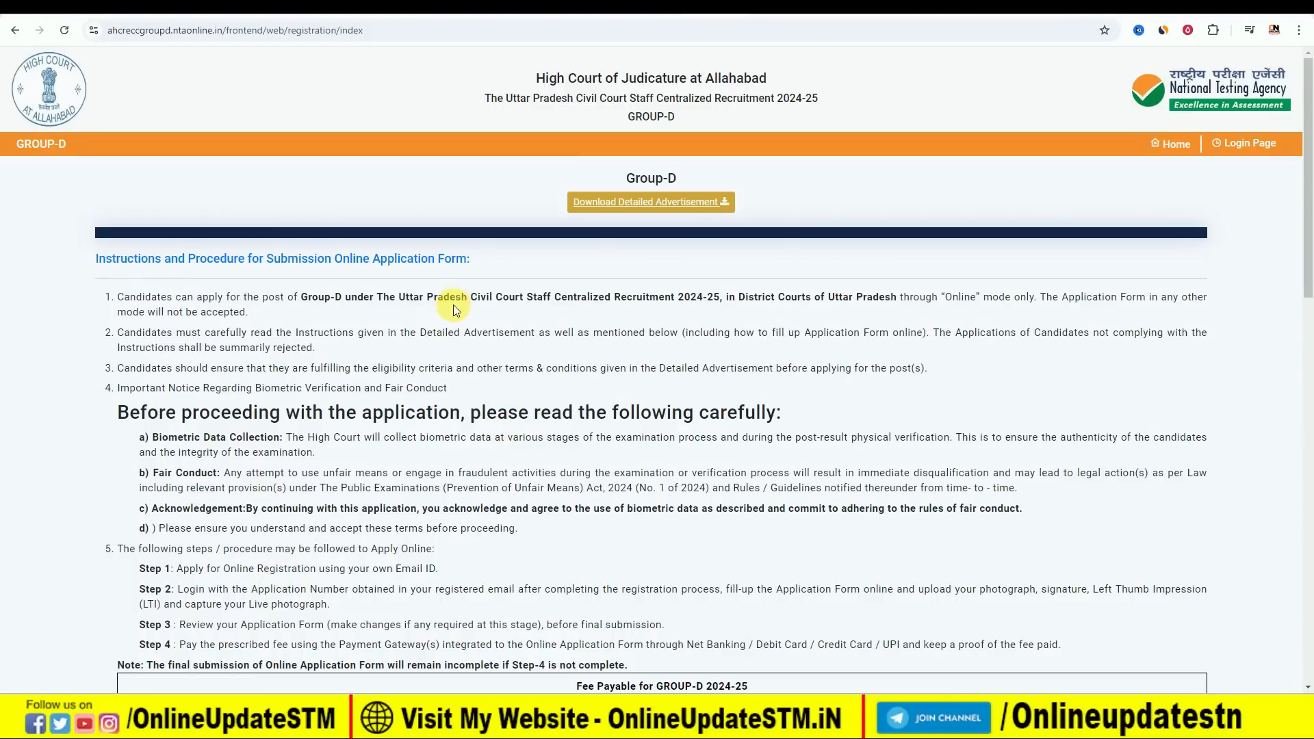
Read through the Group-D application instructions and fee table, accept the declaration and proceed.
{"action": "scroll", "coordinate": [487, 338], "scroll_direction": "down", "scroll_amount": 6}
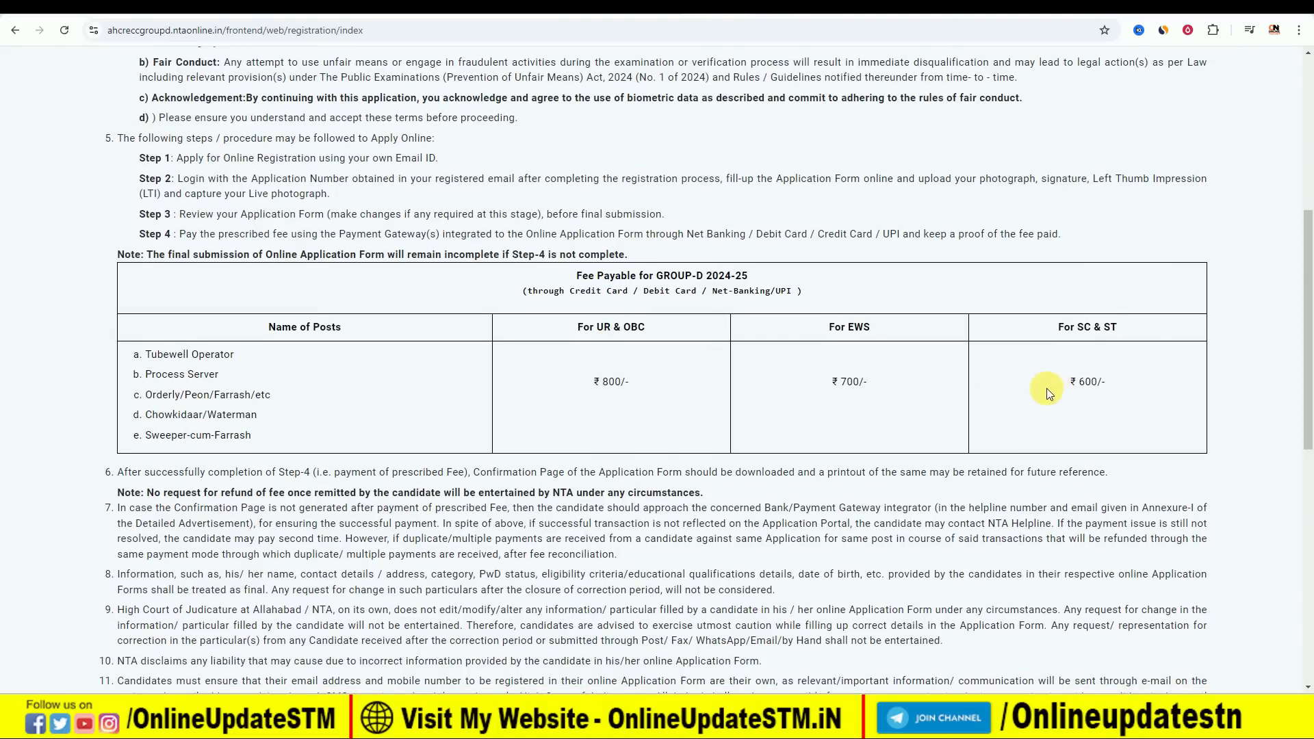
{"action": "scroll", "coordinate": [1046, 388], "scroll_direction": "down", "scroll_amount": 9}
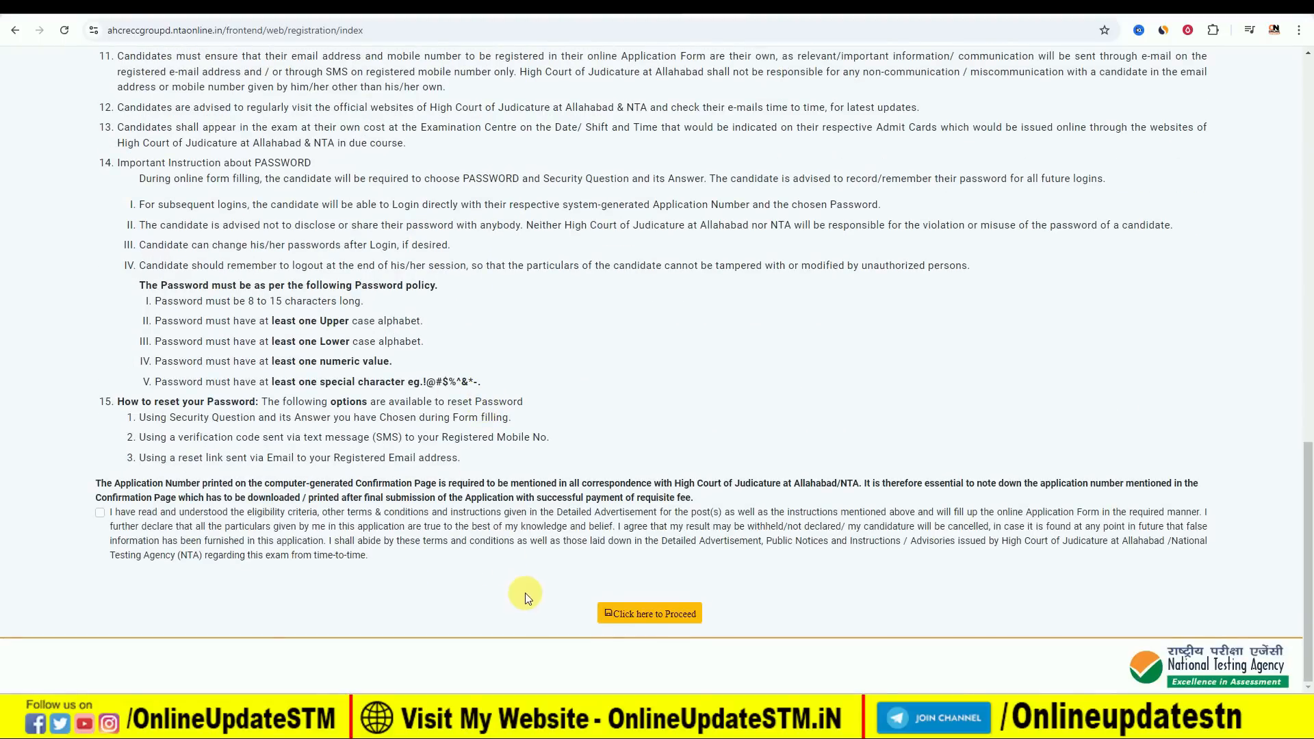
{"action": "left_click", "coordinate": [99, 514]}
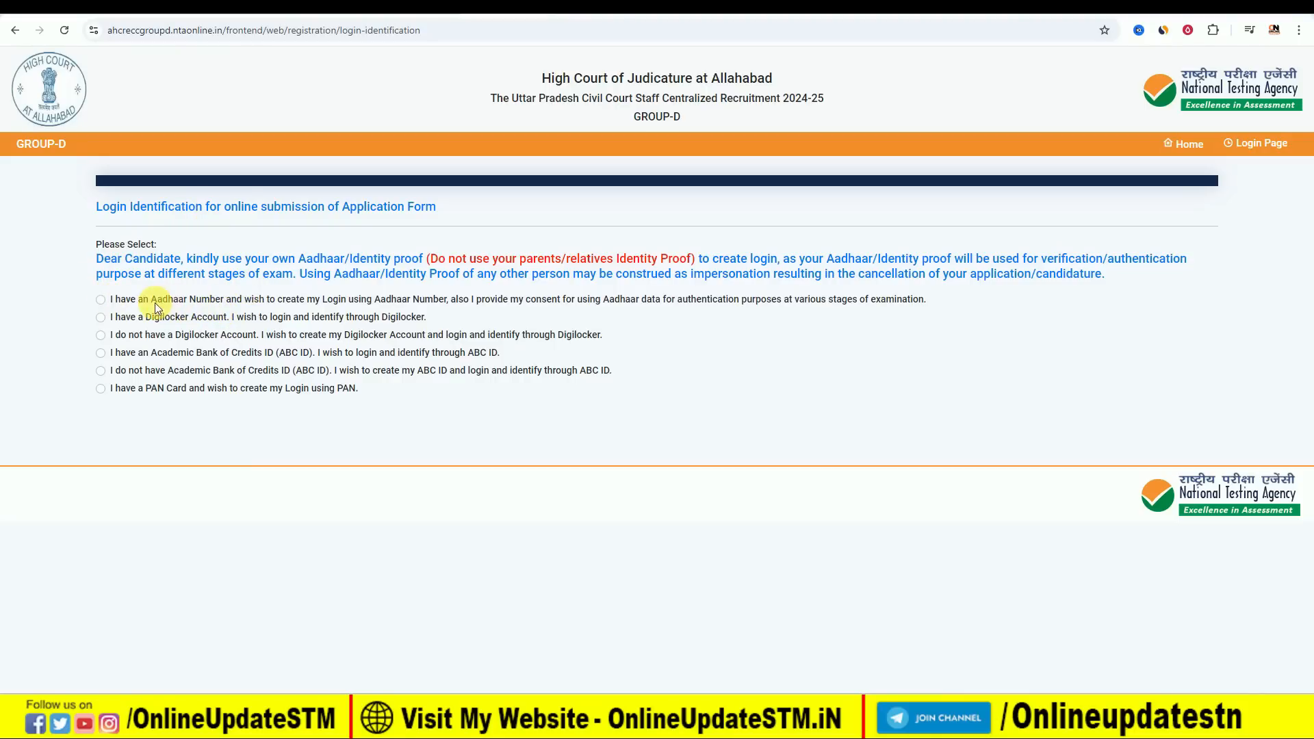
Go through the Aadhaar, Digilocker, ABC ID and PAN Card login identification options and choose the Aadhaar Number option.
{"action": "left_click", "coordinate": [100, 300]}
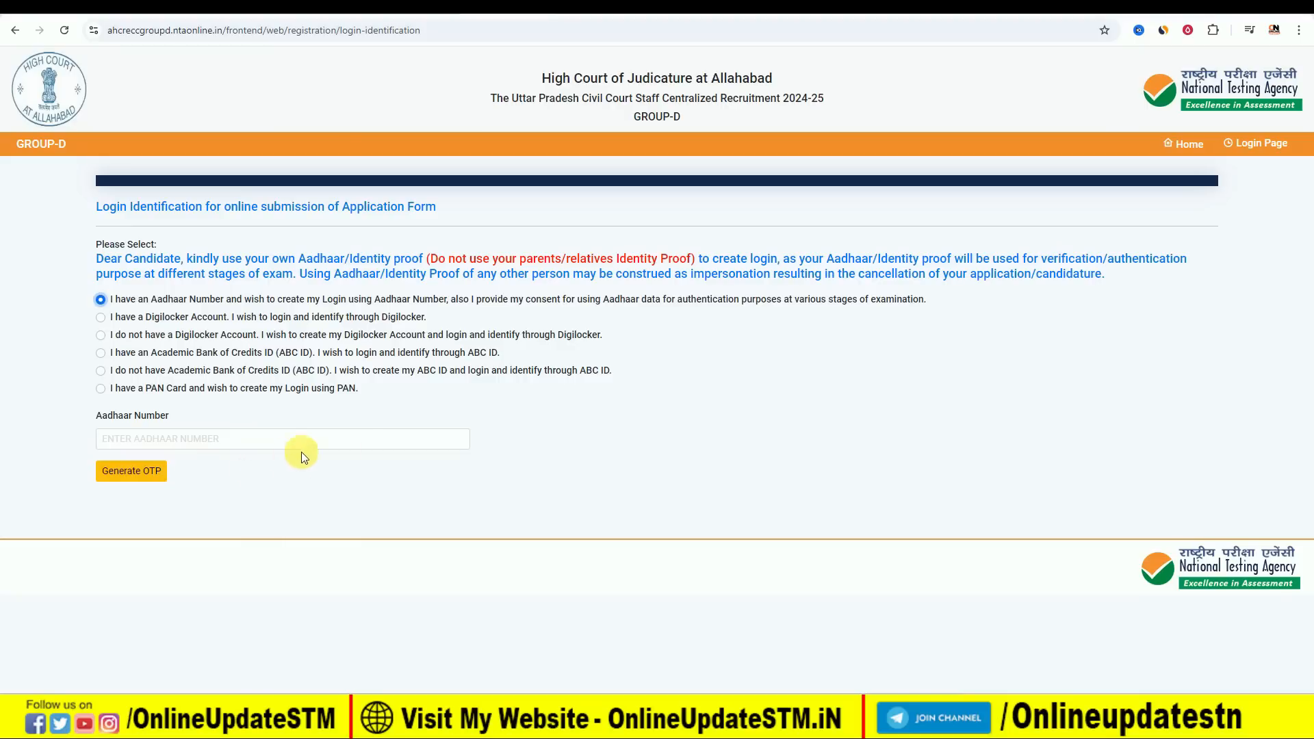
{"action": "left_click", "coordinate": [103, 316]}
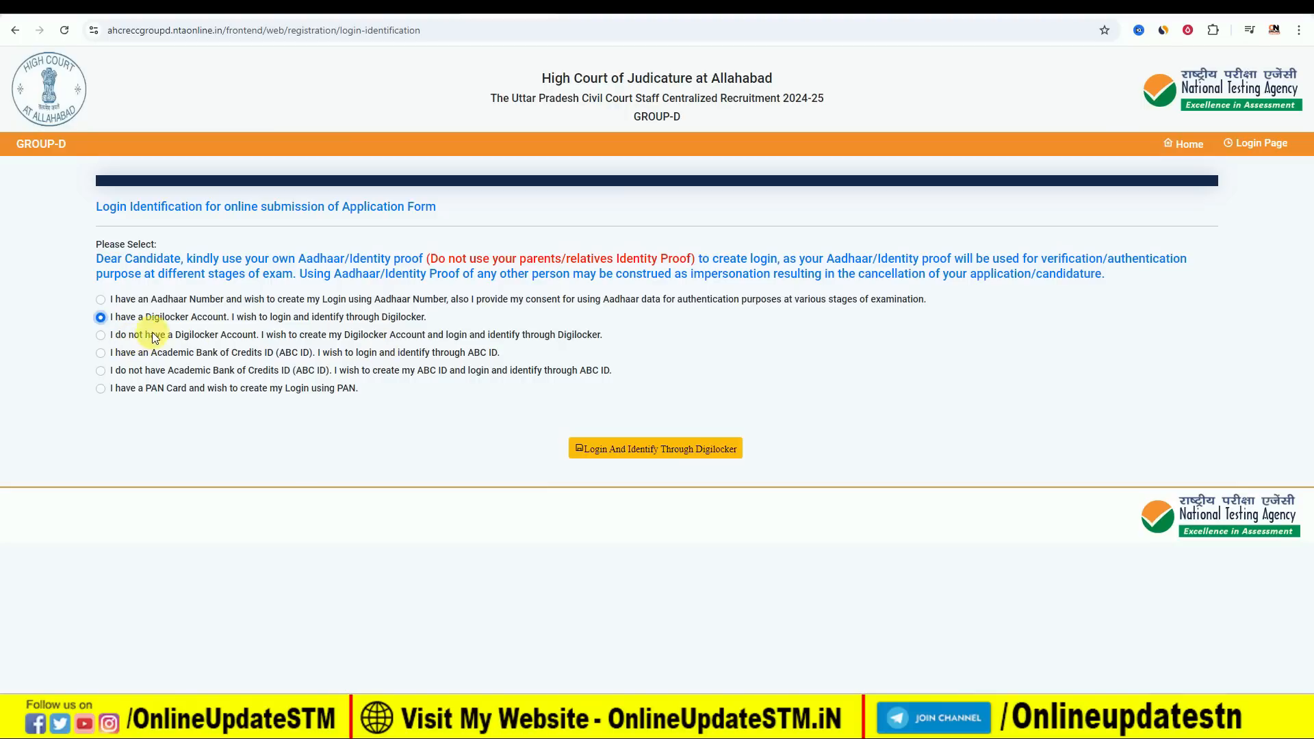
{"action": "left_click", "coordinate": [101, 335]}
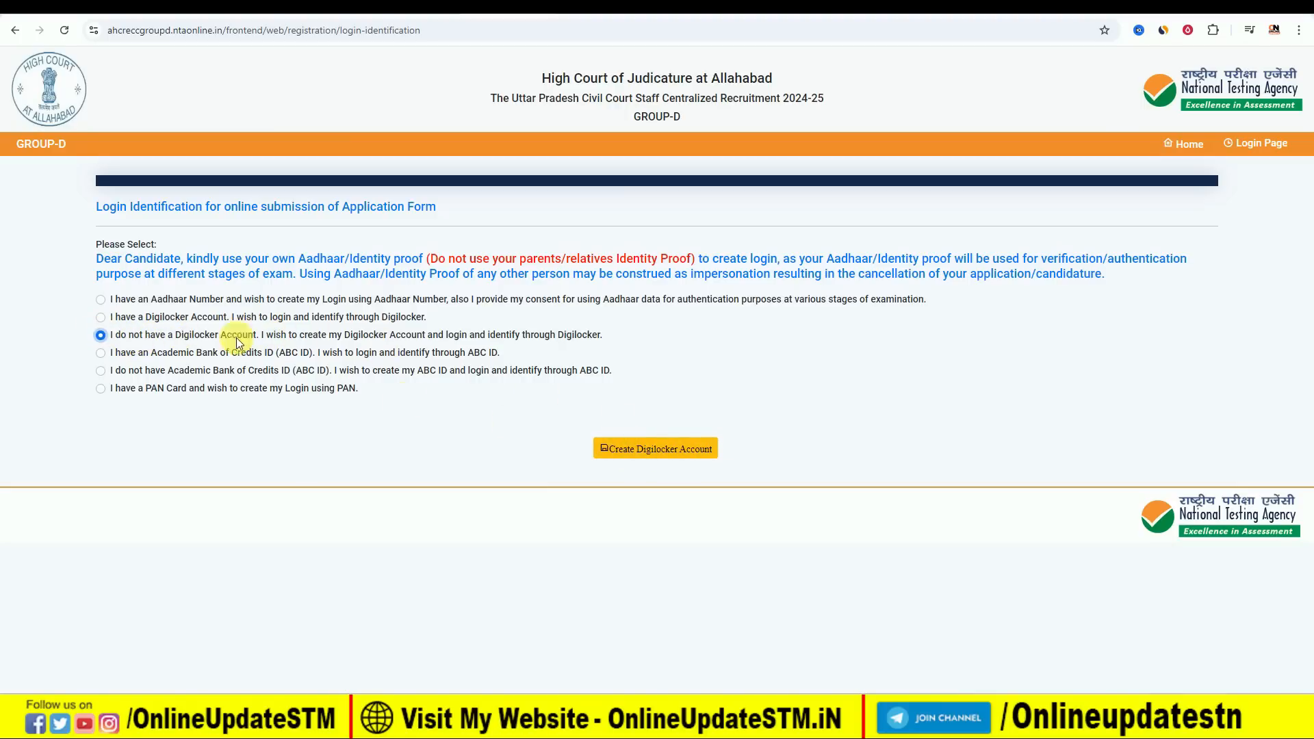
{"action": "left_click", "coordinate": [102, 354]}
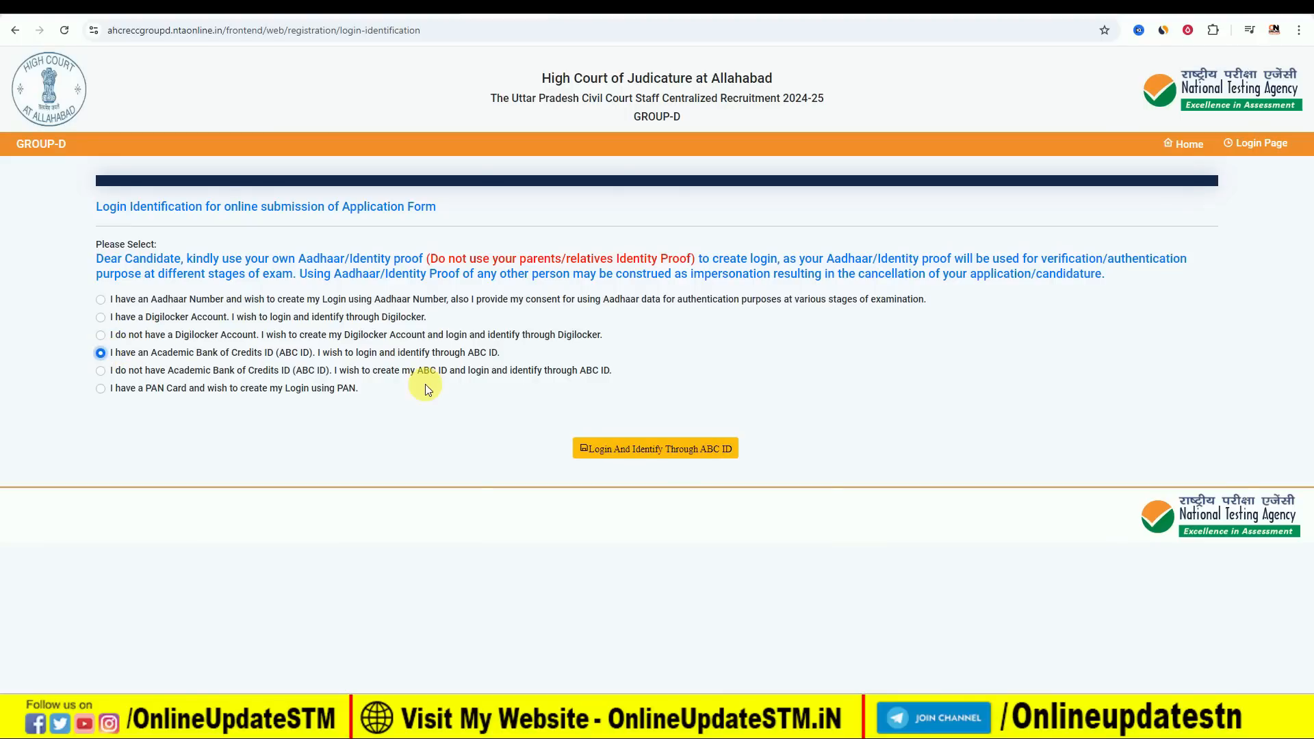
{"action": "left_click", "coordinate": [101, 371]}
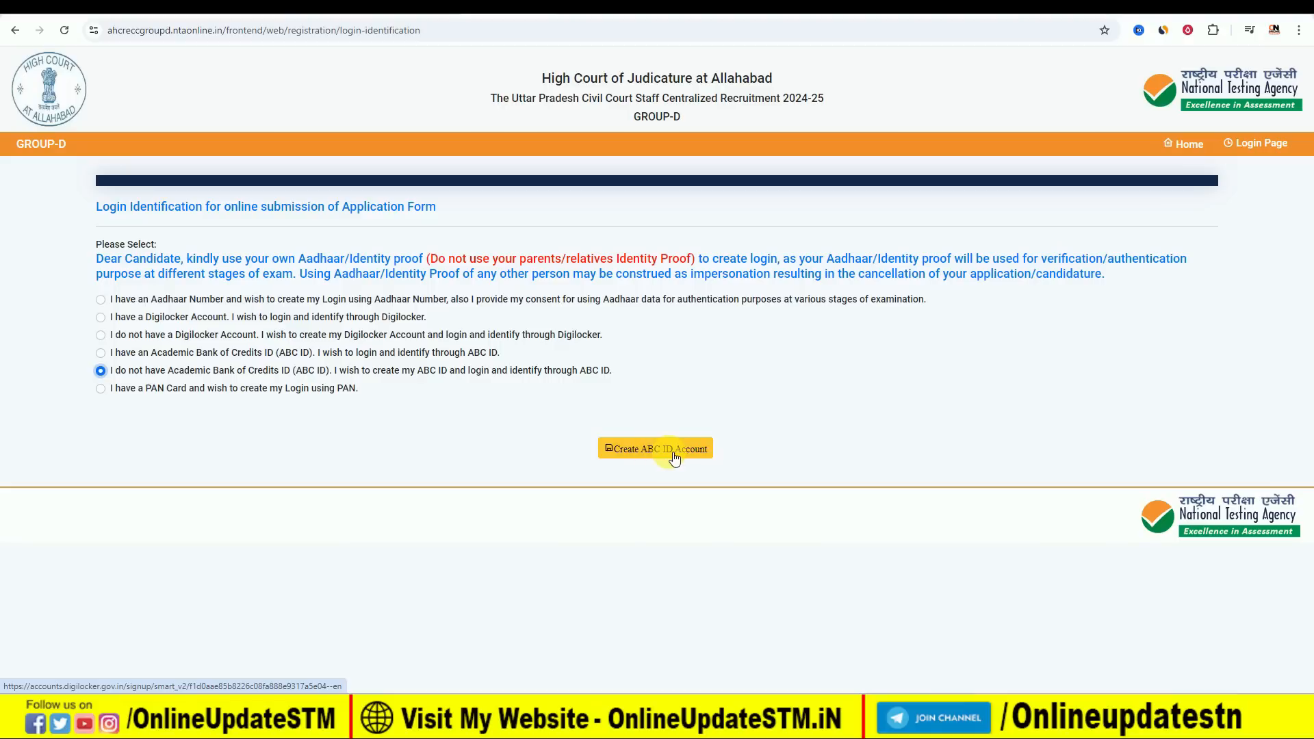
{"action": "left_click", "coordinate": [101, 388]}
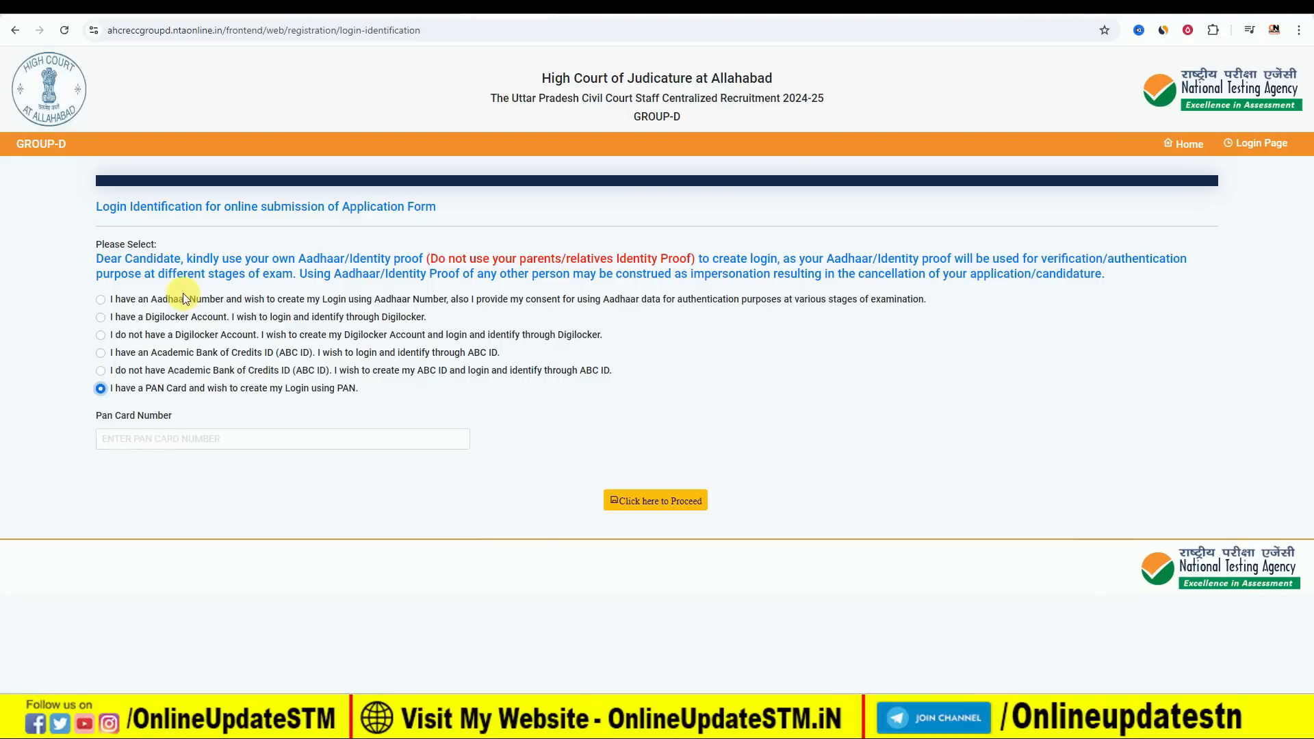
{"action": "left_click", "coordinate": [100, 301]}
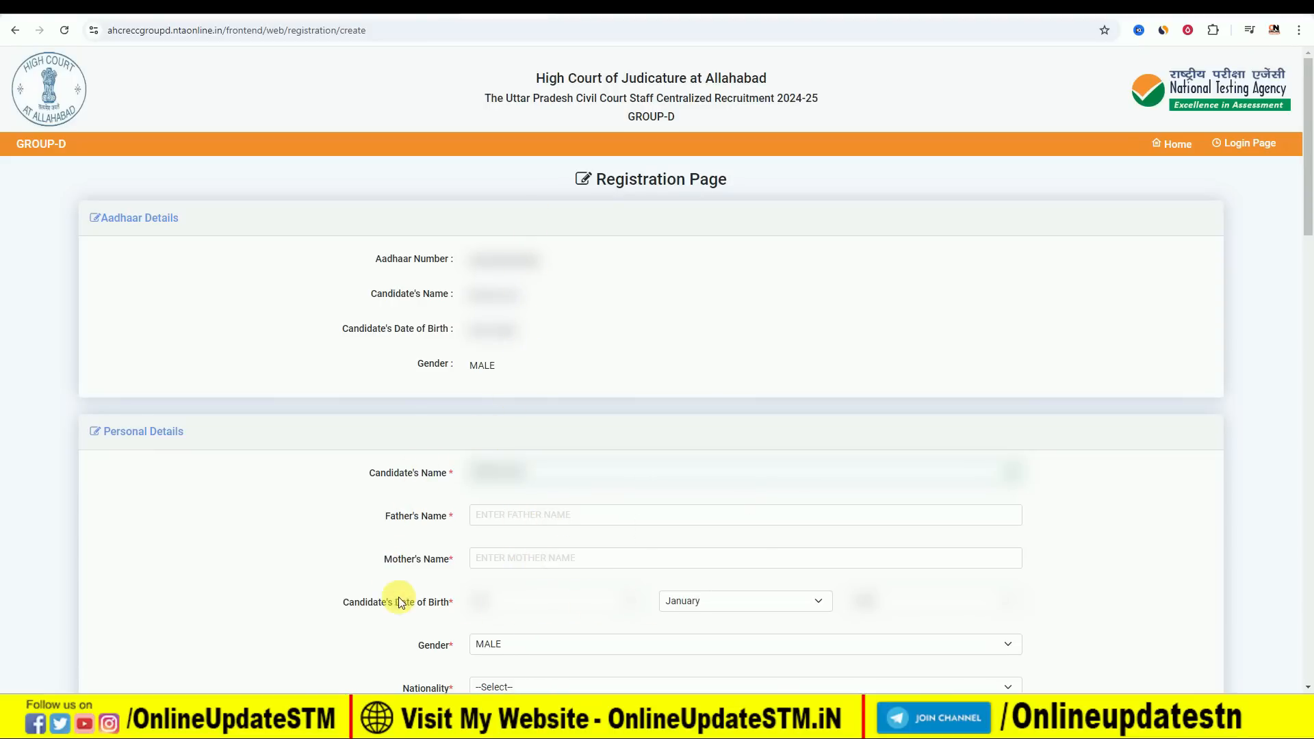
In Personal Details, set the nationality to INDIAN and the identity type to OTHER GOVERNMENT ID PROOF WITH PHOTO(EXCEPT AADHAAR NUMBER).
{"action": "scroll", "coordinate": [543, 559], "scroll_direction": "down", "scroll_amount": 2}
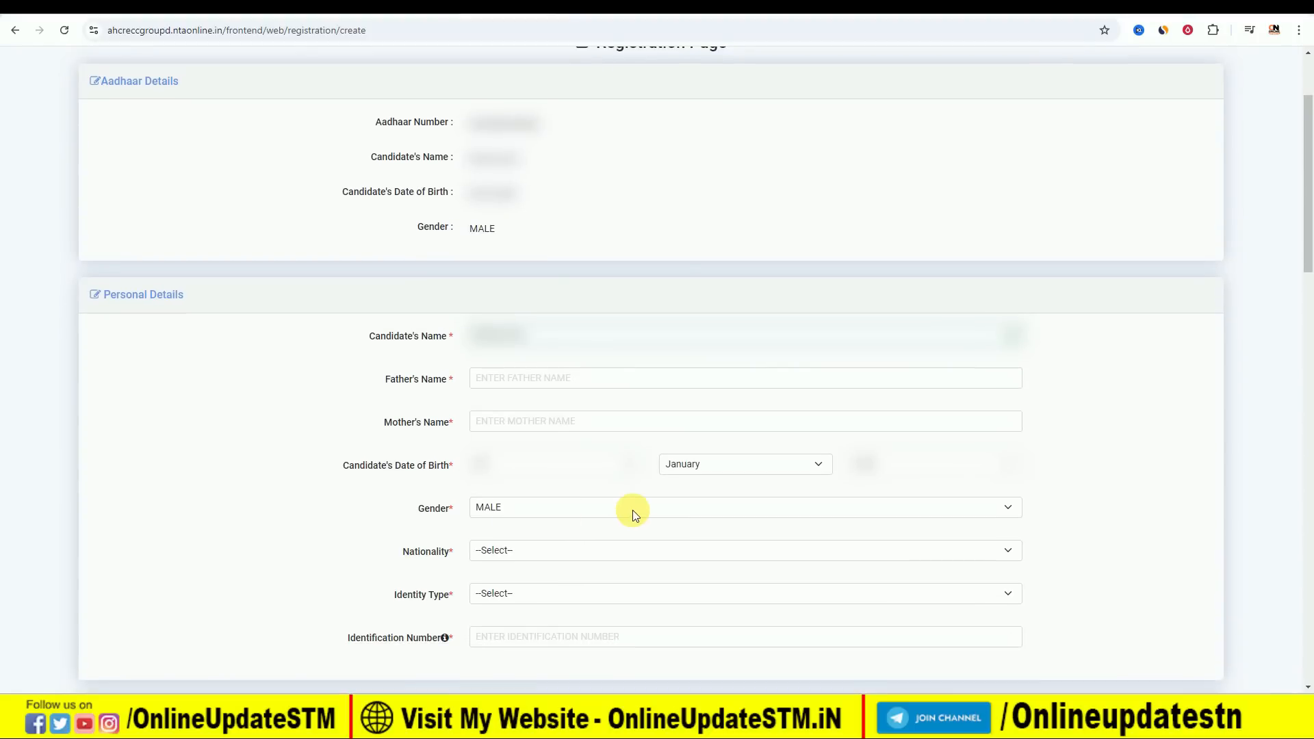
{"action": "left_click", "coordinate": [538, 545]}
{"action": "left_click", "coordinate": [527, 586]}
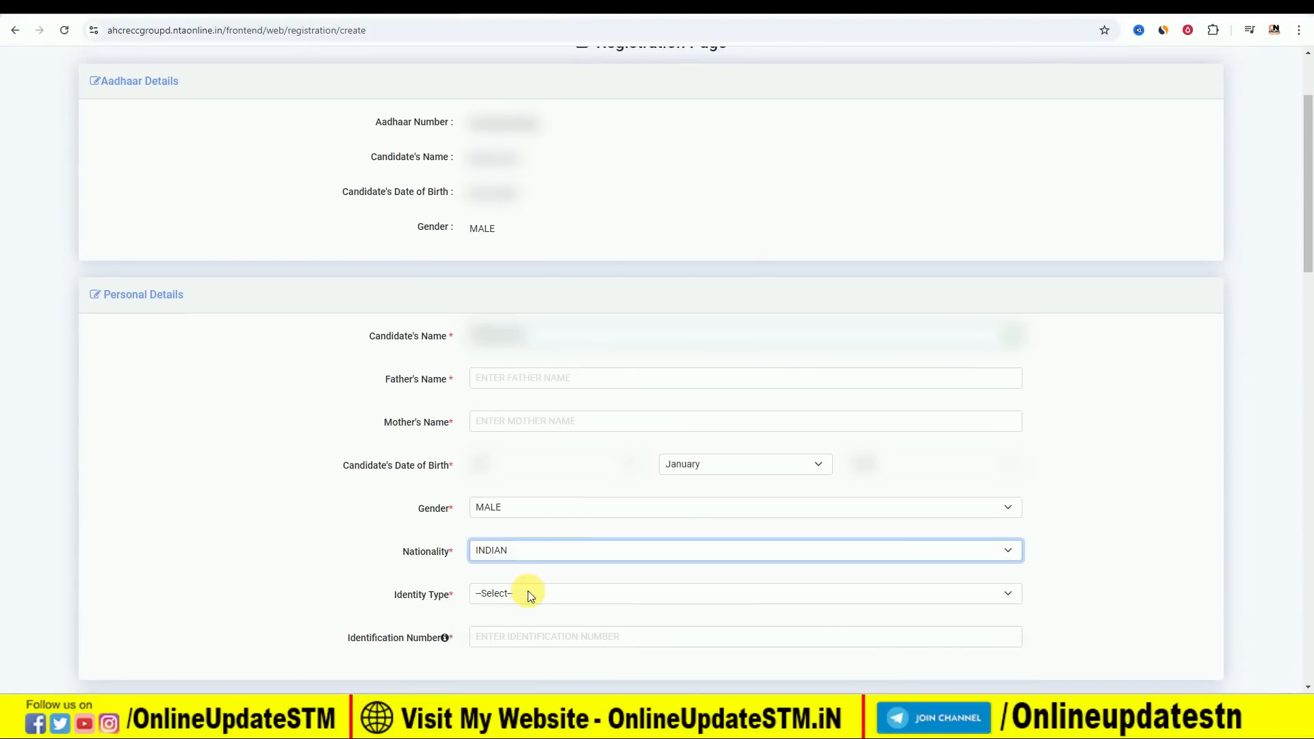
{"action": "scroll", "coordinate": [487, 527], "scroll_direction": "down", "scroll_amount": 2}
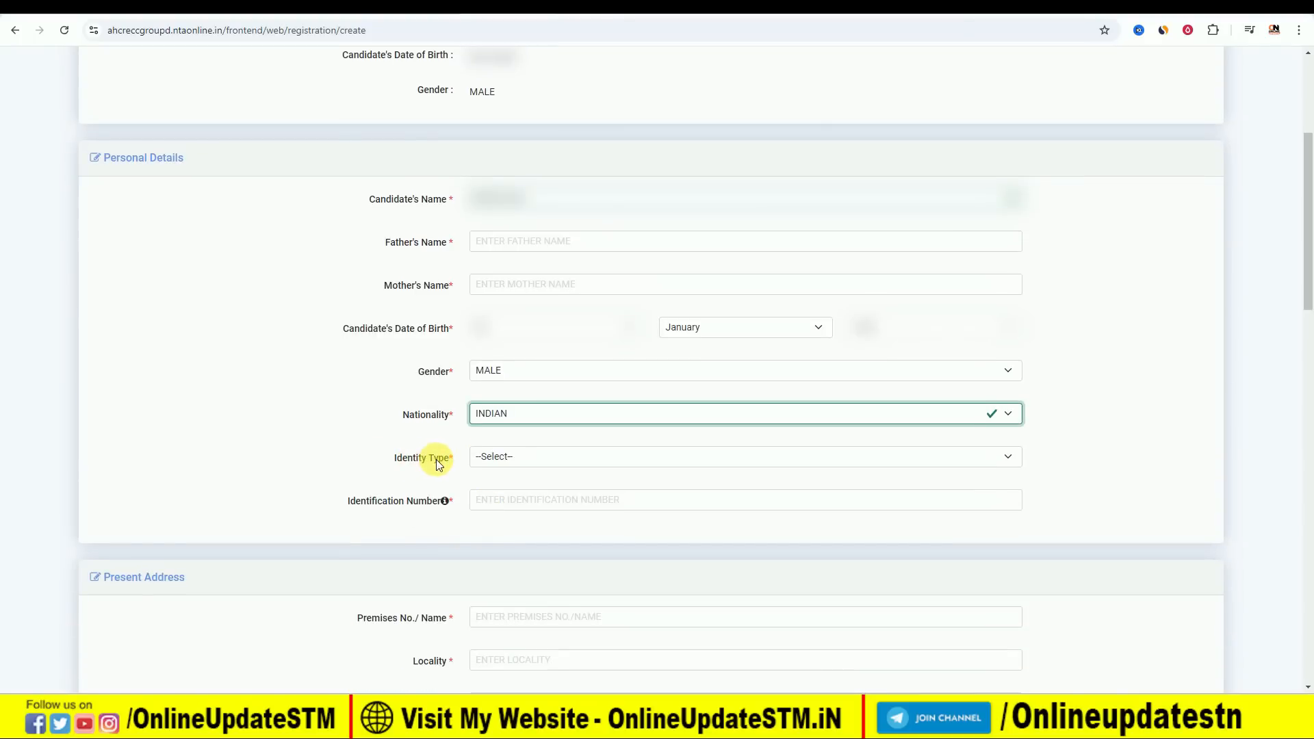
{"action": "left_click", "coordinate": [558, 458]}
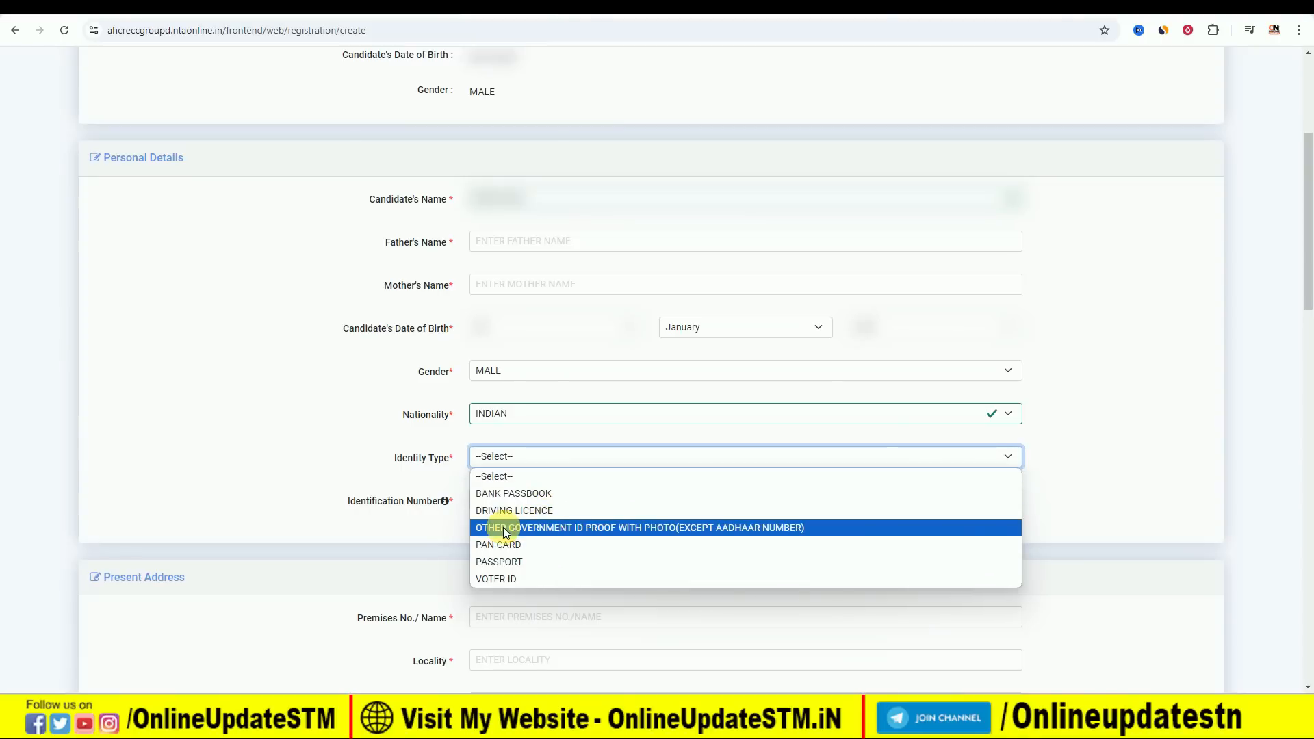
{"action": "left_click", "coordinate": [577, 527]}
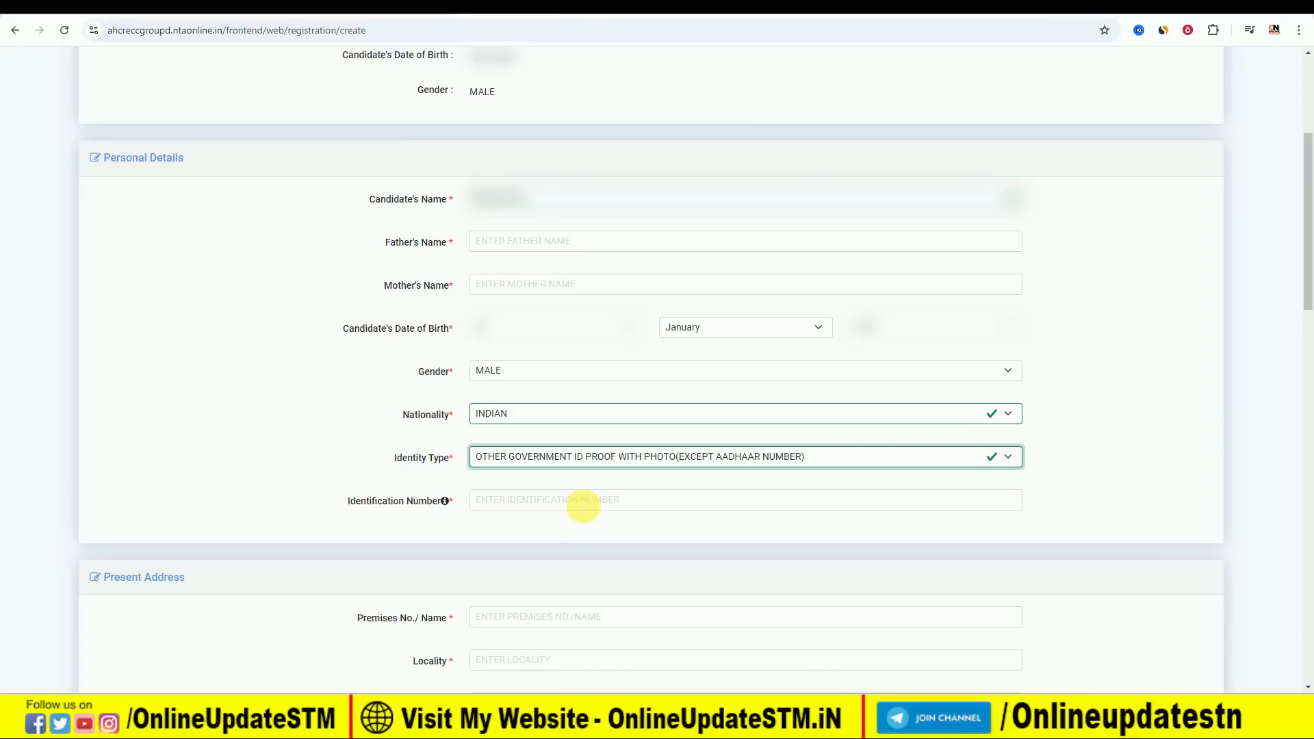
Set the country of the present address to INDIA.
{"action": "scroll", "coordinate": [465, 480], "scroll_direction": "down", "scroll_amount": 2}
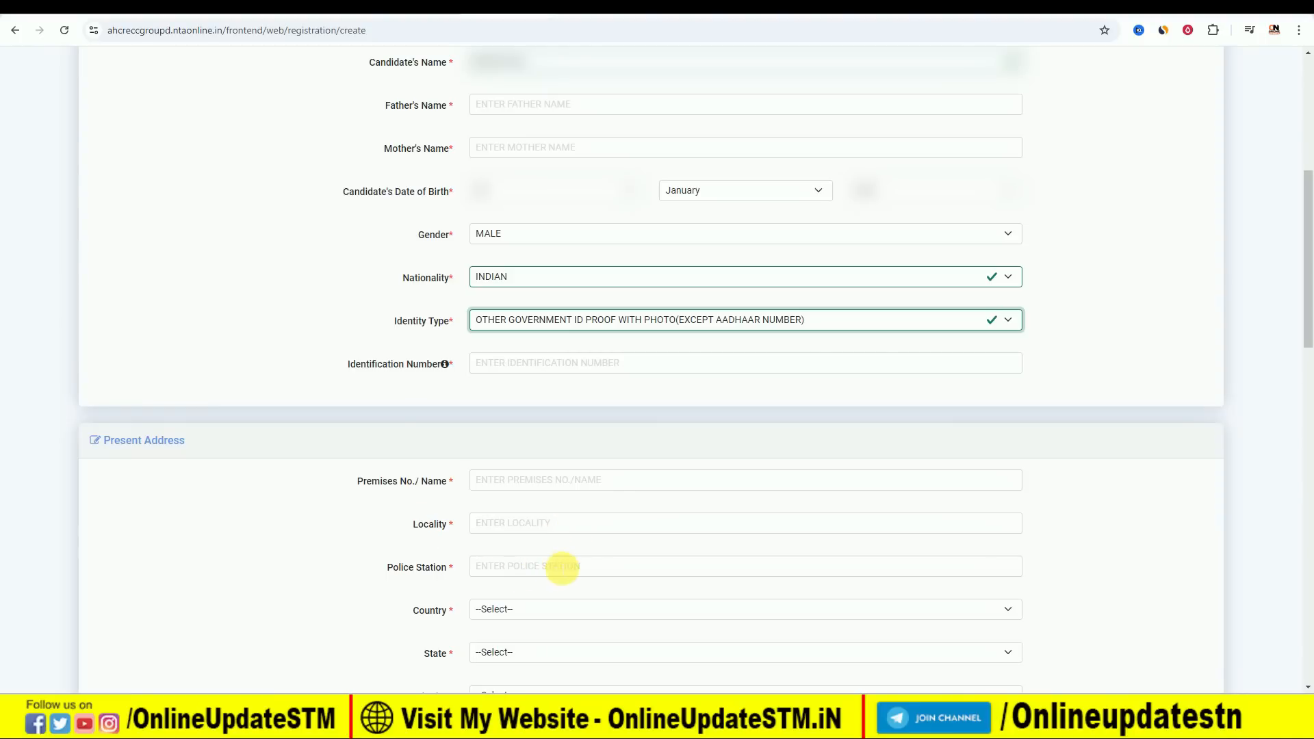
{"action": "left_click", "coordinate": [536, 608]}
{"action": "left_click", "coordinate": [539, 645]}
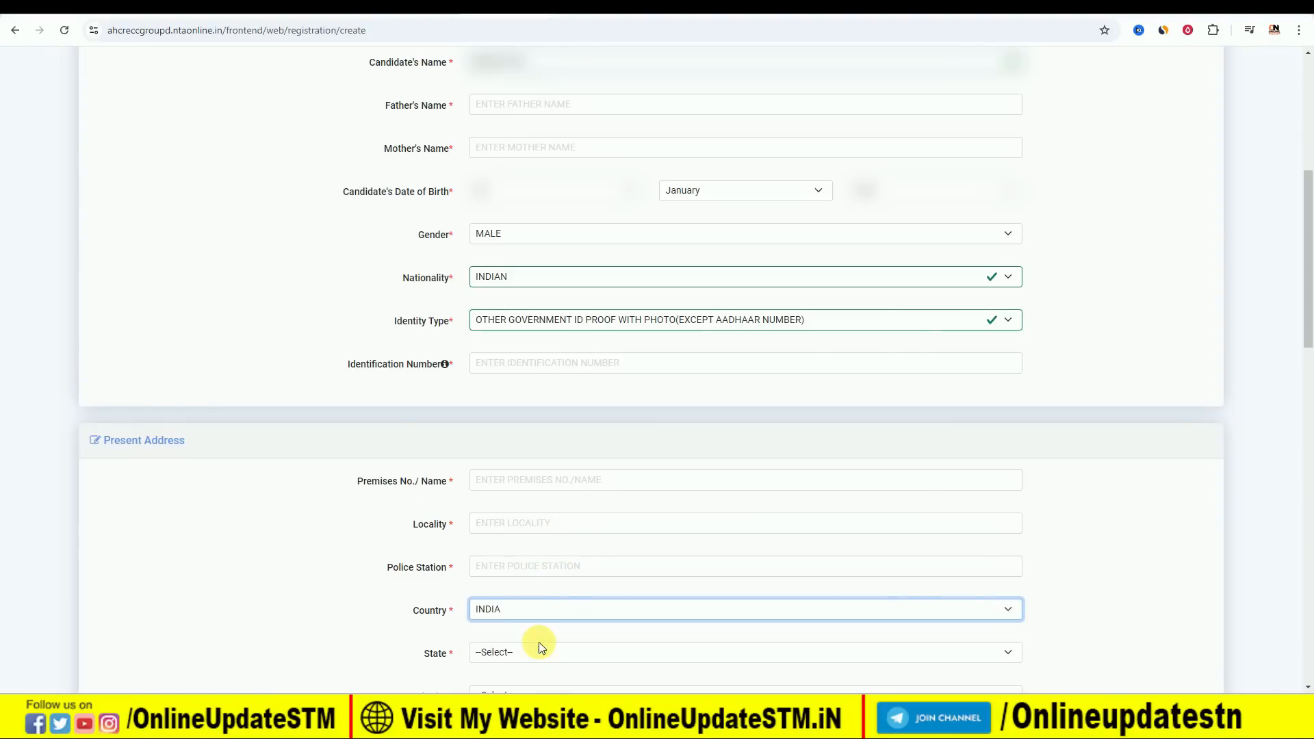
Review the remaining present address and contact fields, the permanent address section and the password fields of the registration form.
{"action": "scroll", "coordinate": [547, 563], "scroll_direction": "down", "scroll_amount": 2}
{"action": "scroll", "coordinate": [588, 547], "scroll_direction": "down", "scroll_amount": 2}
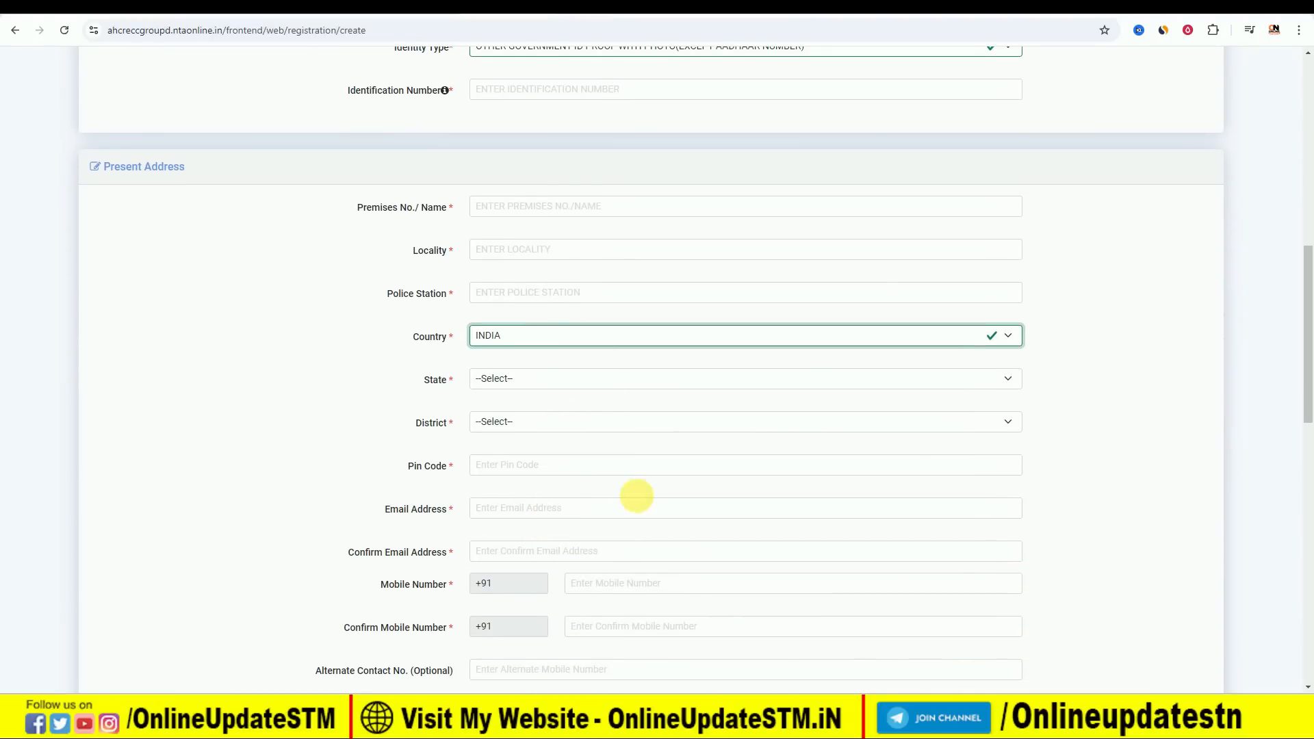
{"action": "scroll", "coordinate": [633, 499], "scroll_direction": "down", "scroll_amount": 2}
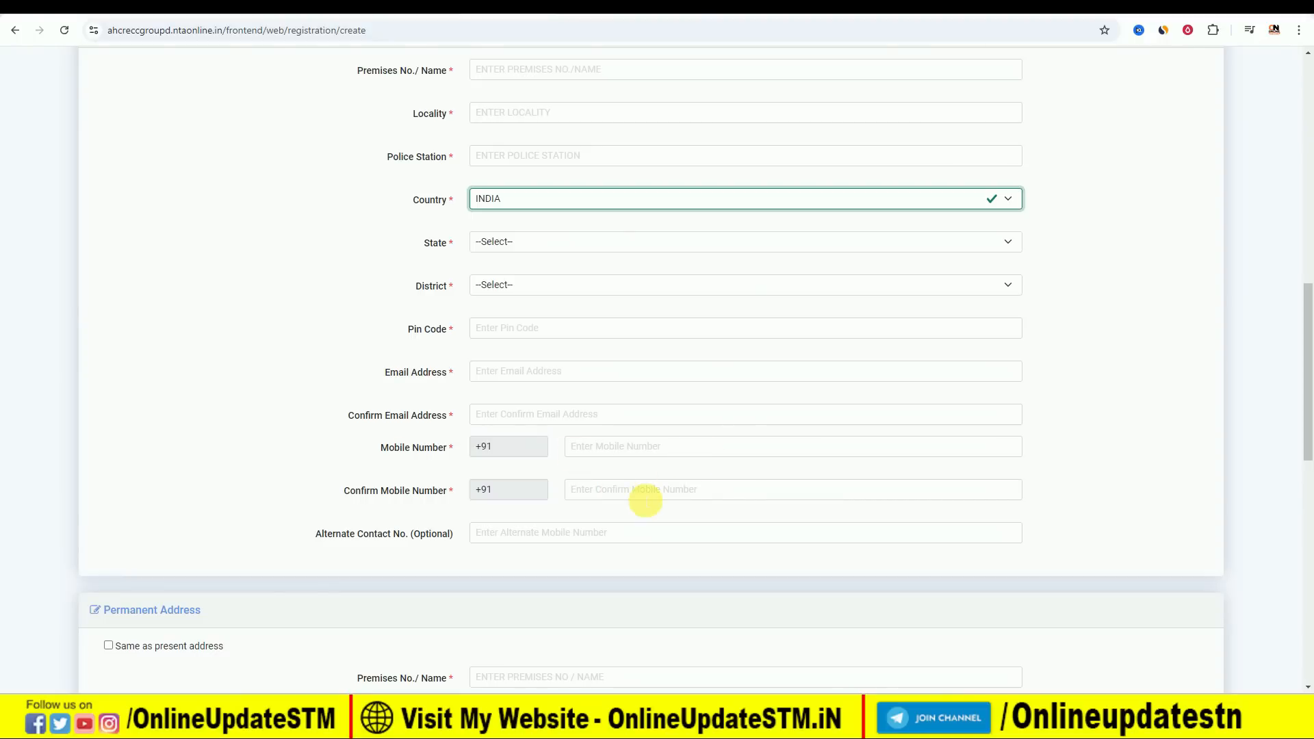
{"action": "scroll", "coordinate": [642, 473], "scroll_direction": "down", "scroll_amount": 1}
{"action": "scroll", "coordinate": [642, 473], "scroll_direction": "down", "scroll_amount": 2}
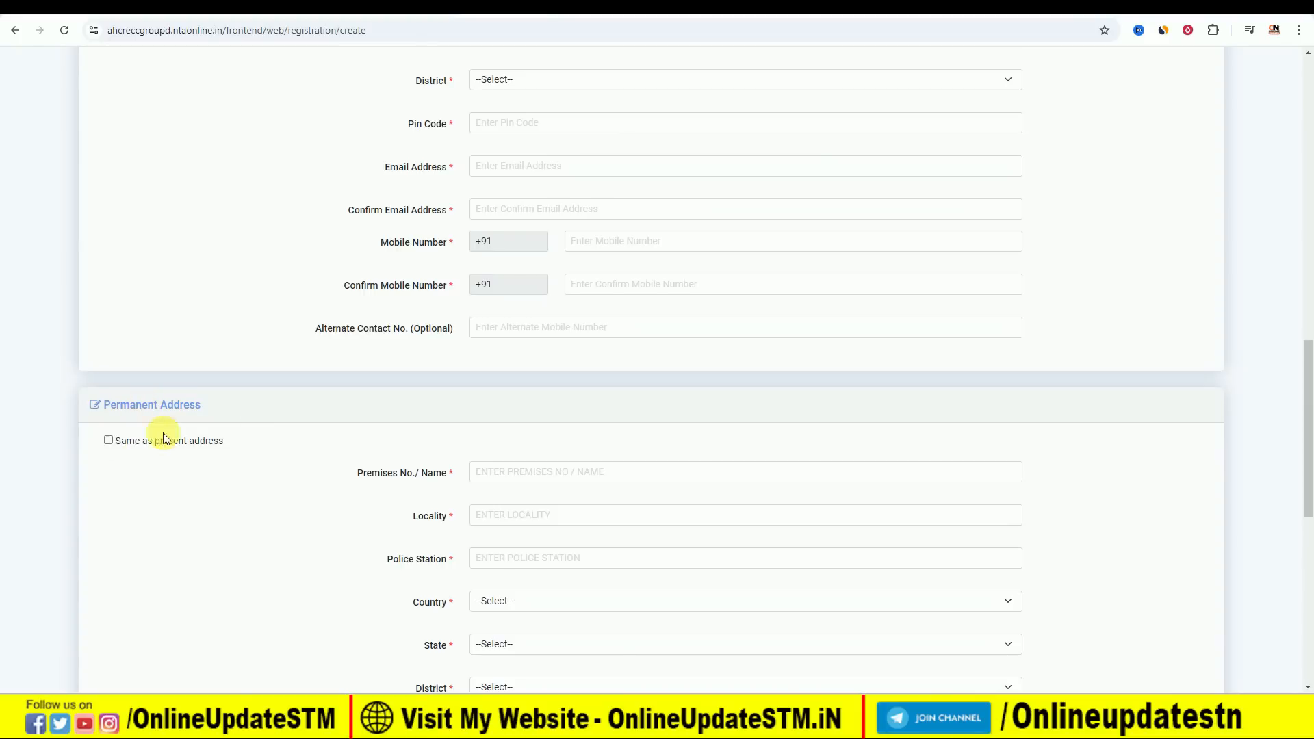
{"action": "scroll", "coordinate": [622, 363], "scroll_direction": "down", "scroll_amount": 2}
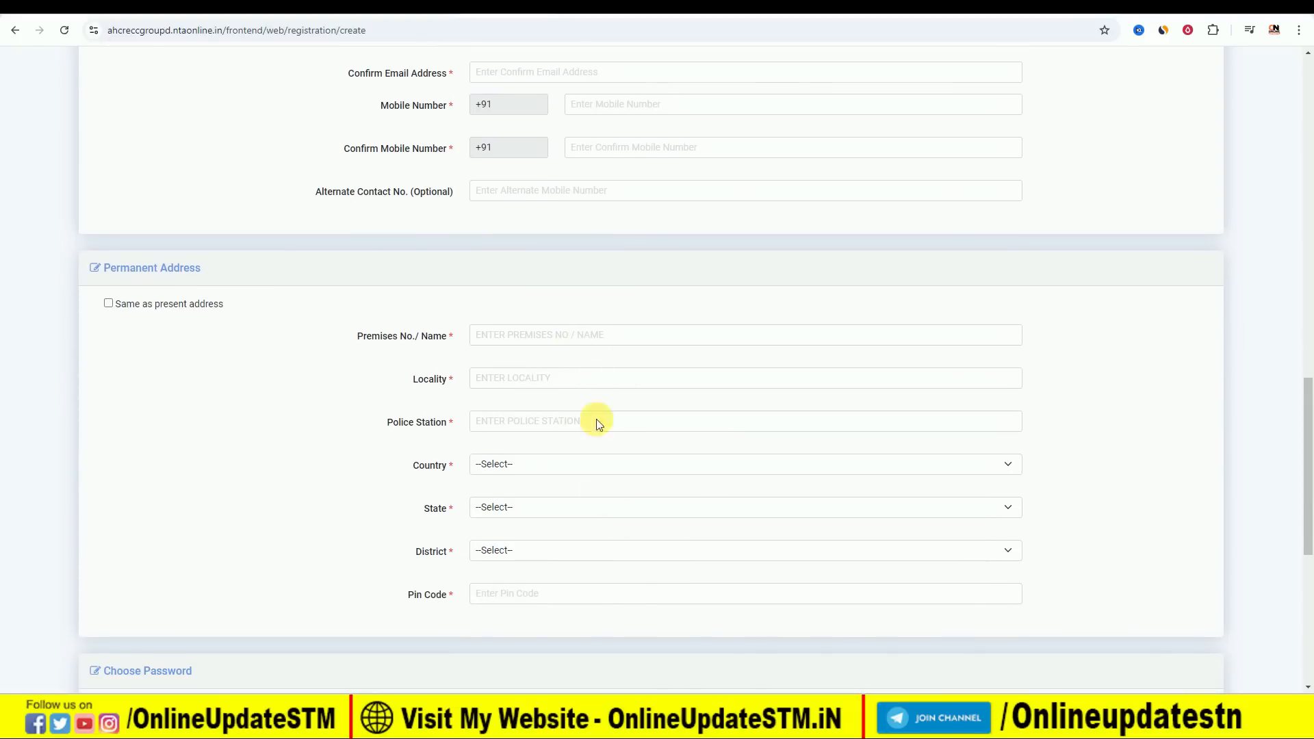
{"action": "scroll", "coordinate": [608, 402], "scroll_direction": "down", "scroll_amount": 3}
{"action": "scroll", "coordinate": [609, 405], "scroll_direction": "down", "scroll_amount": 1}
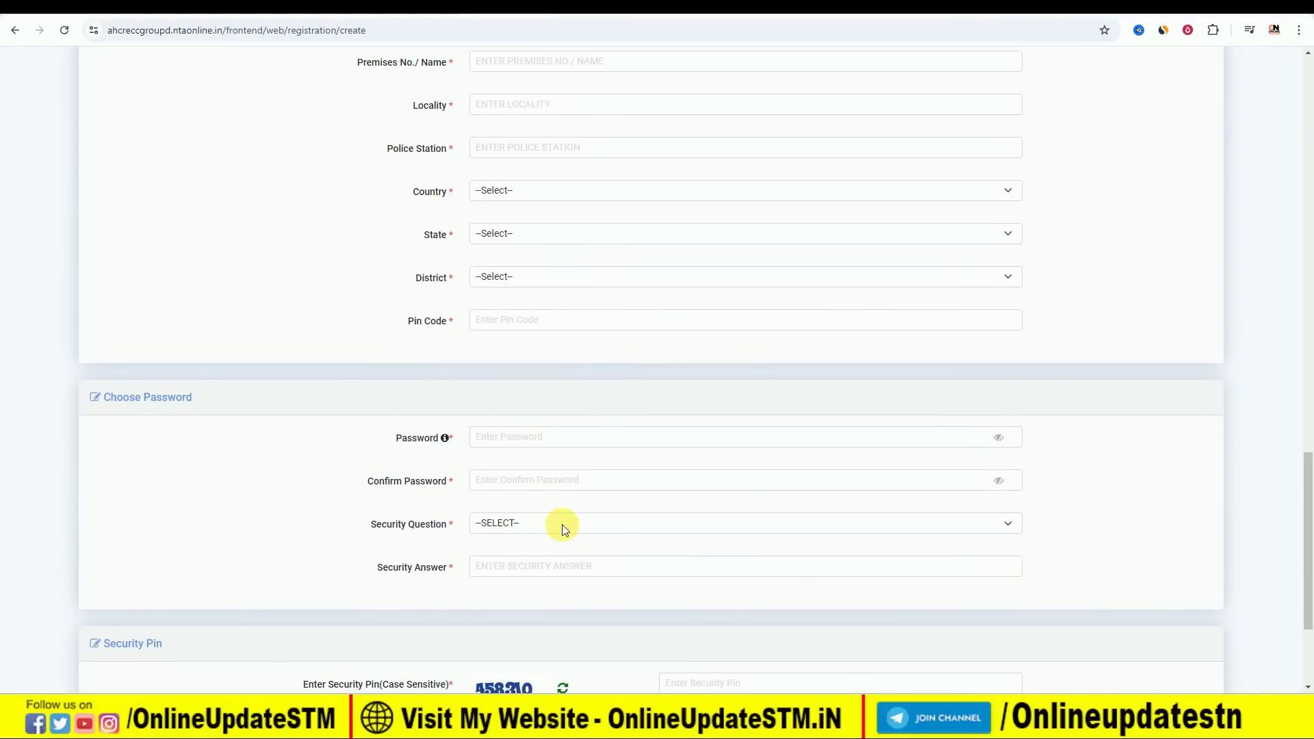
Switch to Notepad to examine the sample password format and return to the registration form.
{"action": "key", "text": "alt+Tab"}
{"action": "left_click_drag", "start_coordinate": [220, 229], "coordinate": [294, 229]}
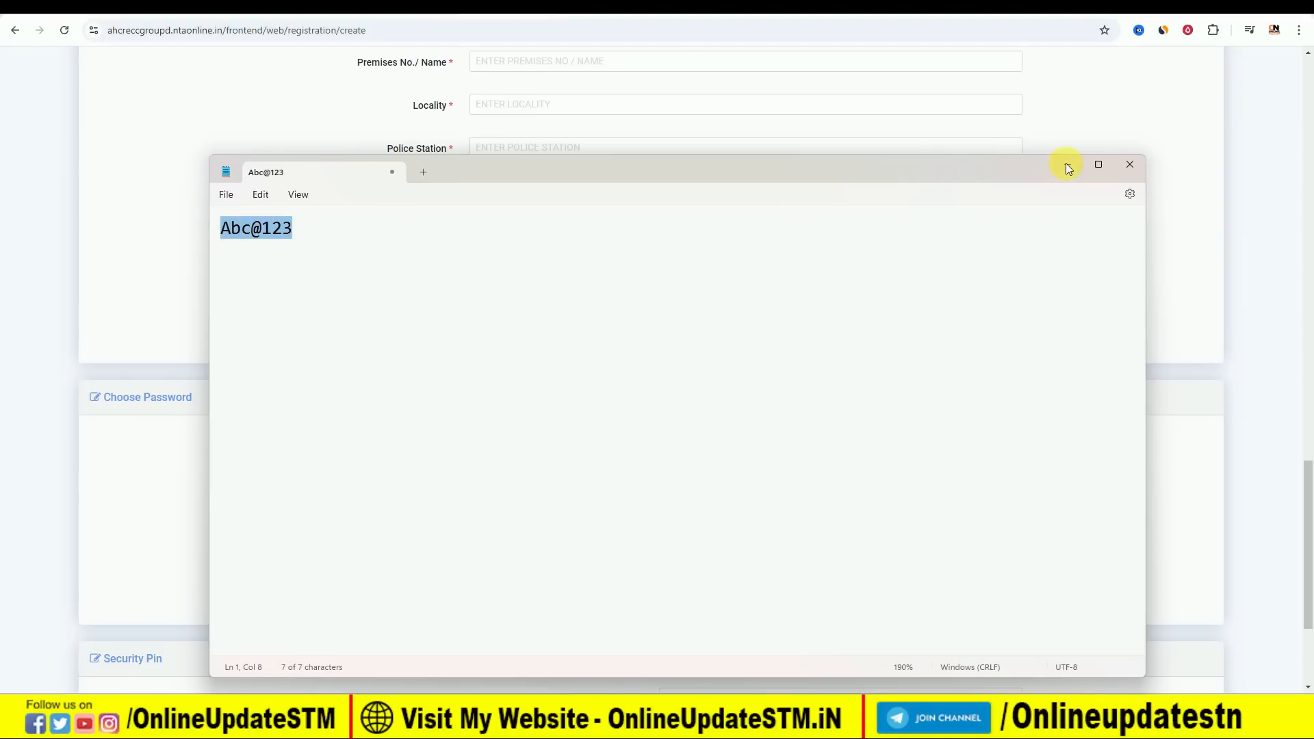
{"action": "left_click", "coordinate": [1066, 166]}
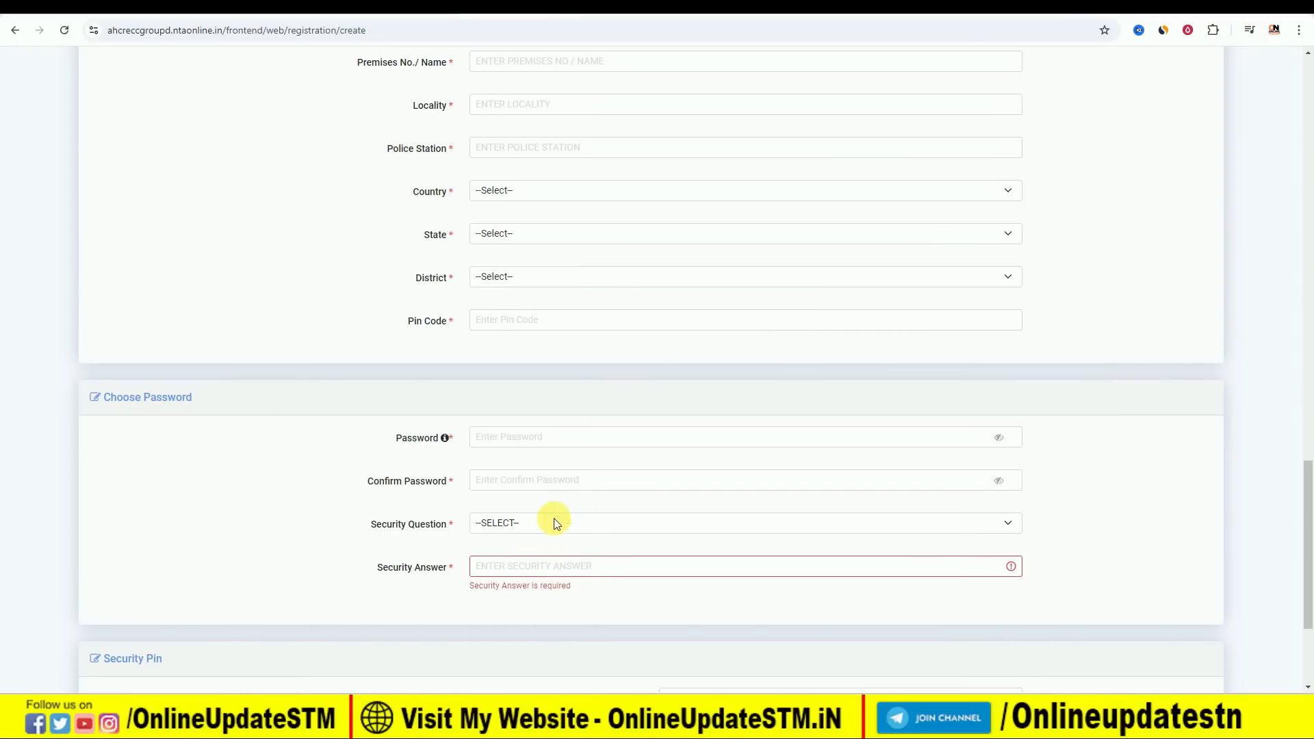
Choose WHAT IS THE NAME OF YOUR FIRST SCHOOL as the security question.
{"action": "left_click", "coordinate": [534, 524]}
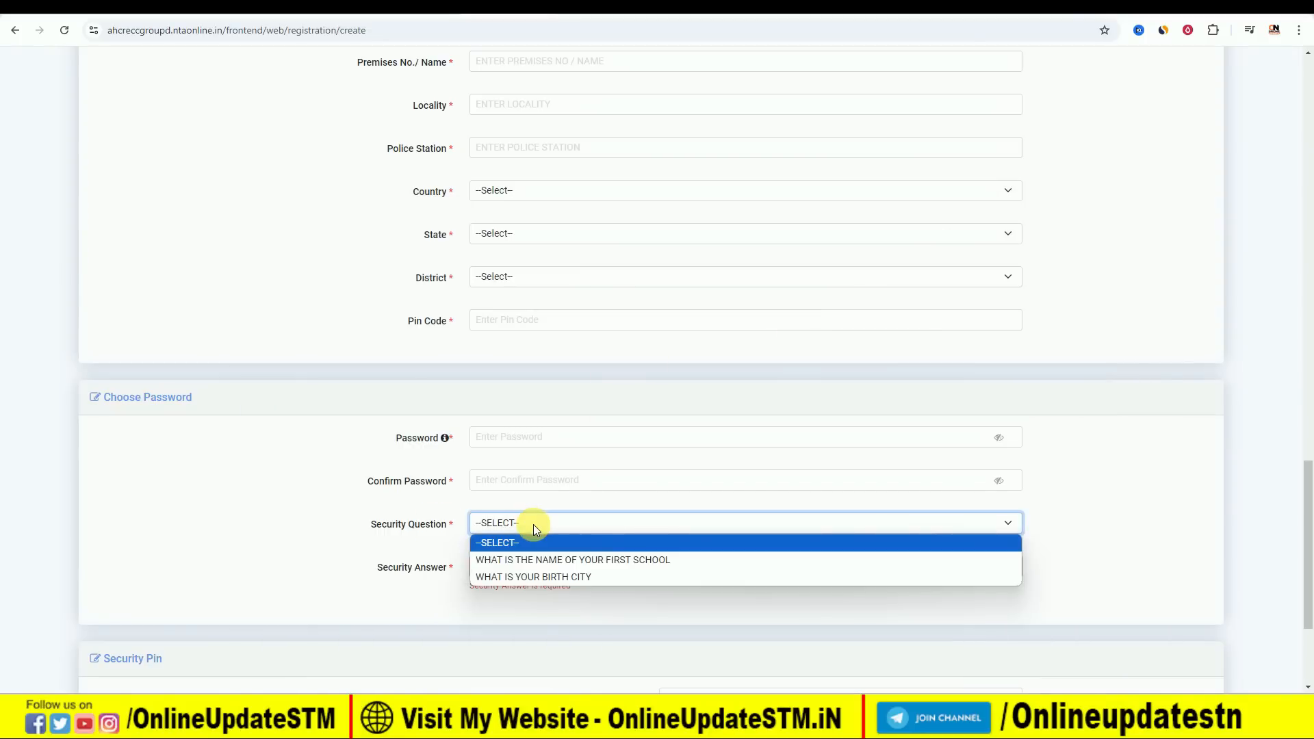
{"action": "left_click", "coordinate": [554, 562]}
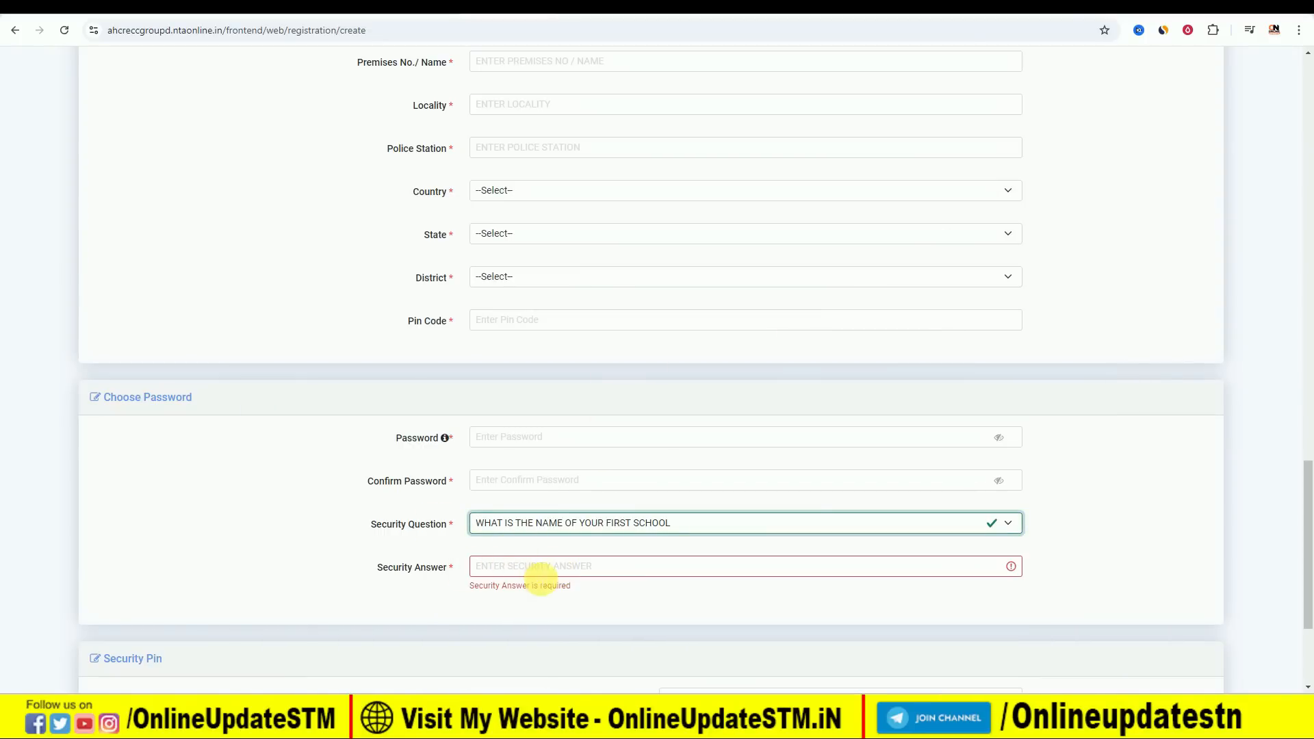
{"action": "scroll", "coordinate": [408, 470], "scroll_direction": "down", "scroll_amount": 3}
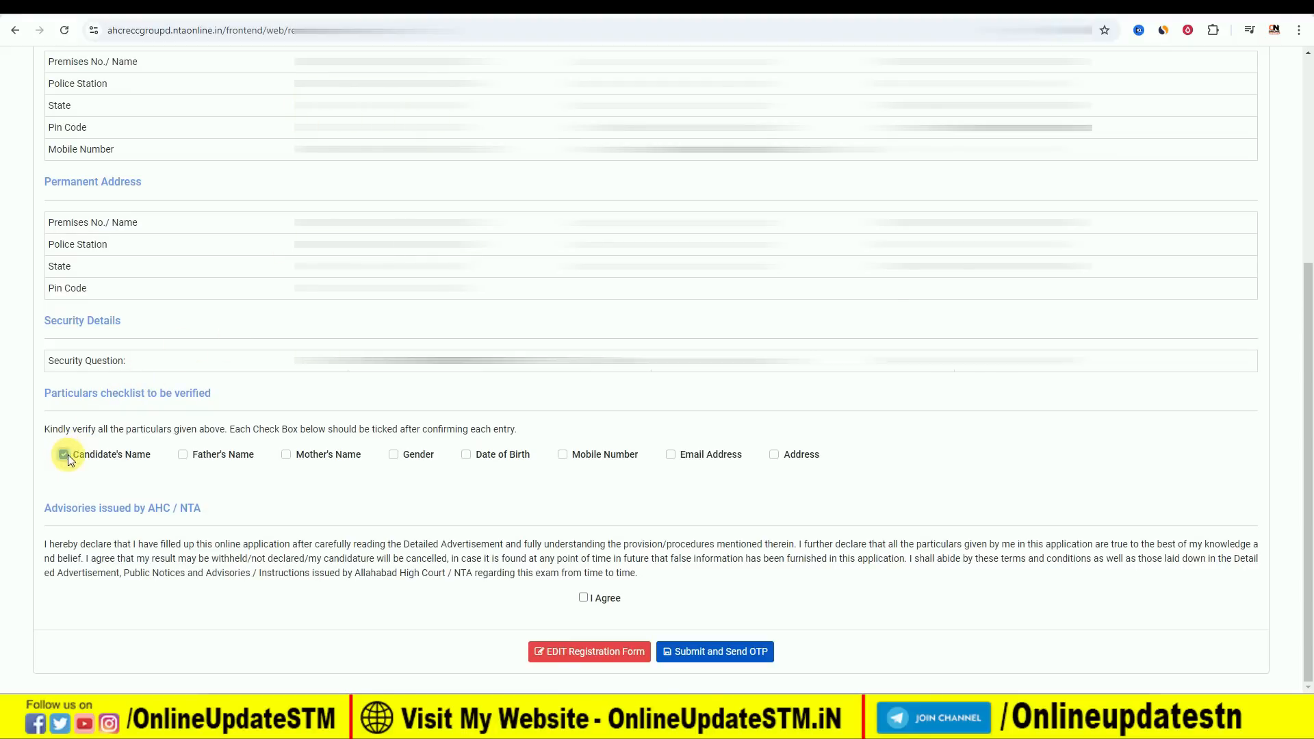
Tick the particulars in the verification checklist, agree to the declaration and submit the registration to send the OTP.
{"action": "left_click", "coordinate": [181, 455]}
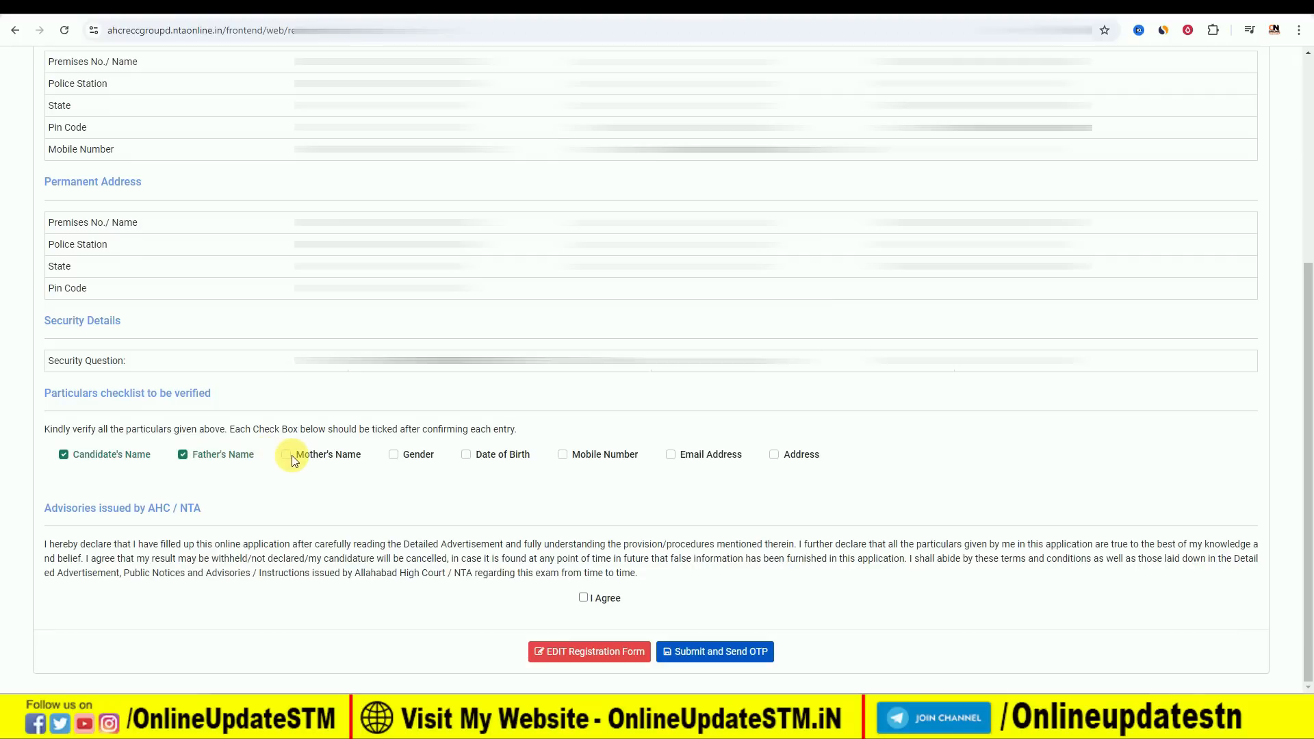
{"action": "left_click", "coordinate": [391, 457]}
{"action": "left_click", "coordinate": [467, 455]}
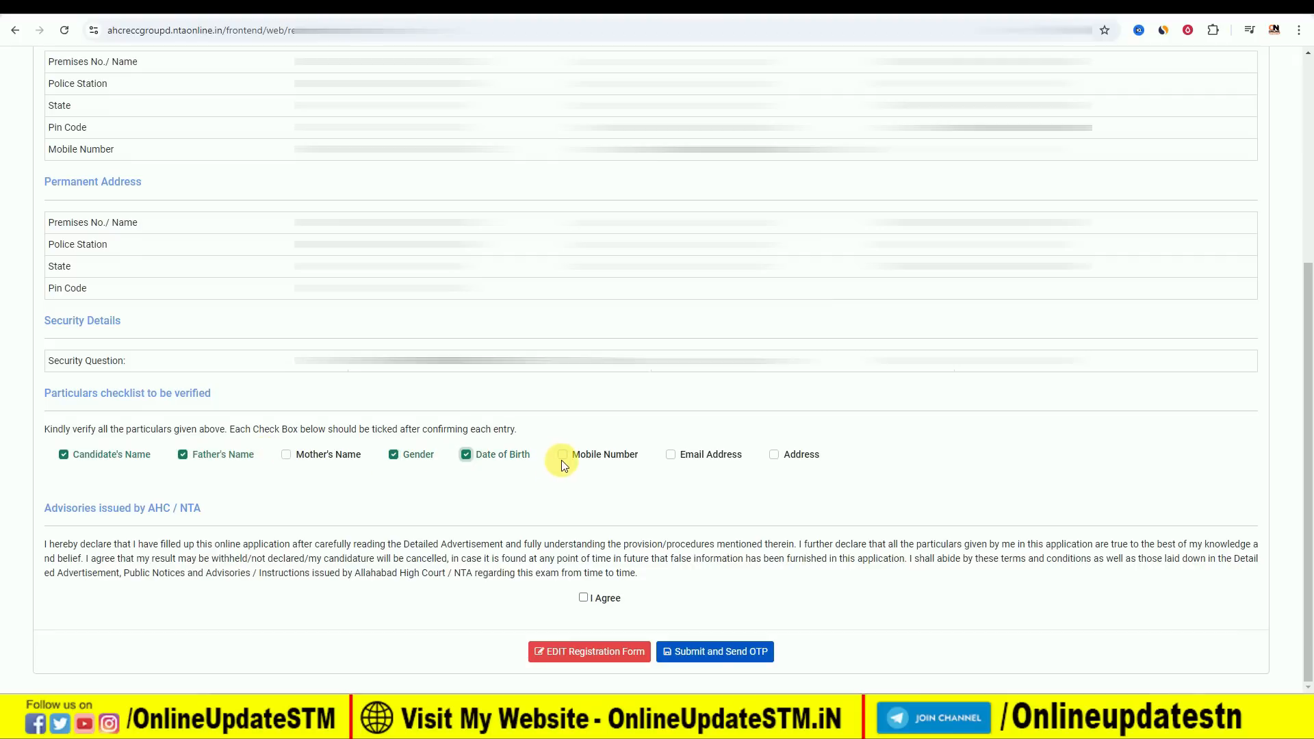
{"action": "left_click", "coordinate": [563, 455]}
{"action": "left_click", "coordinate": [671, 456]}
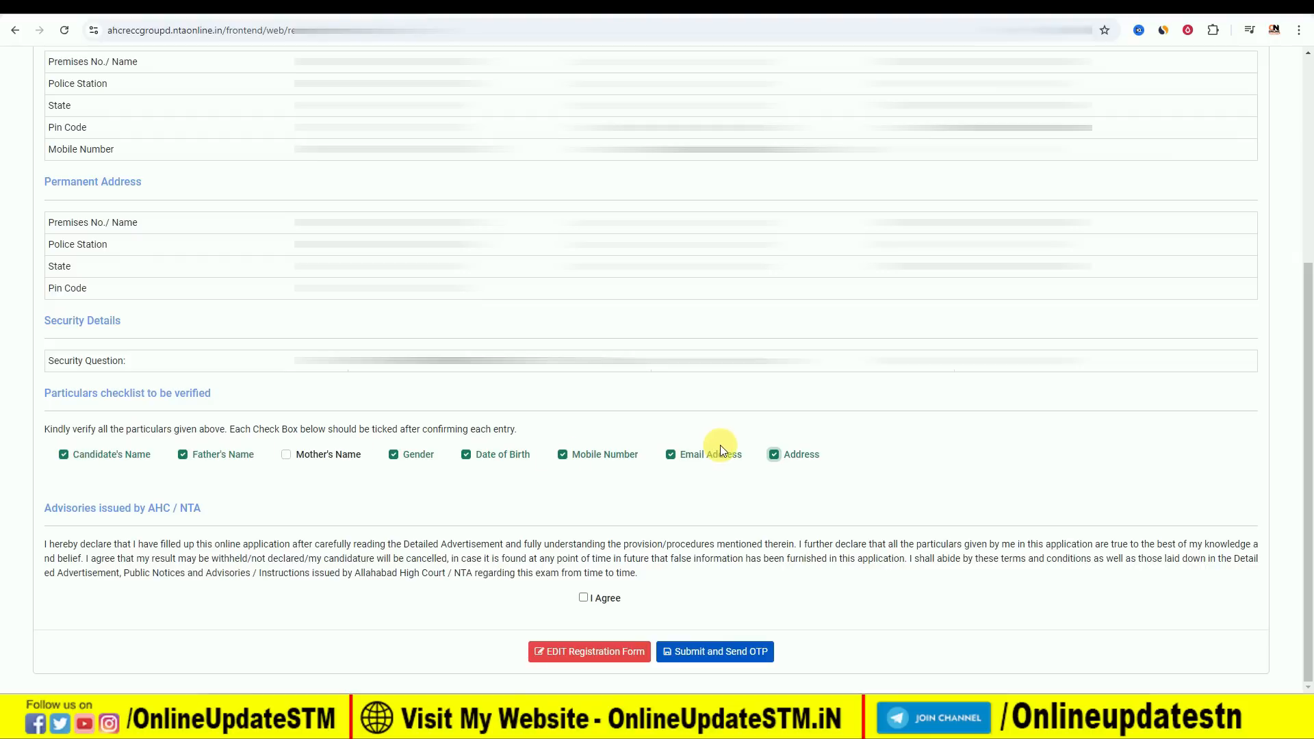
{"action": "left_click", "coordinate": [584, 598]}
{"action": "left_click", "coordinate": [734, 658]}
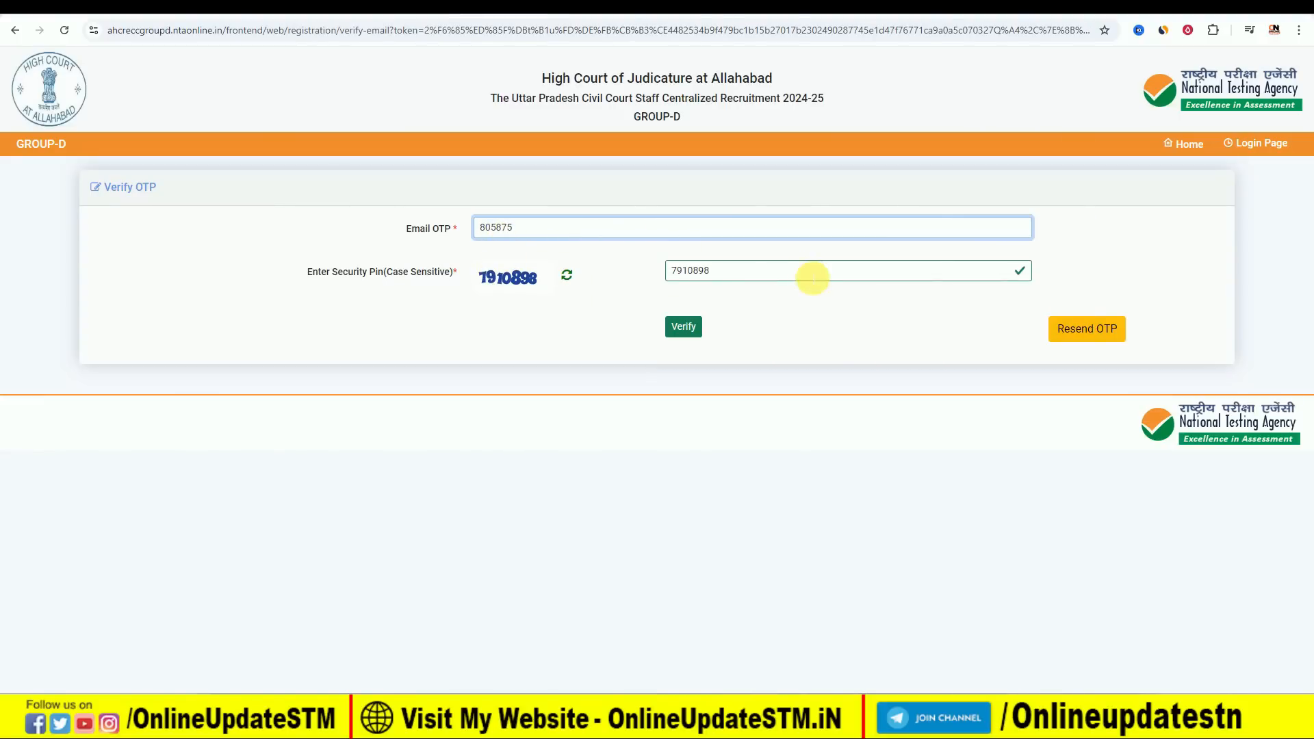
Submit the email OTP for verification and acknowledge the registration confirmation.
{"action": "left_click", "coordinate": [685, 328]}
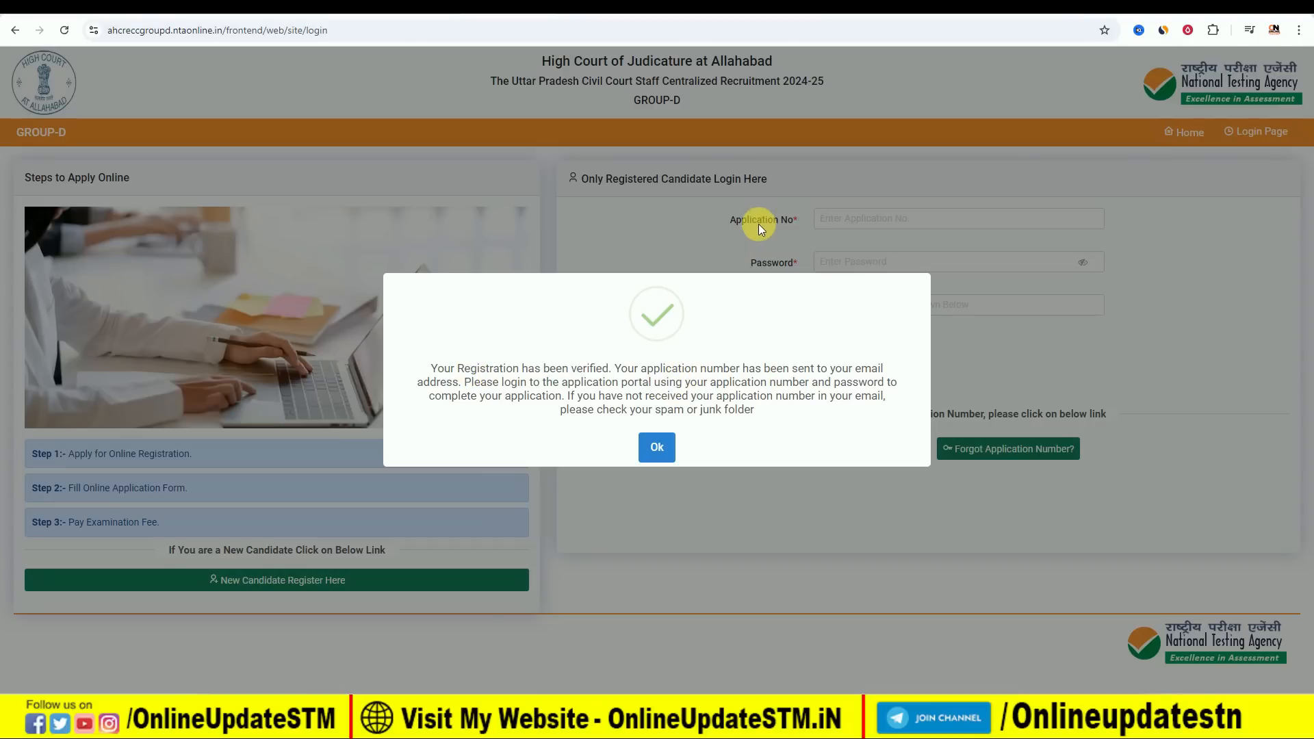
{"action": "left_click", "coordinate": [657, 447]}
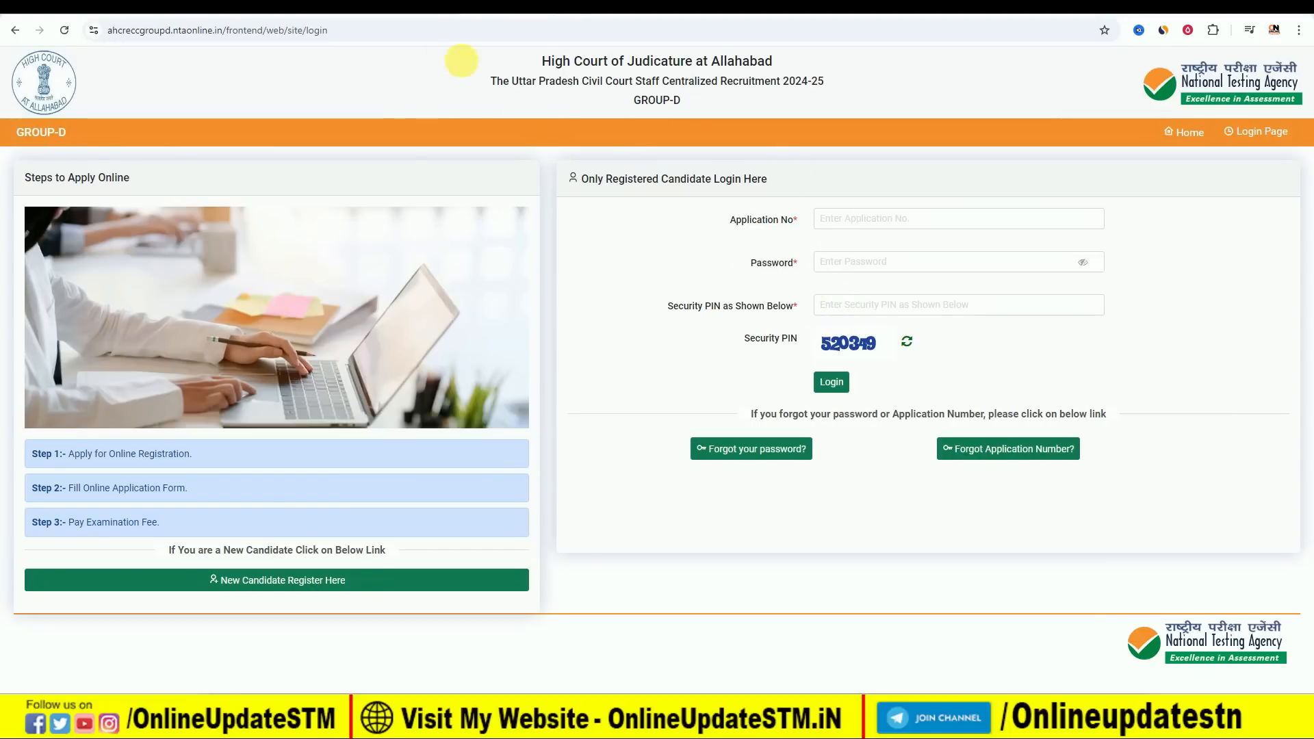
Switch to the Allahabad High Court Vacancy 2024 article to examine its form apply links, and return to the application portal.
{"action": "left_click", "coordinate": [432, 7]}
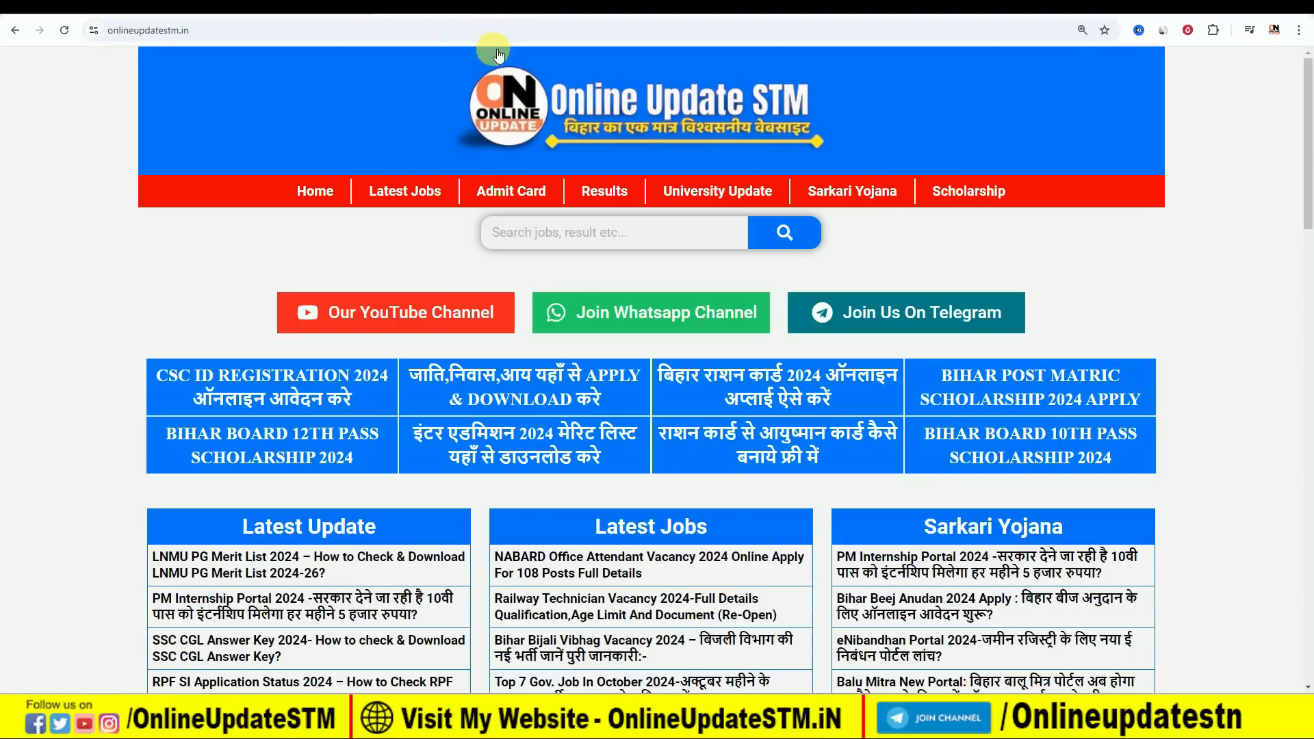
{"action": "left_click", "coordinate": [486, 15]}
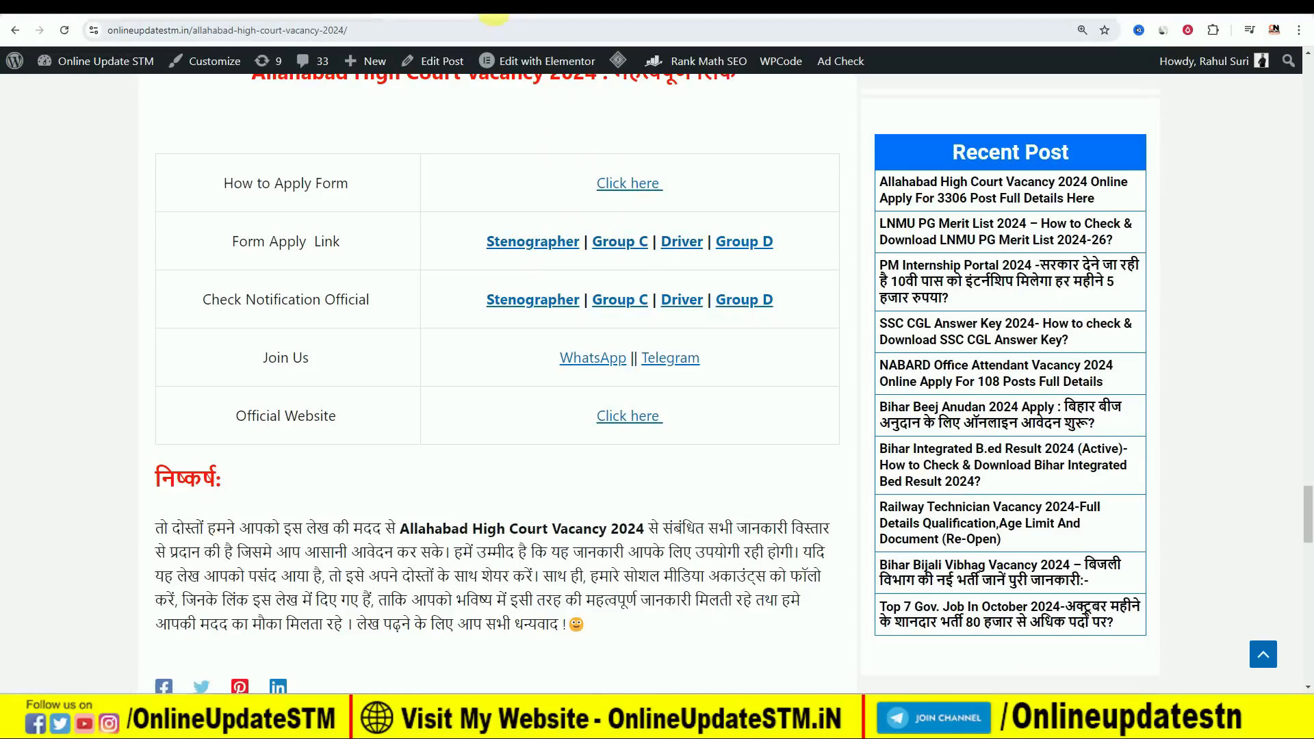
{"action": "left_click", "coordinate": [494, 15]}
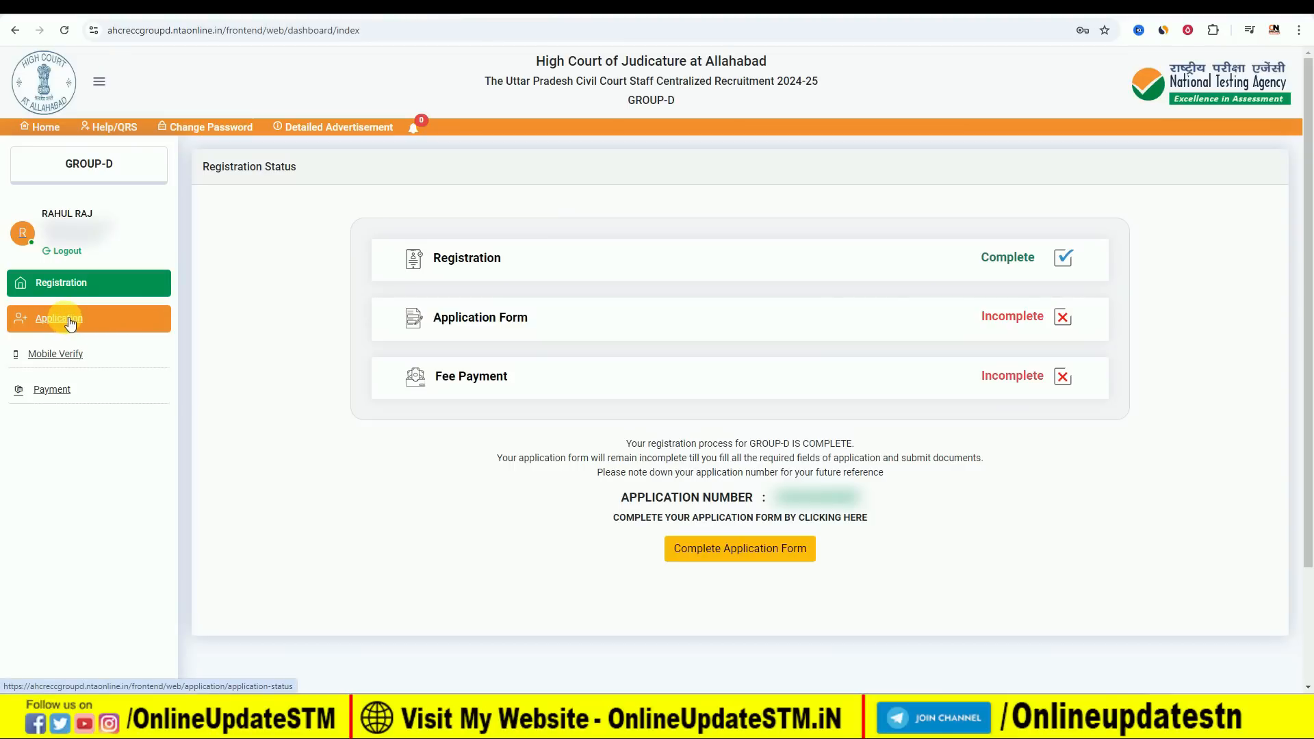
Request an OTP for the candidate's mobile number, enter the mobile OTP to verify the number, and acknowledge the confirmation.
{"action": "left_click", "coordinate": [58, 355]}
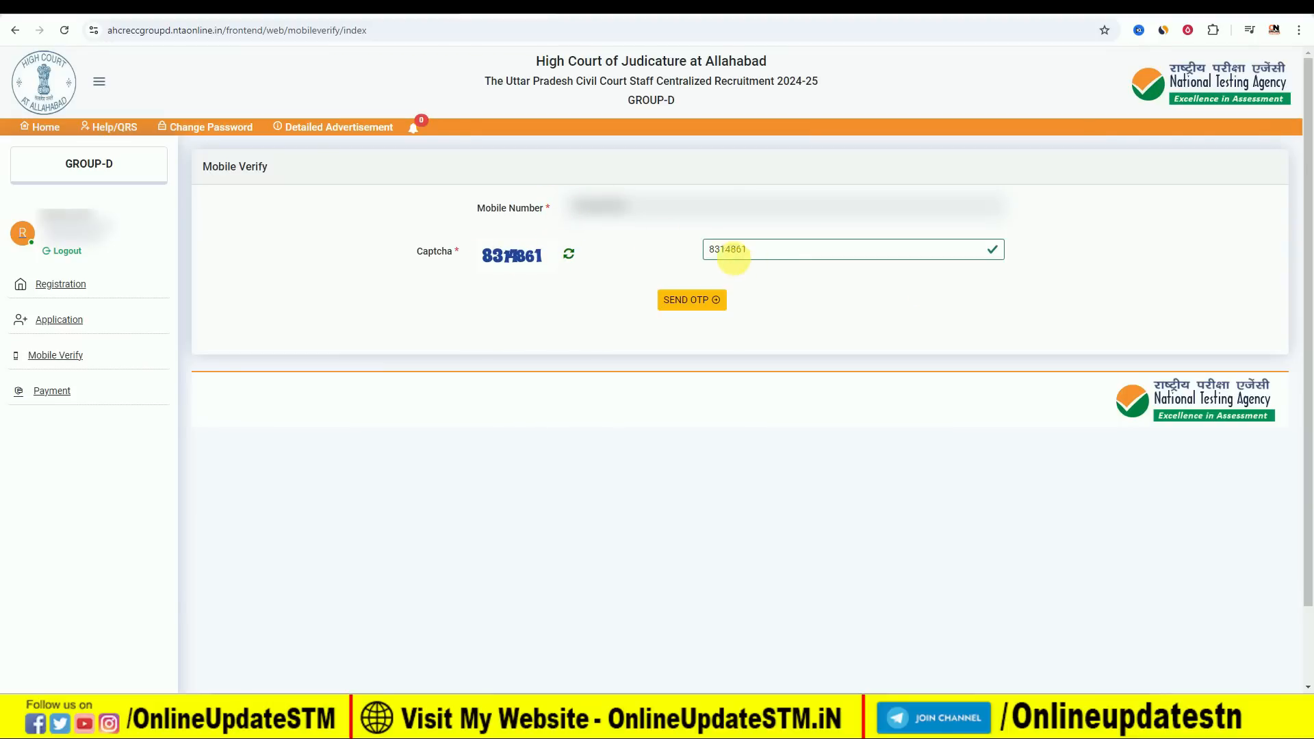
{"action": "left_click", "coordinate": [691, 303]}
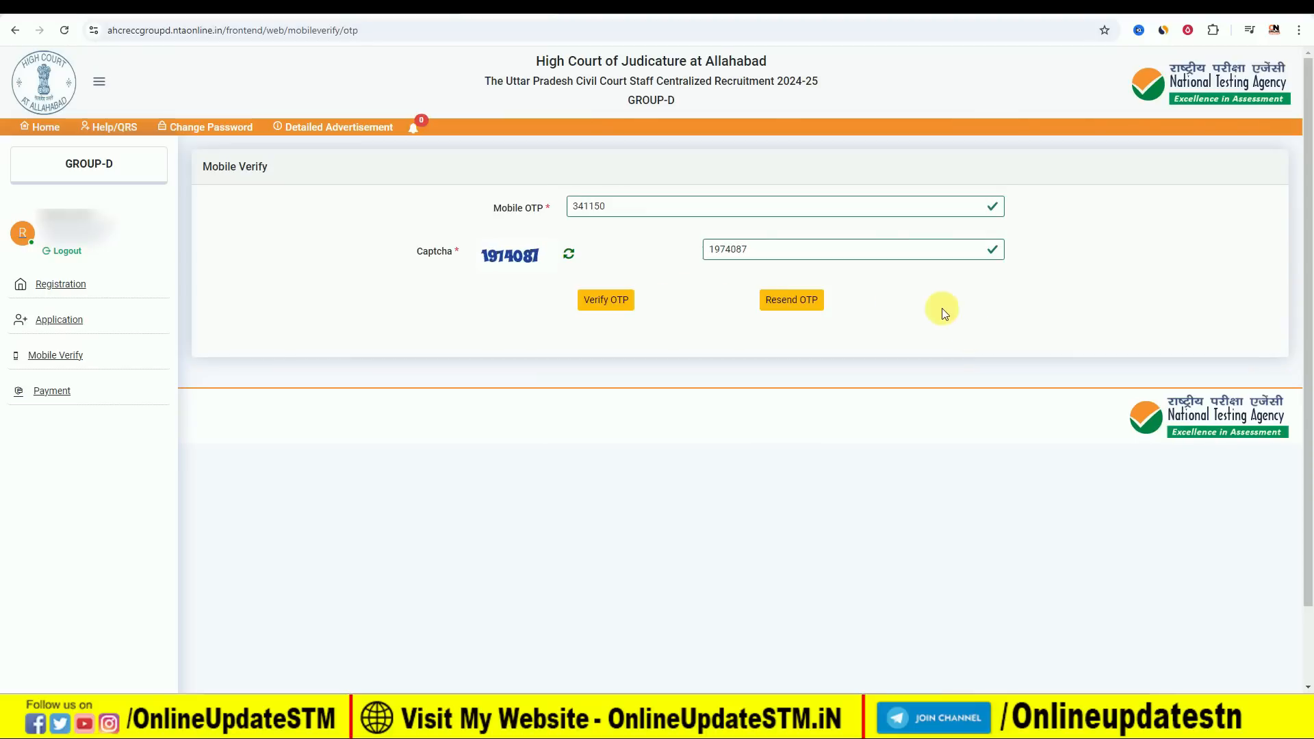
{"action": "left_click", "coordinate": [583, 208]}
{"action": "left_click", "coordinate": [611, 302]}
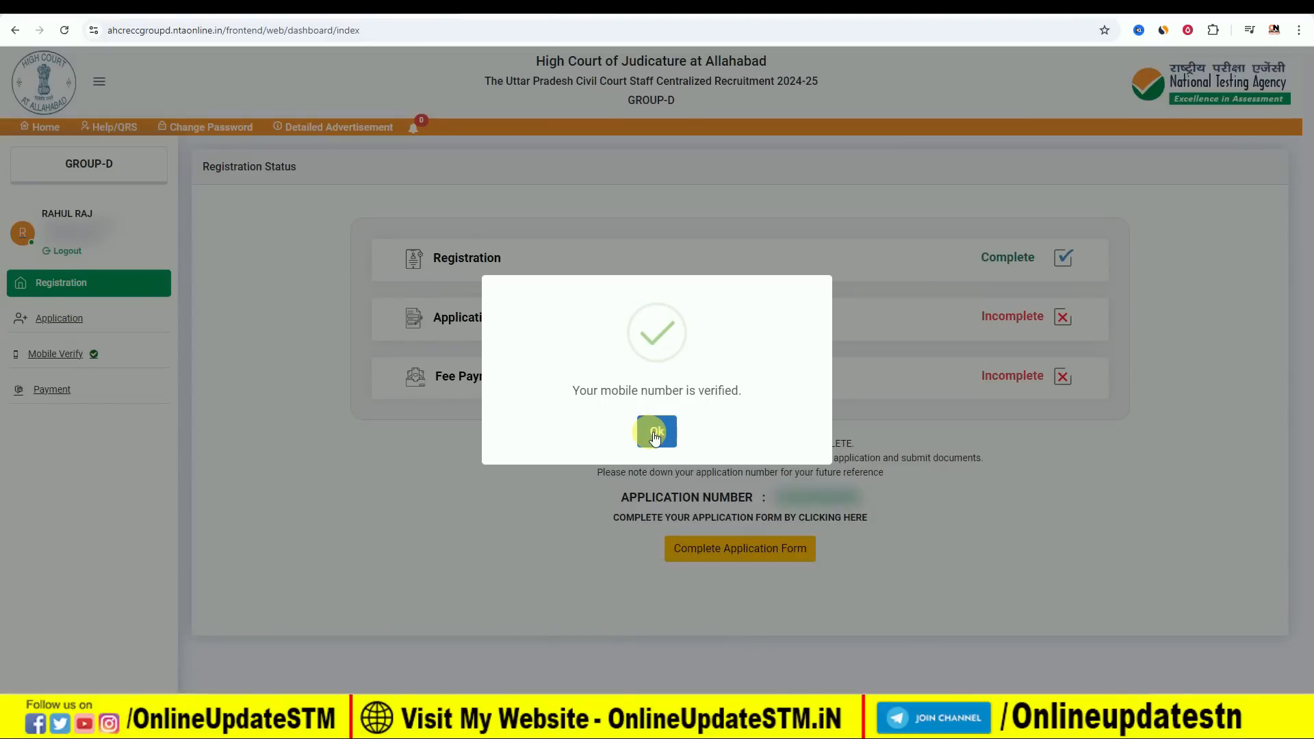
{"action": "left_click", "coordinate": [652, 431]}
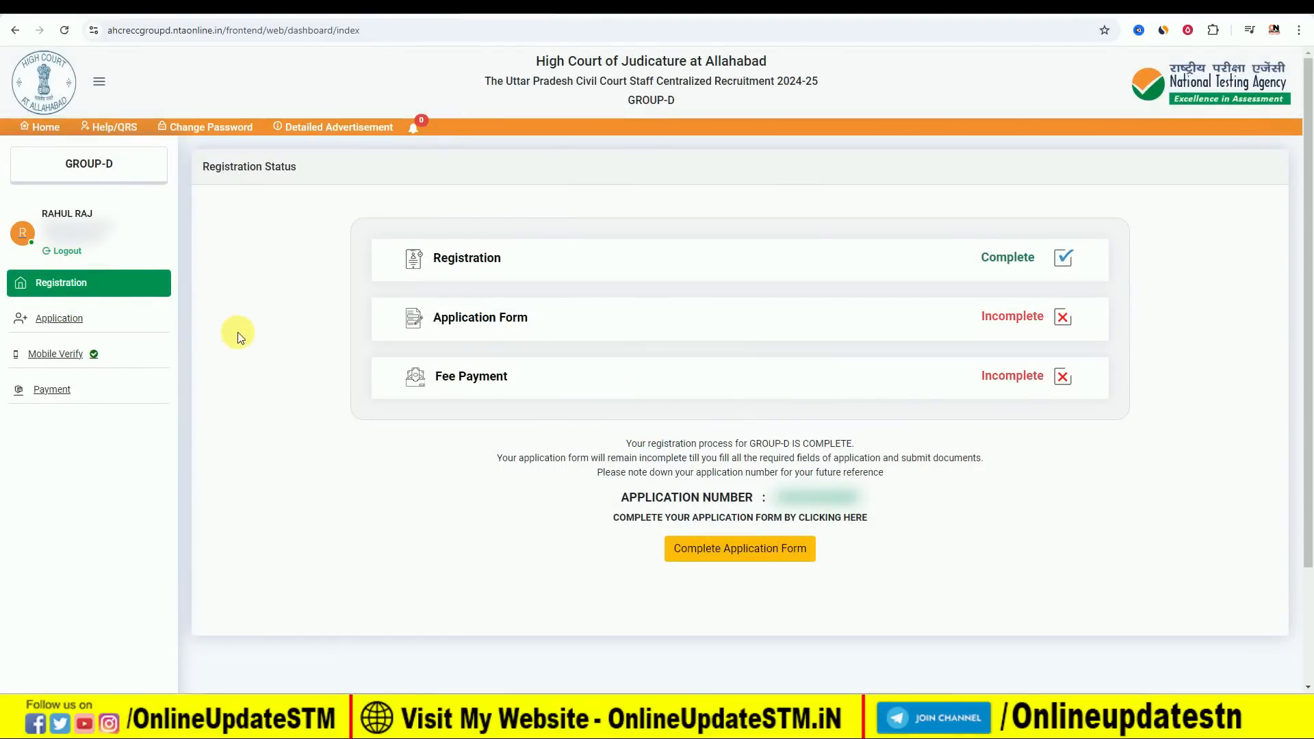
Open the application's personal details form and answer YES to permanent residence with domicile of Uttar Pradesh.
{"action": "left_click", "coordinate": [78, 322]}
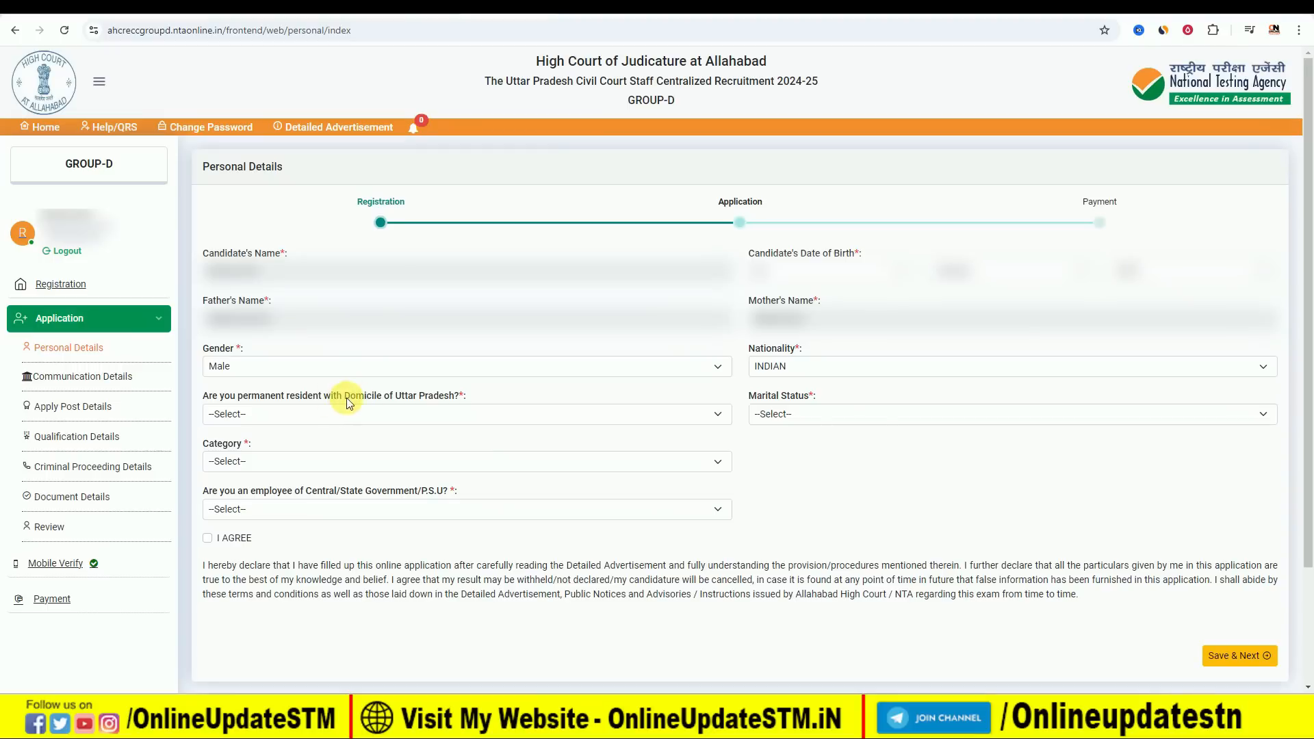
{"action": "left_click", "coordinate": [327, 414]}
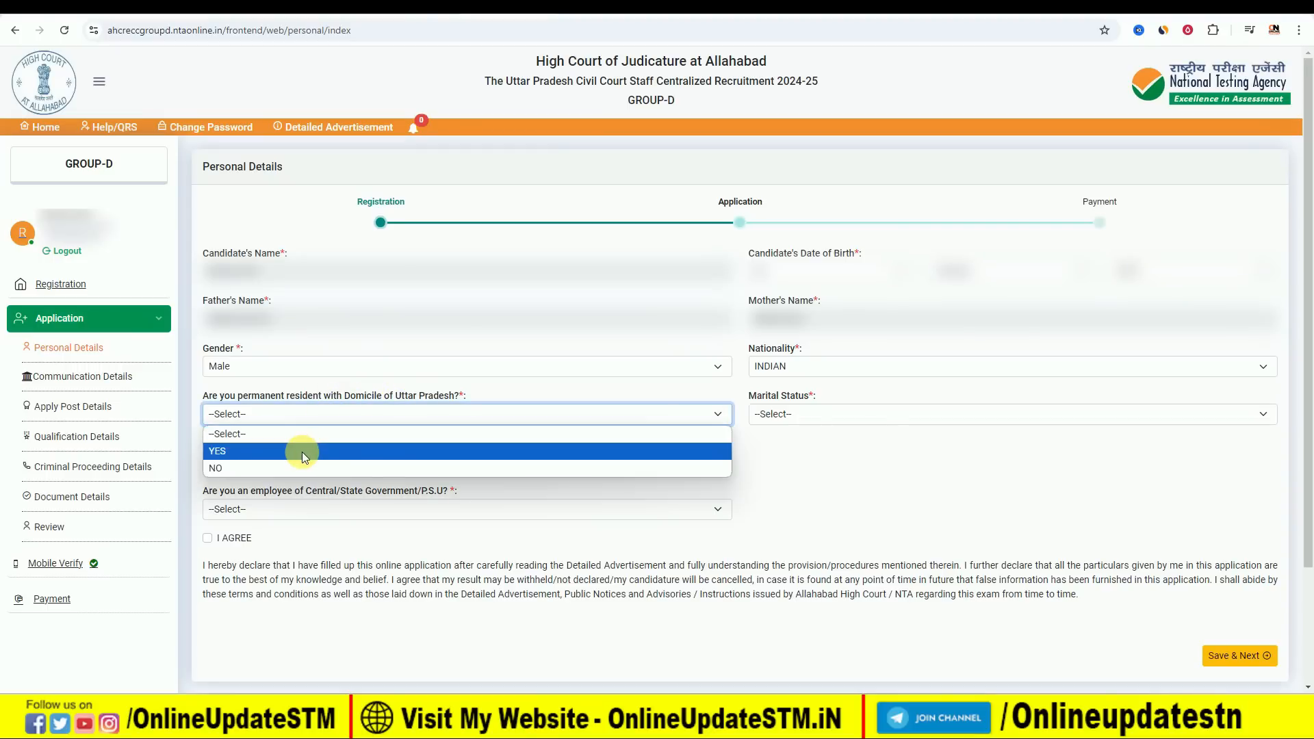
{"action": "left_click", "coordinate": [301, 449]}
Try NO as the Uttar Pradesh domicile answer, acknowledge the notice, and set the answer back to YES.
{"action": "left_click", "coordinate": [312, 415]}
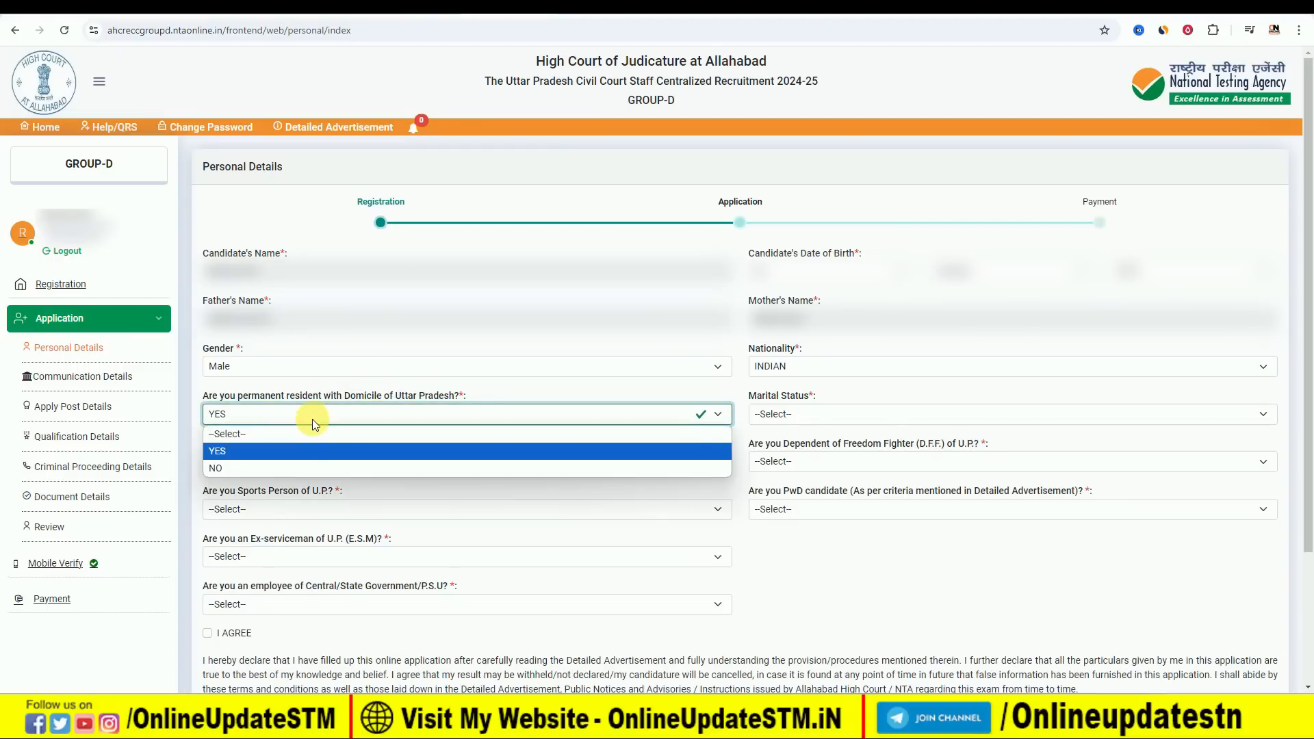
{"action": "left_click", "coordinate": [288, 464]}
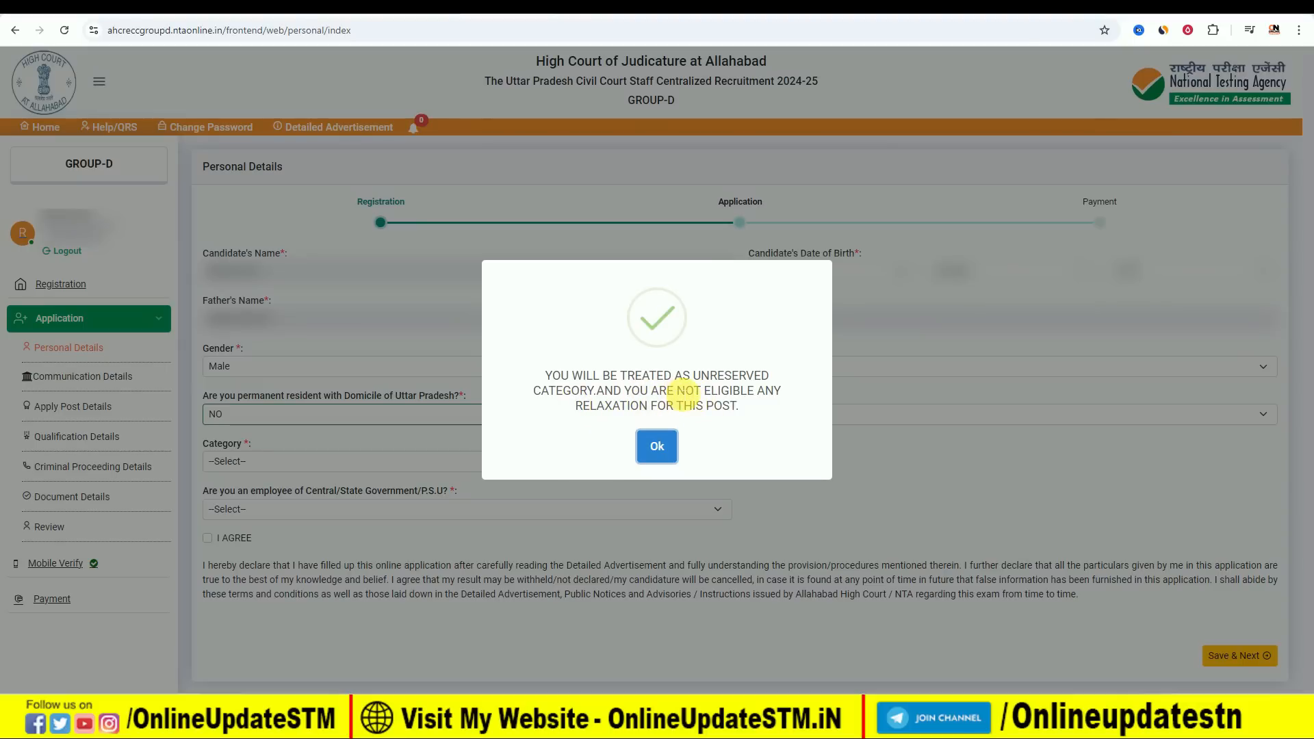
{"action": "left_click", "coordinate": [669, 445]}
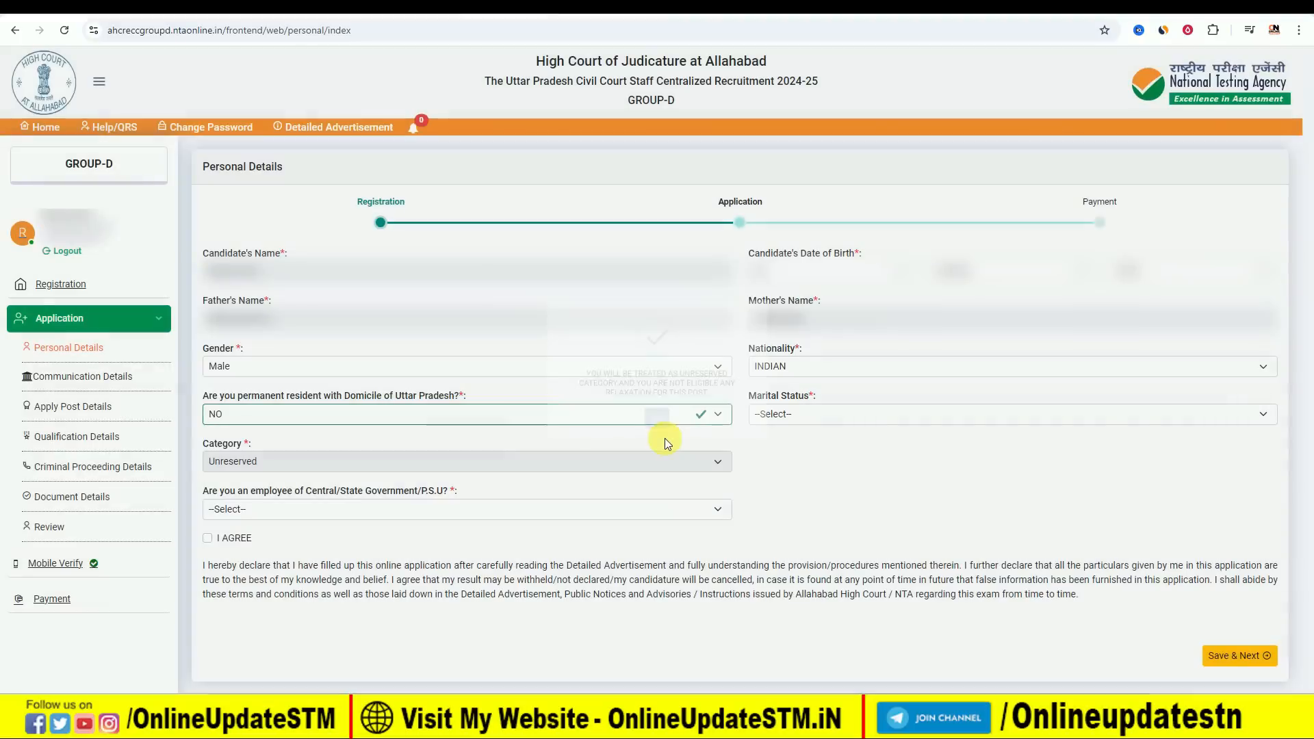
{"action": "left_click", "coordinate": [445, 417]}
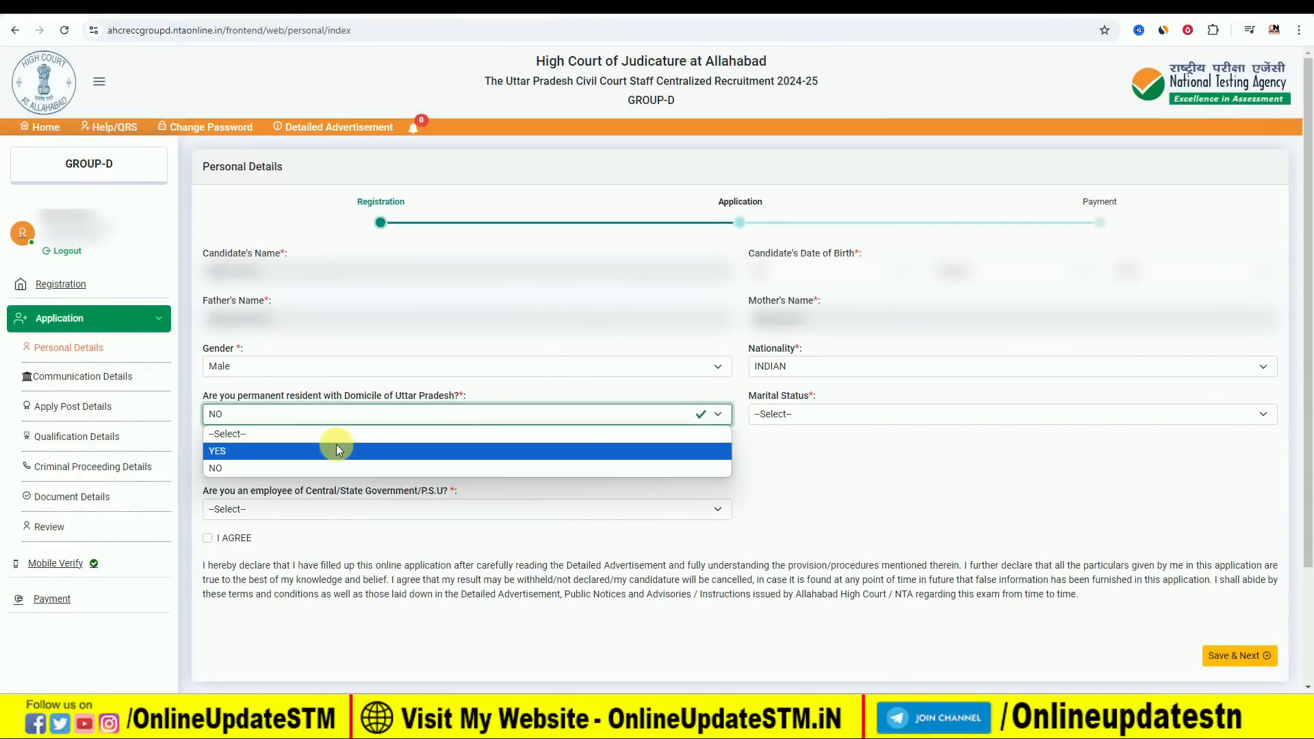
{"action": "left_click", "coordinate": [270, 452]}
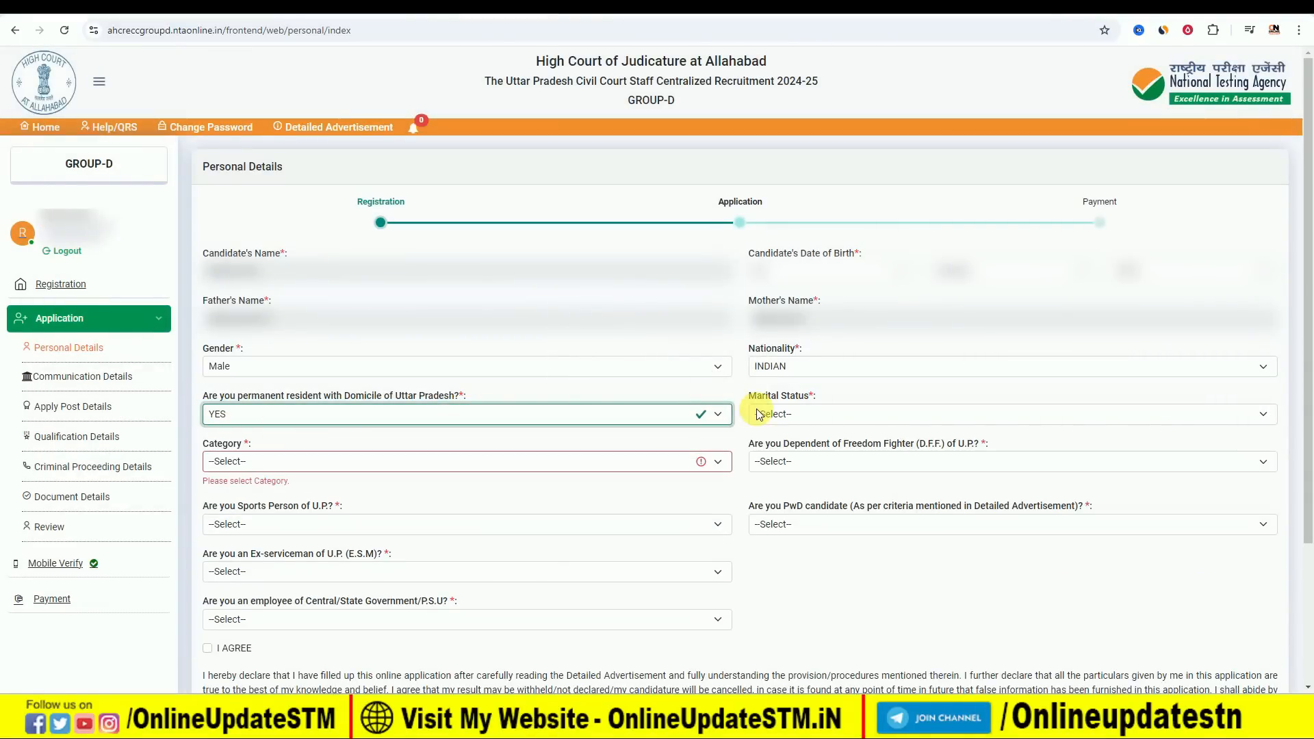
Examine the category options, try the domicile answer NO once more, and restore it to YES.
{"action": "left_click", "coordinate": [272, 460]}
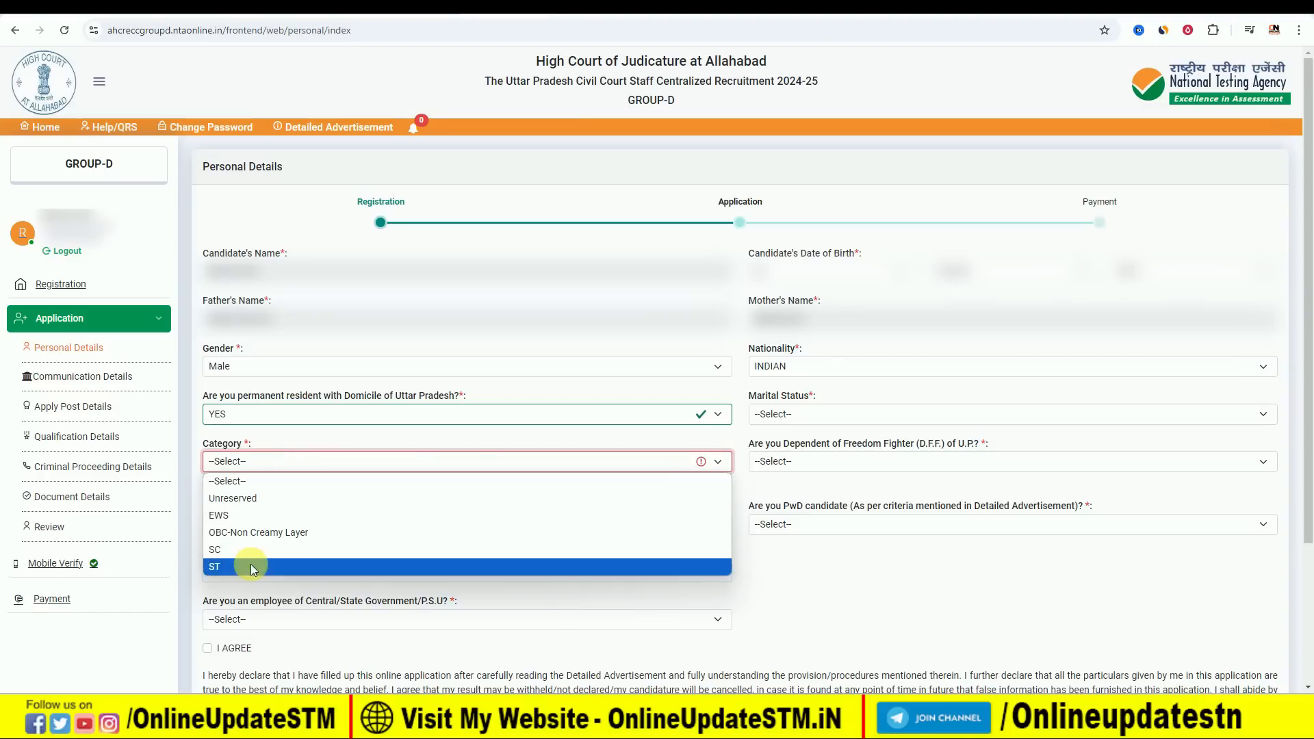
{"action": "left_click", "coordinate": [293, 416]}
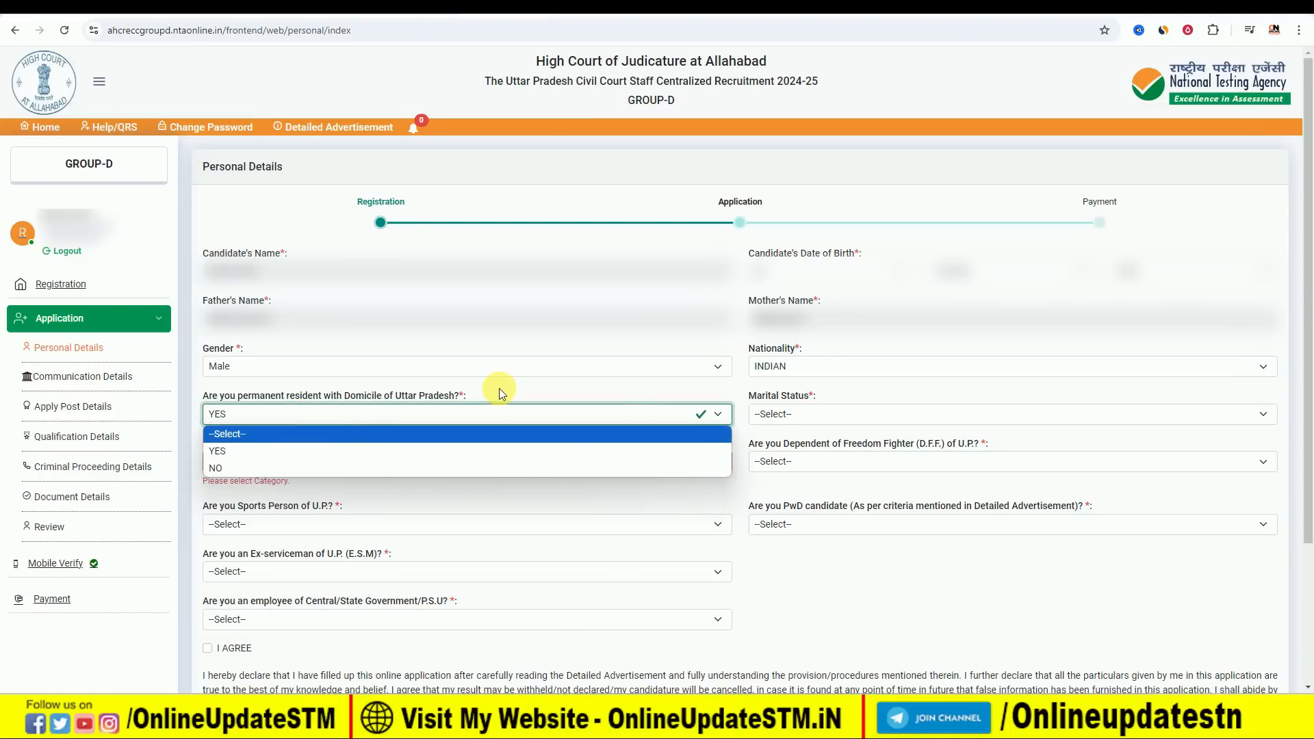
{"action": "left_click", "coordinate": [288, 469]}
{"action": "left_click", "coordinate": [655, 452]}
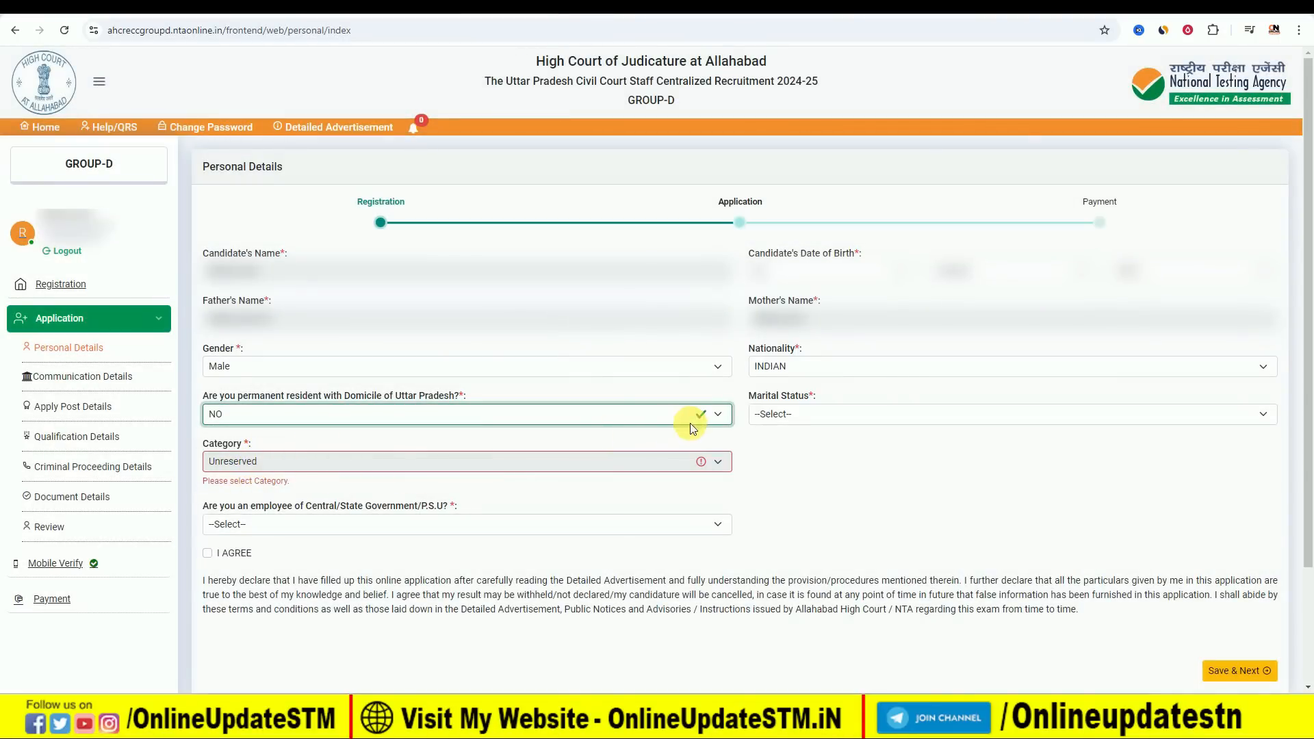
{"action": "left_click", "coordinate": [574, 420]}
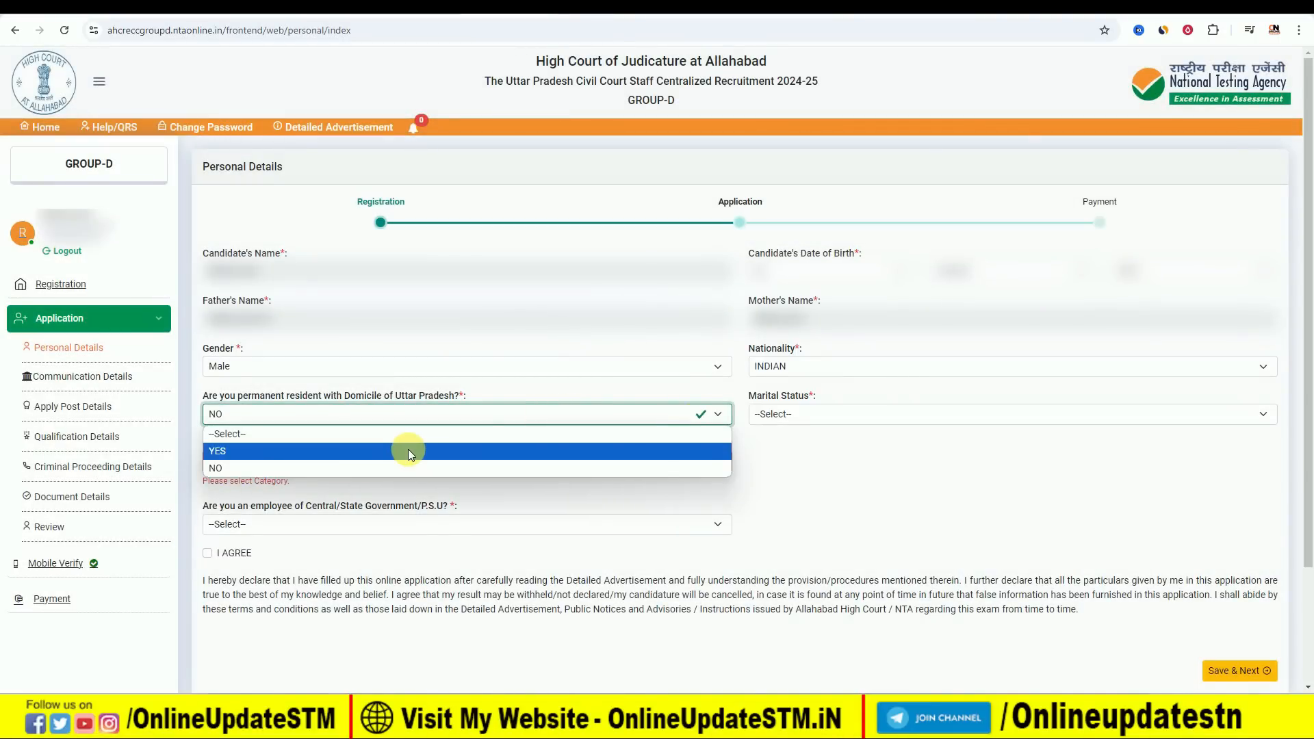
{"action": "left_click", "coordinate": [408, 449]}
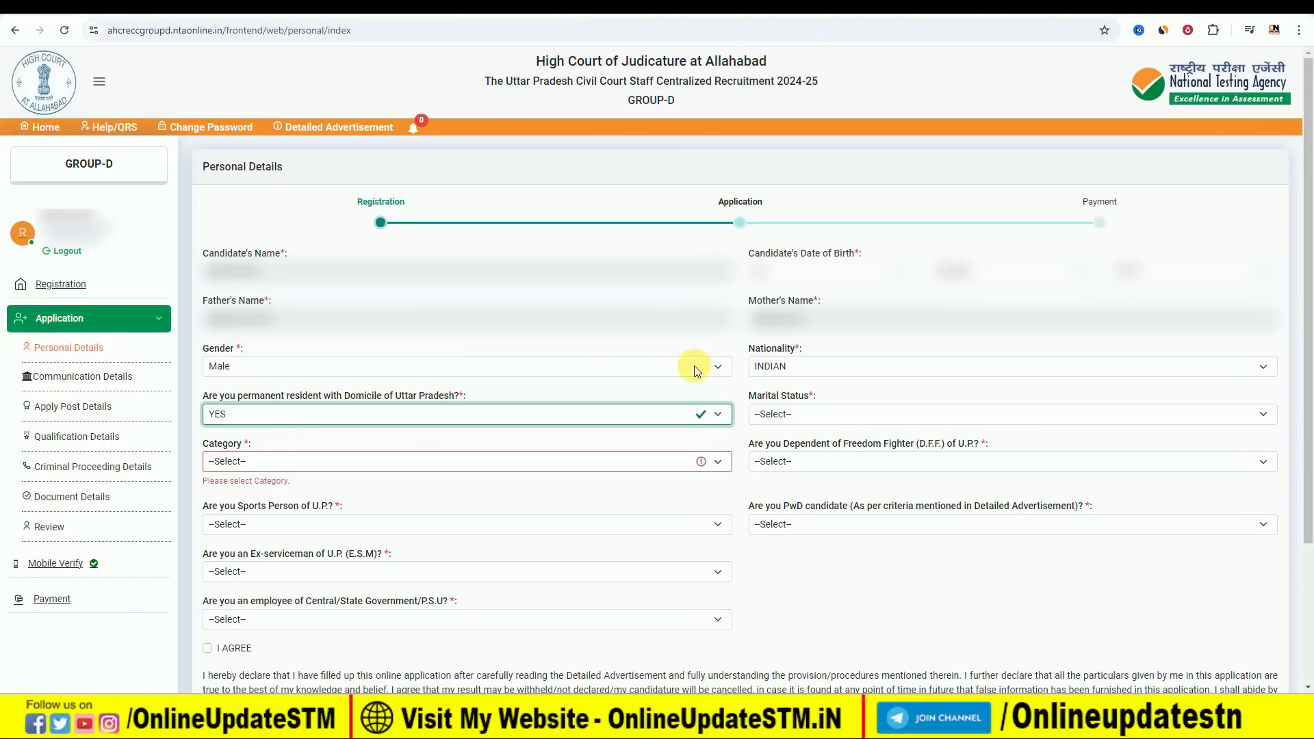
Set the marital status to Unmarried and the category to SC.
{"action": "left_click", "coordinate": [792, 414]}
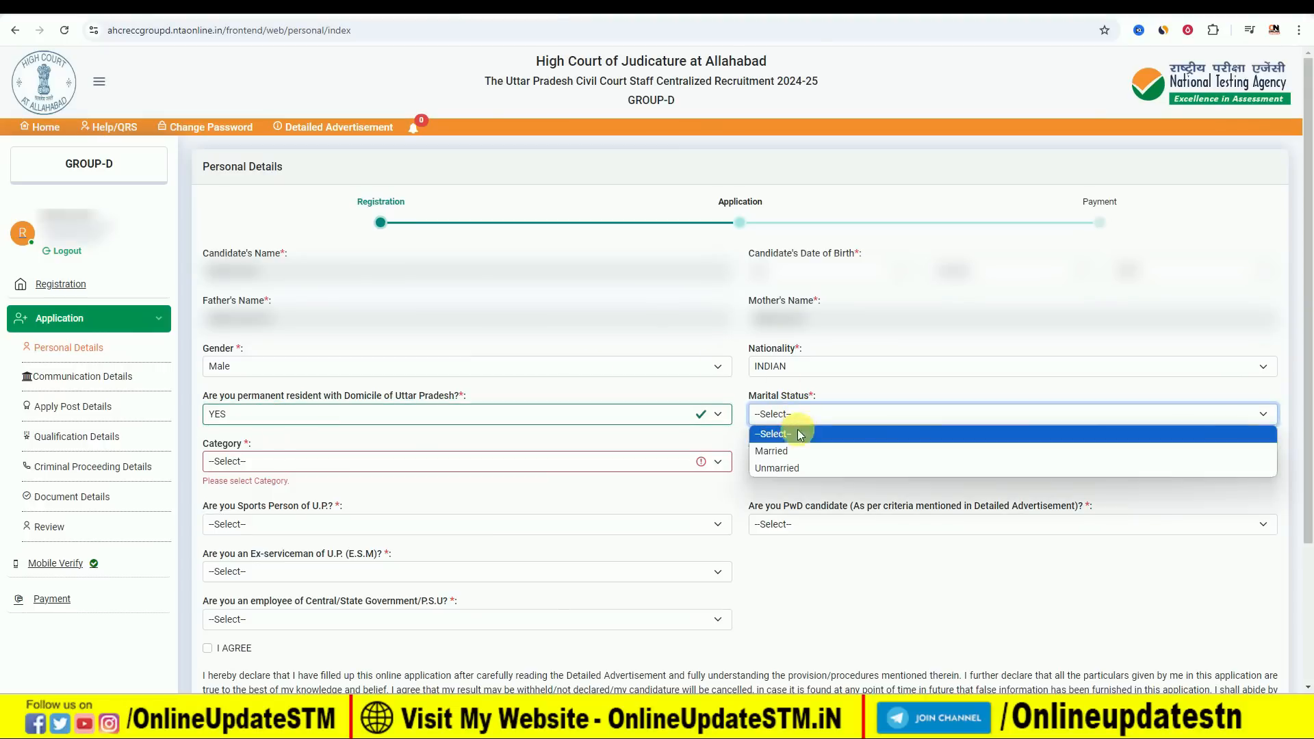
{"action": "left_click", "coordinate": [794, 466]}
{"action": "left_click", "coordinate": [281, 465]}
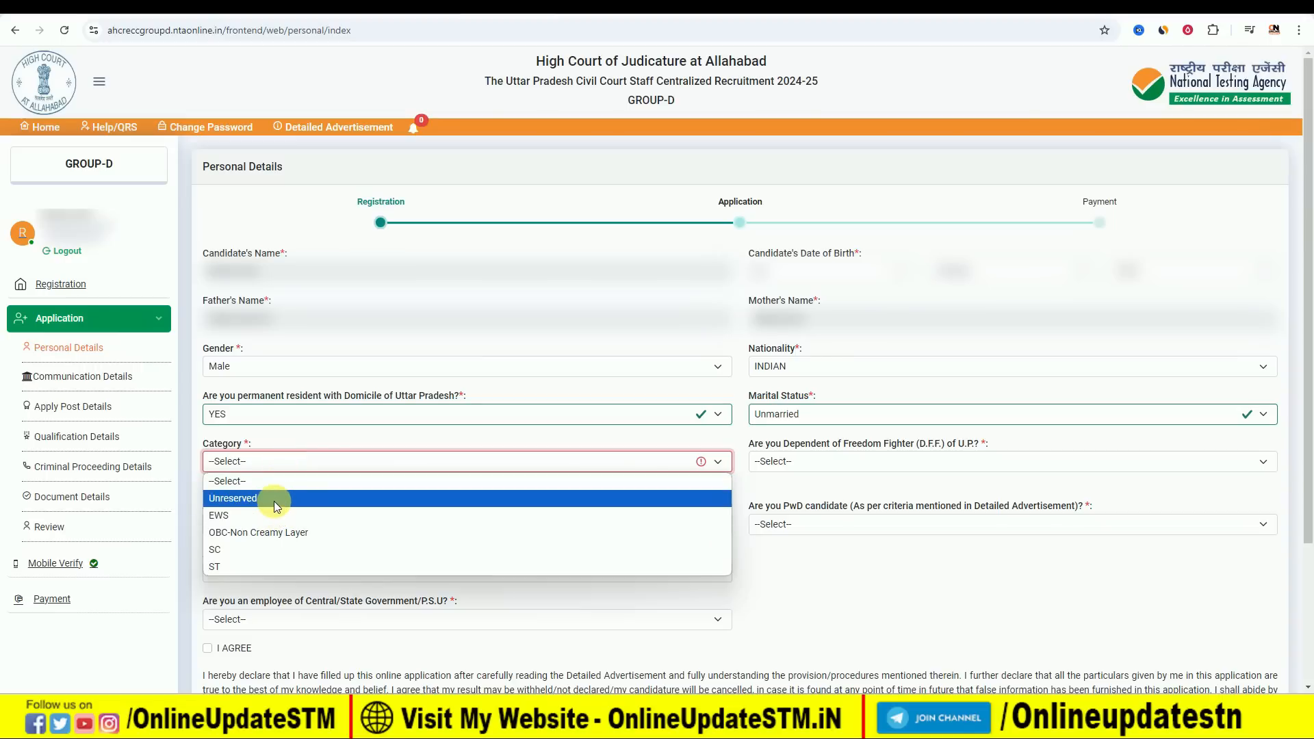
{"action": "left_click", "coordinate": [273, 536]}
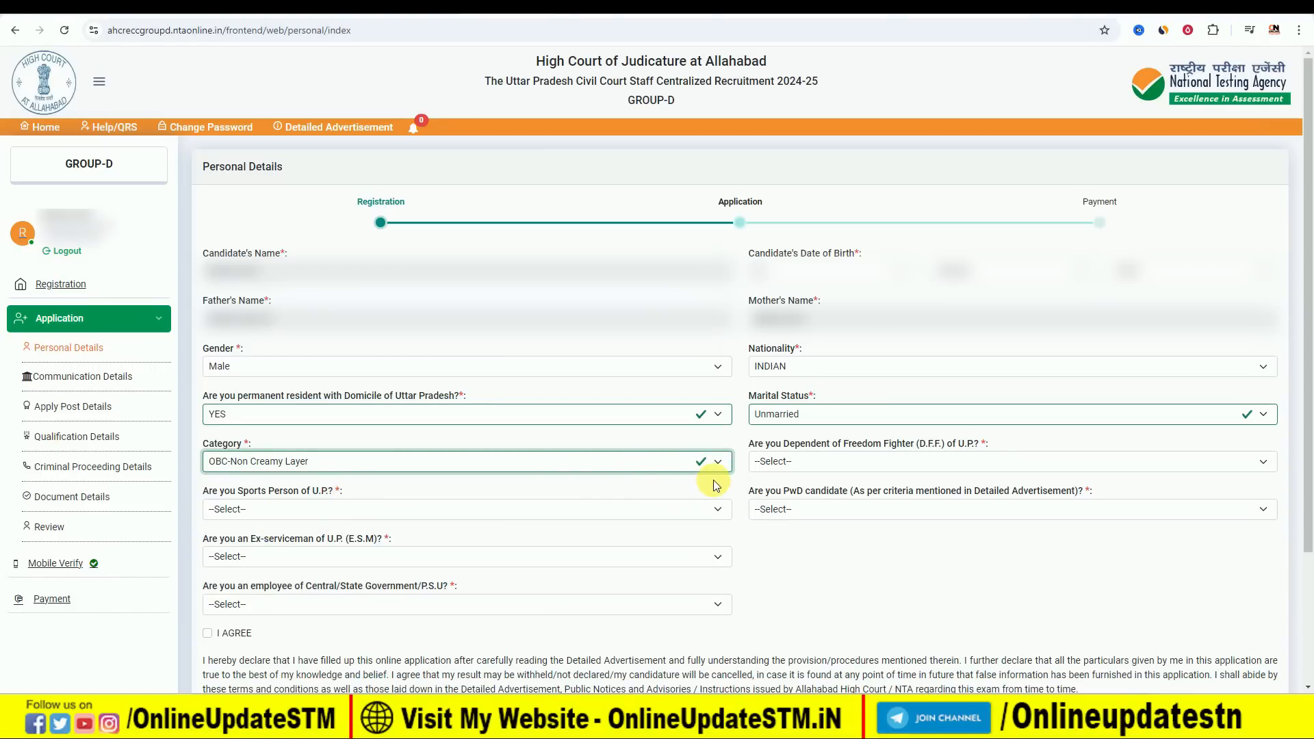
{"action": "key", "text": "Down"}
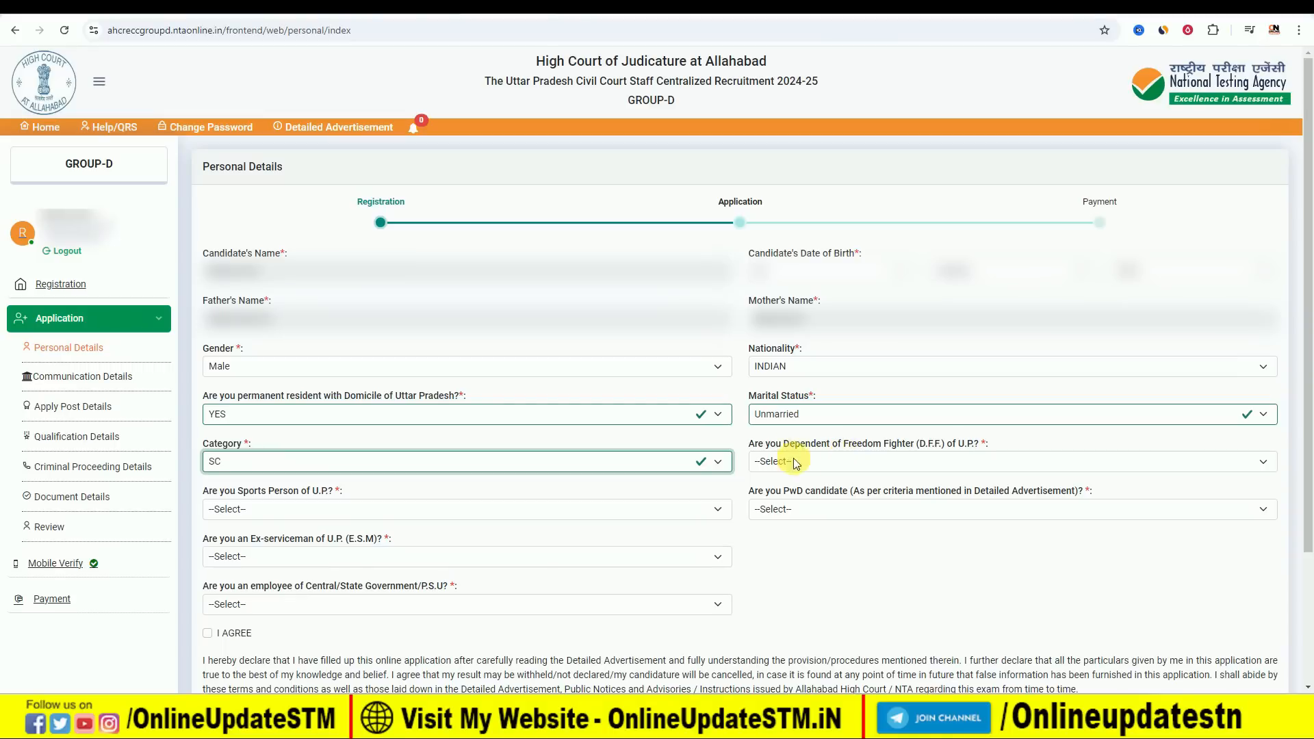
Answer NO to the dependent of freedom fighter, sports person of U.P. and PwD candidate questions.
{"action": "left_click", "coordinate": [821, 463]}
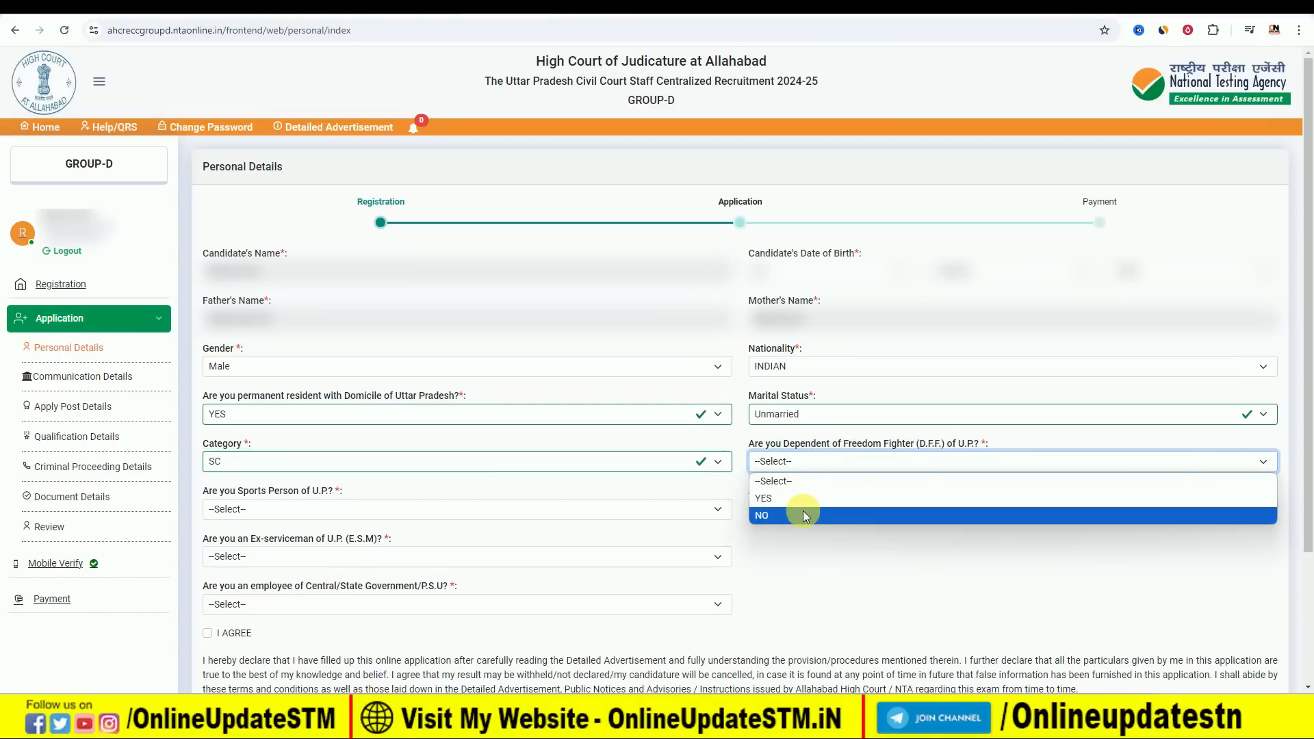
{"action": "left_click", "coordinate": [800, 515]}
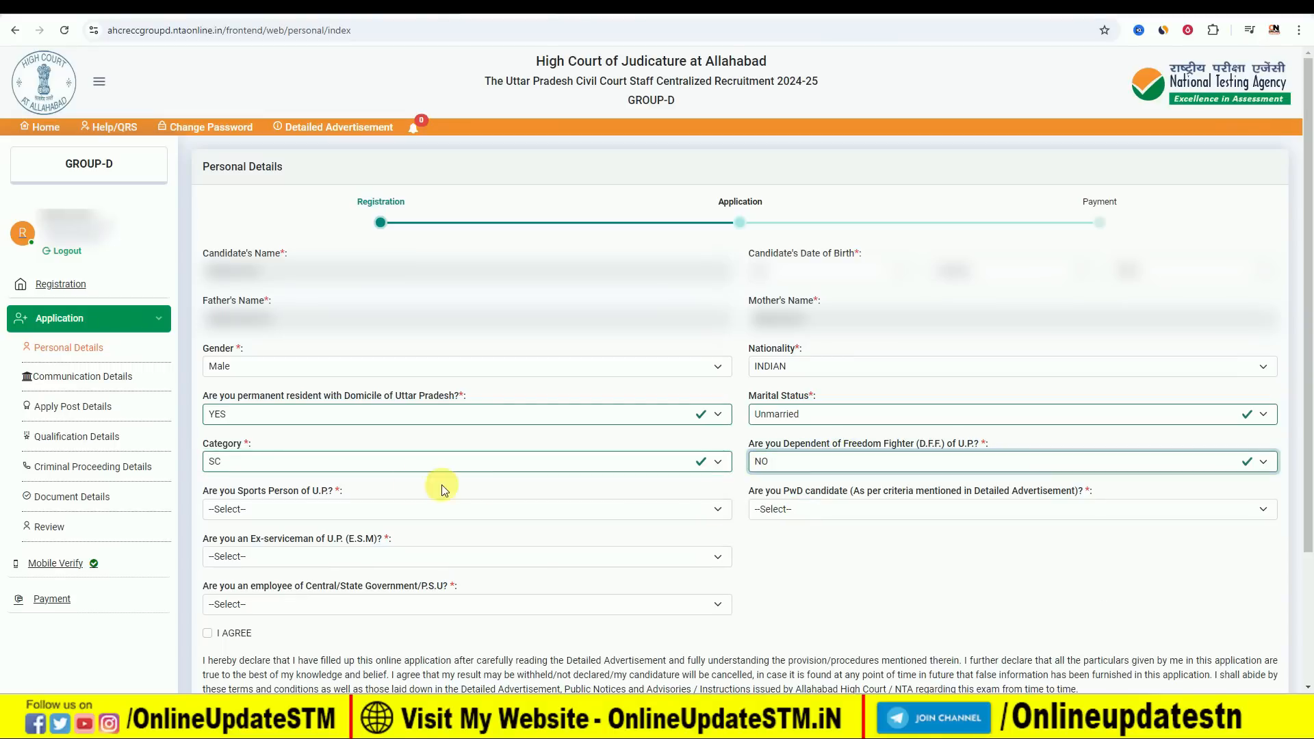
{"action": "left_click", "coordinate": [295, 512]}
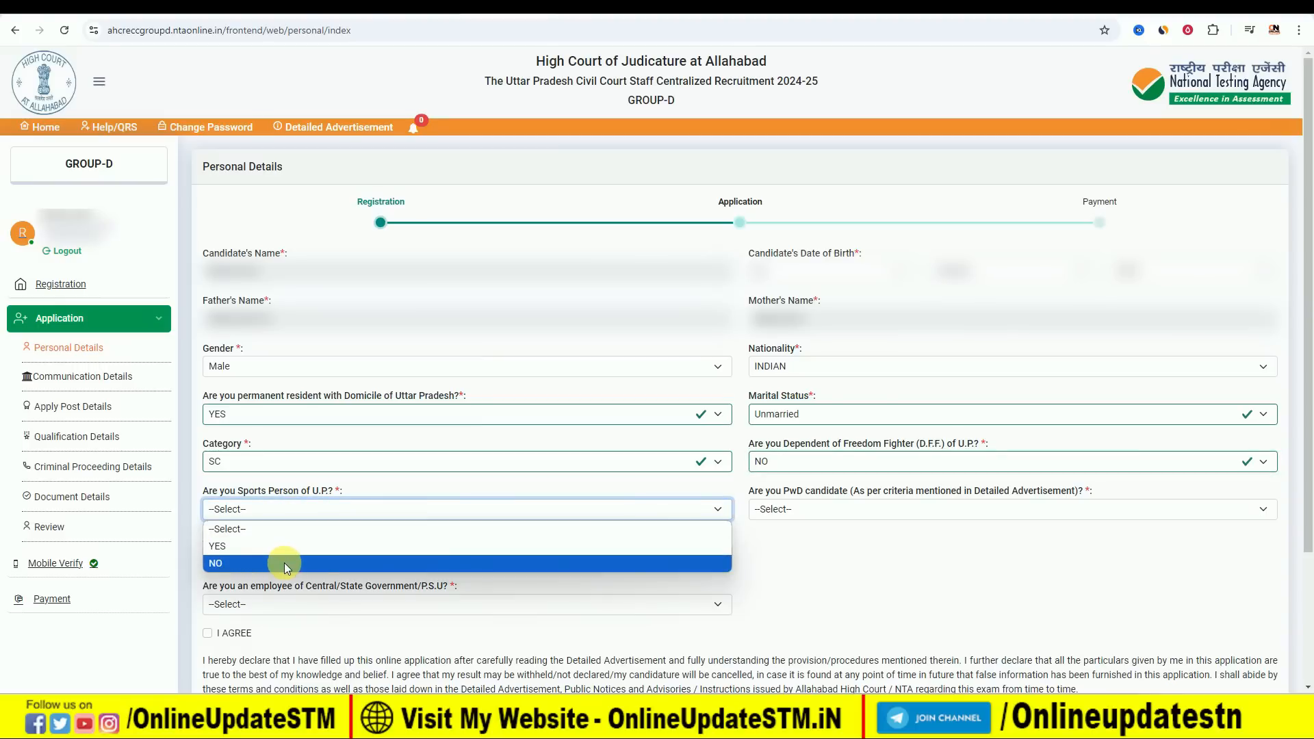
{"action": "left_click", "coordinate": [285, 564]}
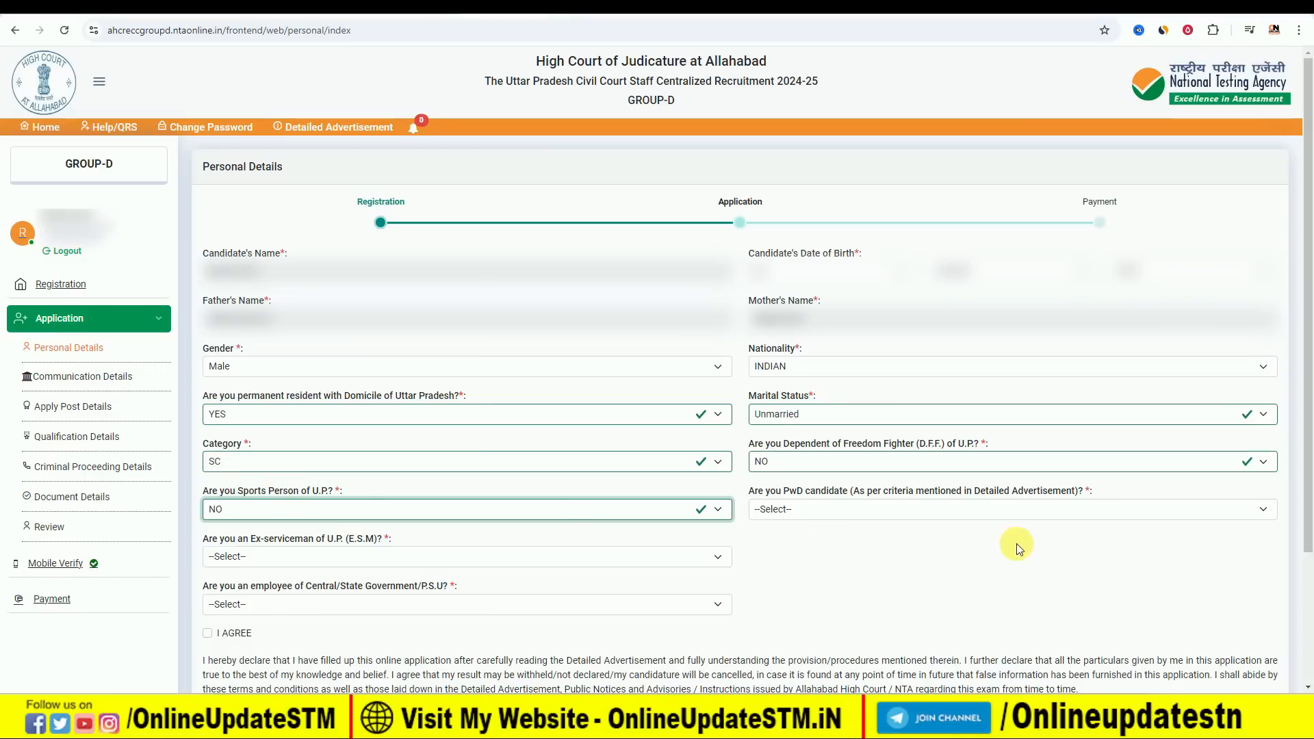
{"action": "left_click", "coordinate": [929, 515]}
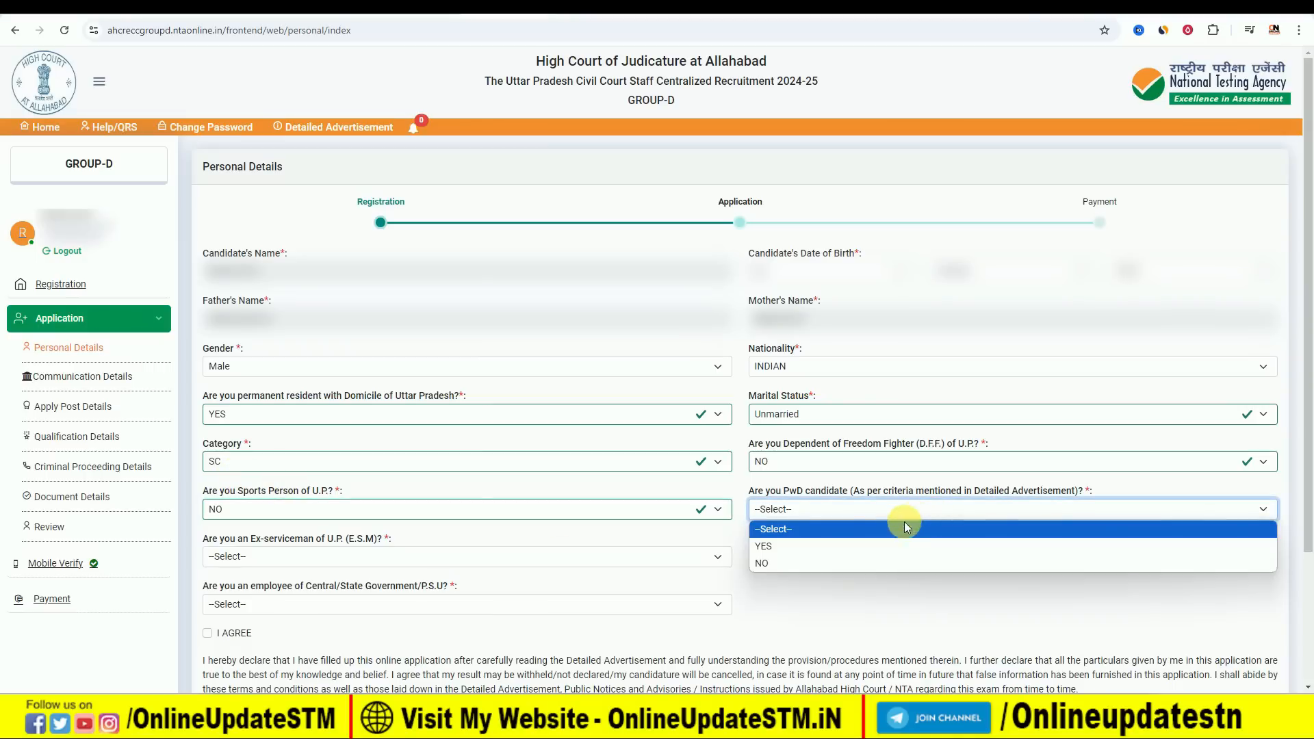
{"action": "left_click", "coordinate": [848, 561]}
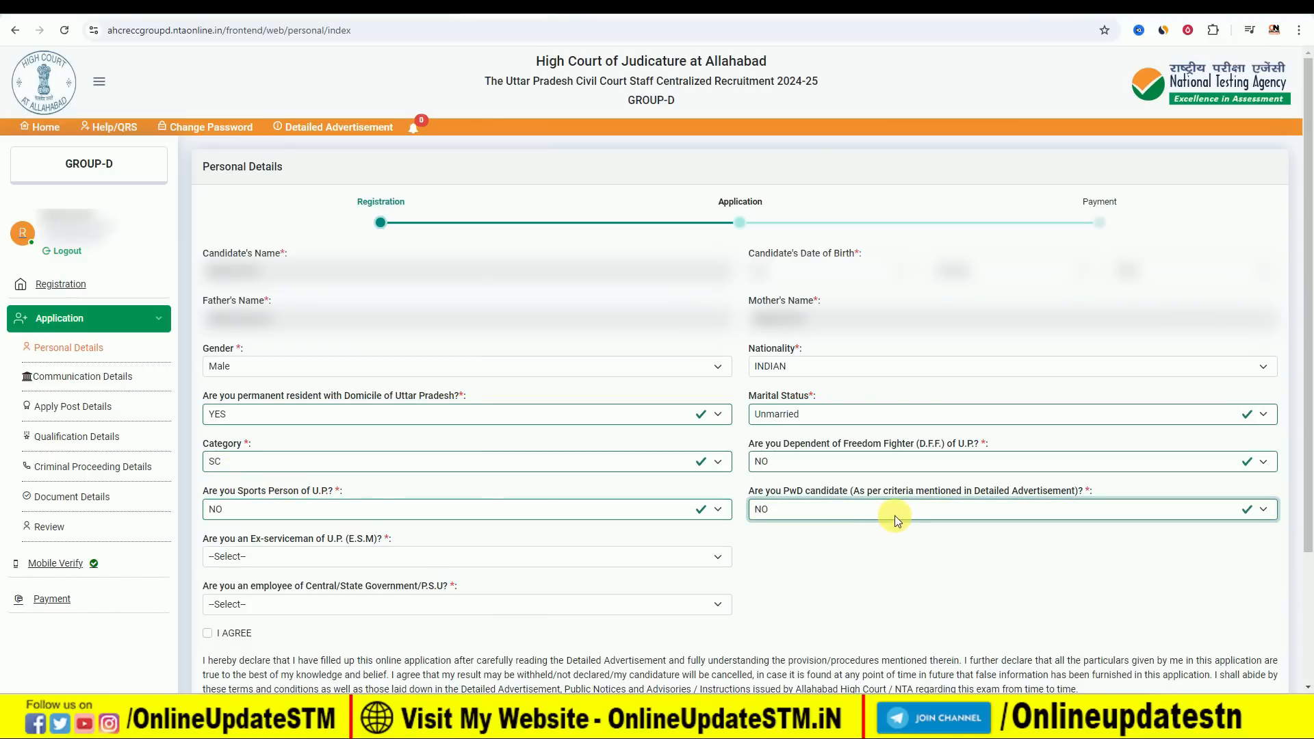
Answer NO to the ex-serviceman and government employee questions, and agree to the declaration.
{"action": "left_click", "coordinate": [256, 558]}
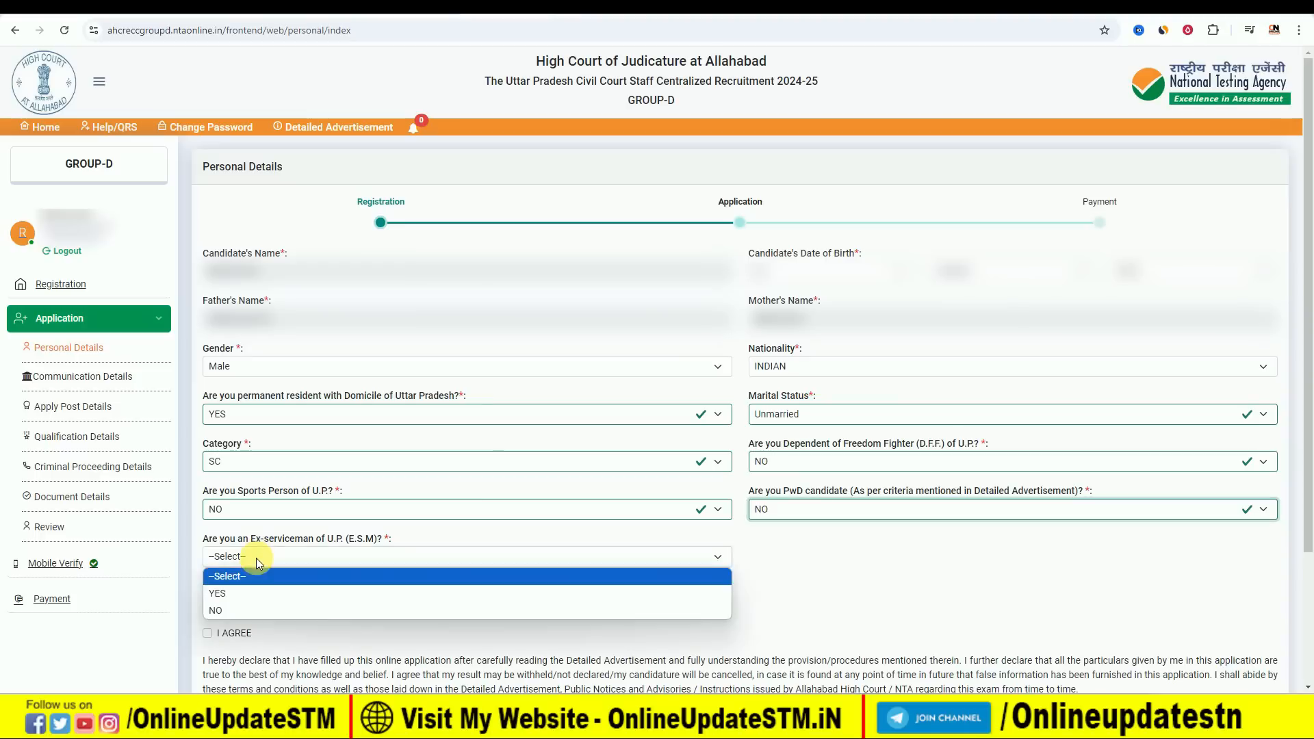
{"action": "left_click", "coordinate": [248, 609]}
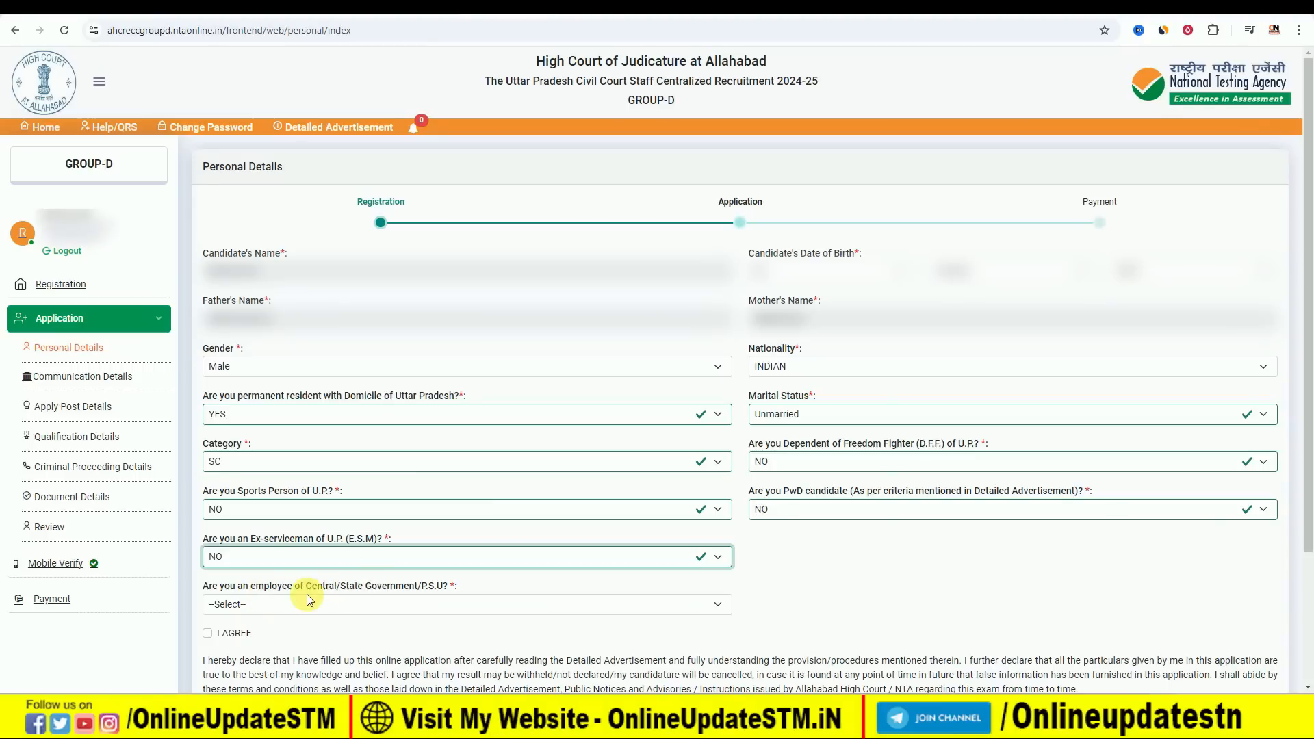
{"action": "left_click", "coordinate": [285, 613]}
{"action": "left_click", "coordinate": [269, 653]}
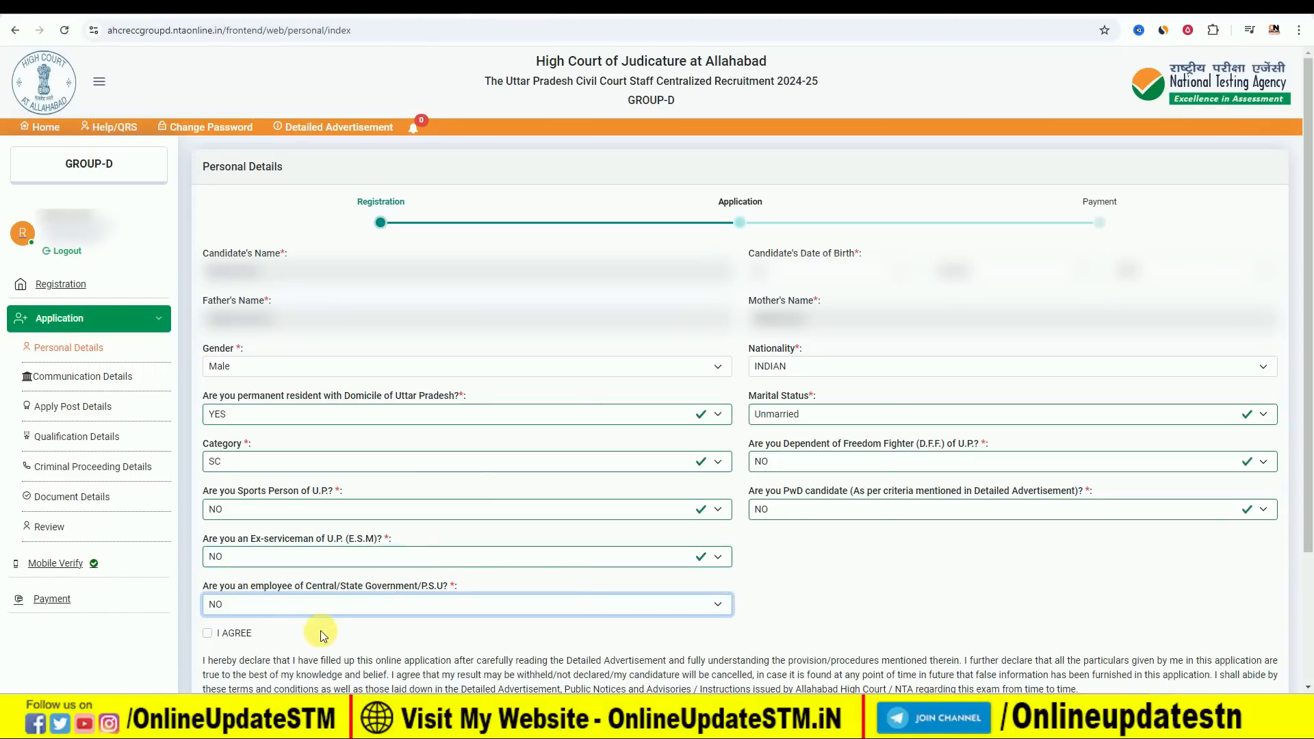
{"action": "left_click", "coordinate": [208, 633]}
{"action": "scroll", "coordinate": [624, 618], "scroll_direction": "down", "scroll_amount": 3}
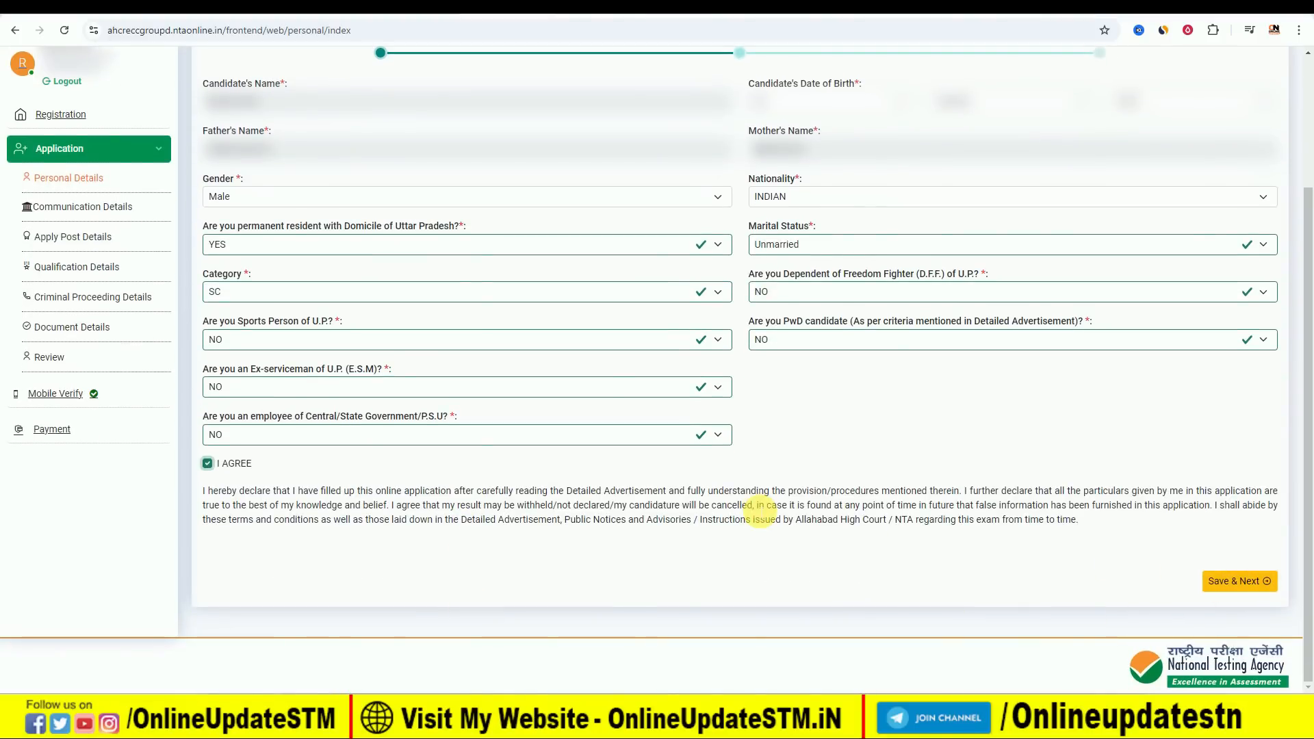
Change the Uttar Pradesh domicile answer to NO and save the personal details.
{"action": "left_click", "coordinate": [281, 244]}
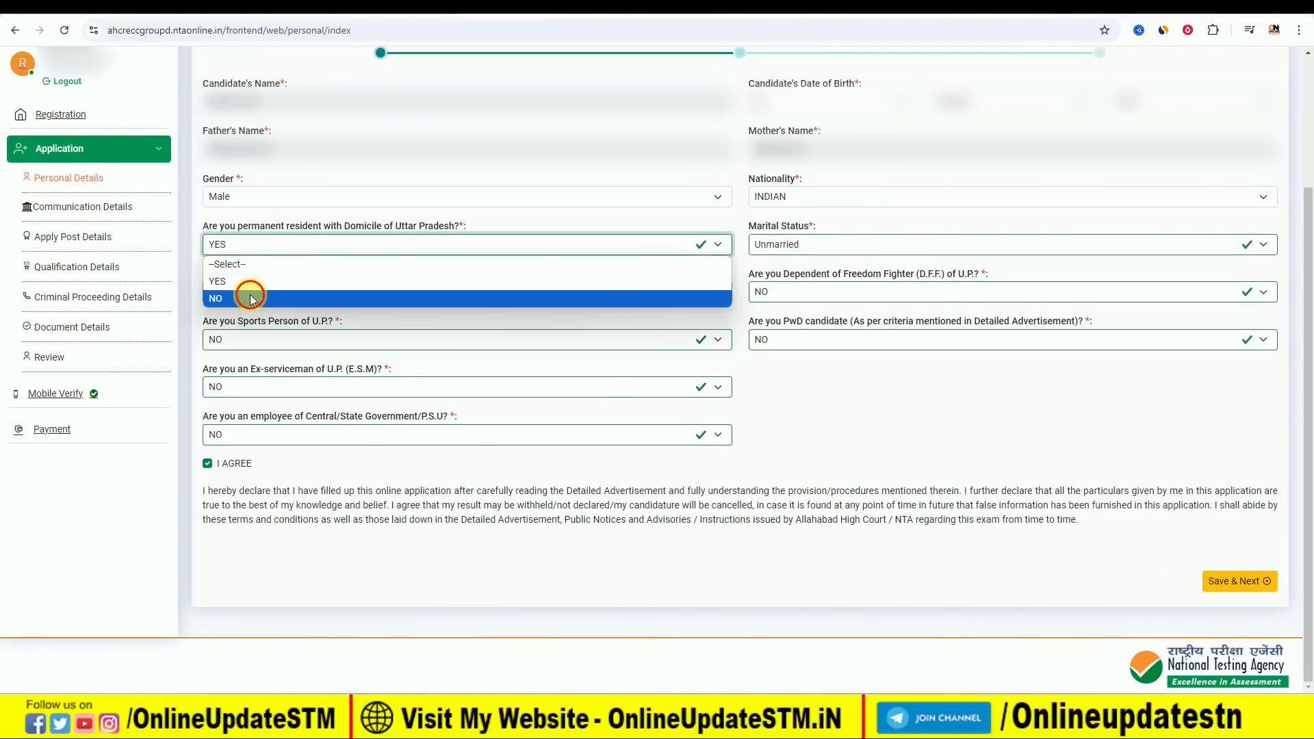
{"action": "left_click", "coordinate": [251, 300]}
{"action": "left_click", "coordinate": [657, 444]}
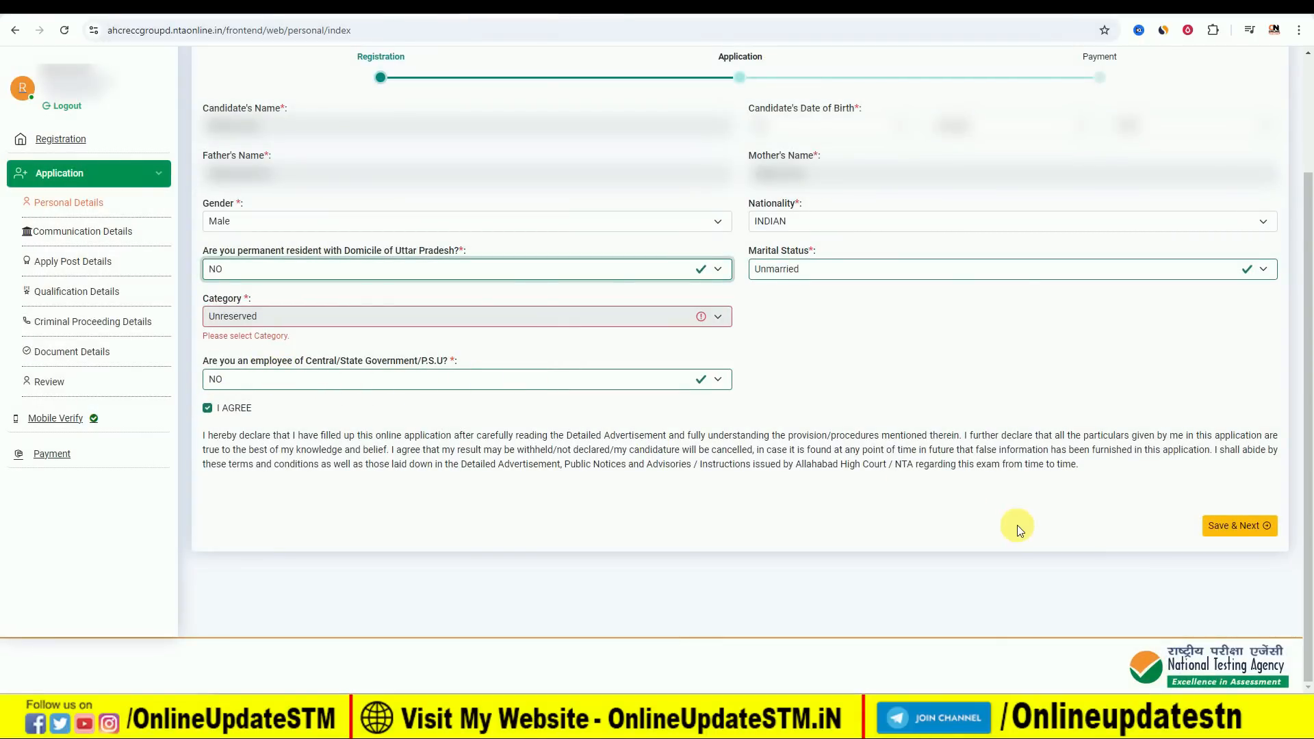
{"action": "left_click", "coordinate": [962, 537]}
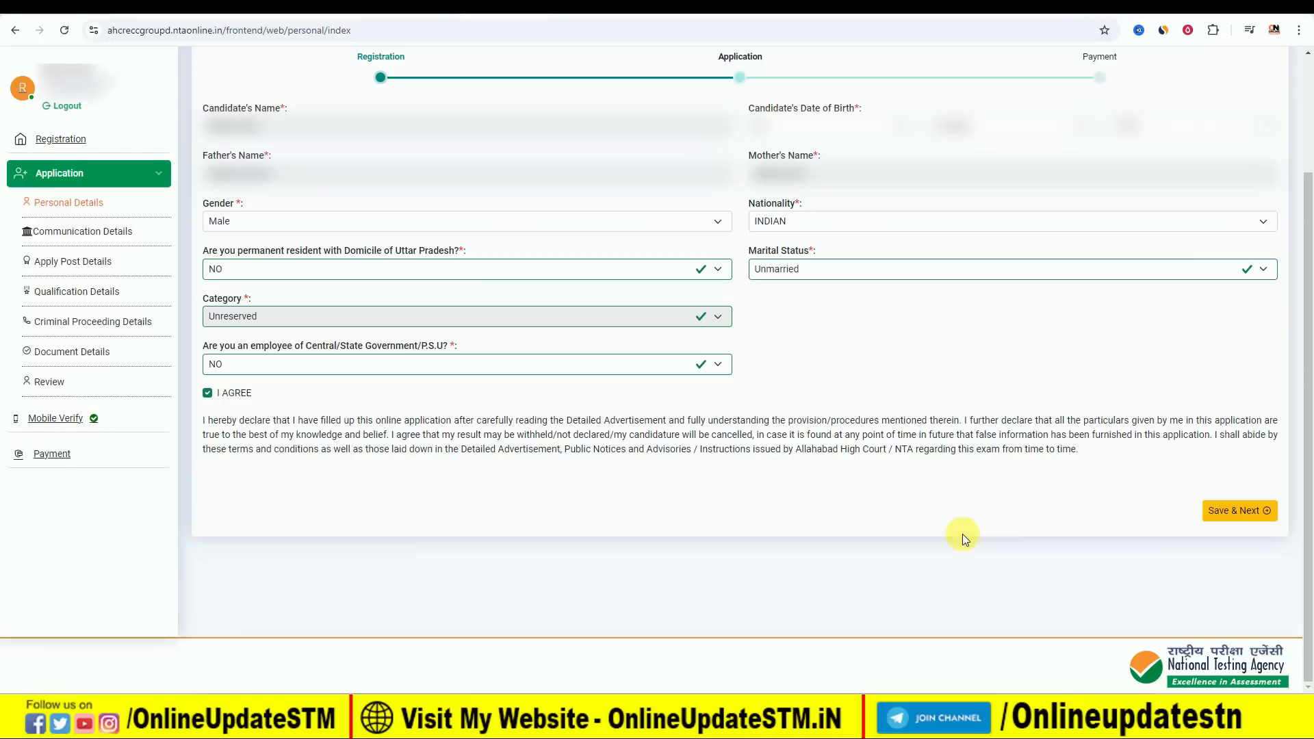
{"action": "left_click", "coordinate": [1245, 520]}
Set the state under Home District to BIHAR and choose the candidate's home district.
{"action": "scroll", "coordinate": [383, 228], "scroll_direction": "down", "scroll_amount": 3}
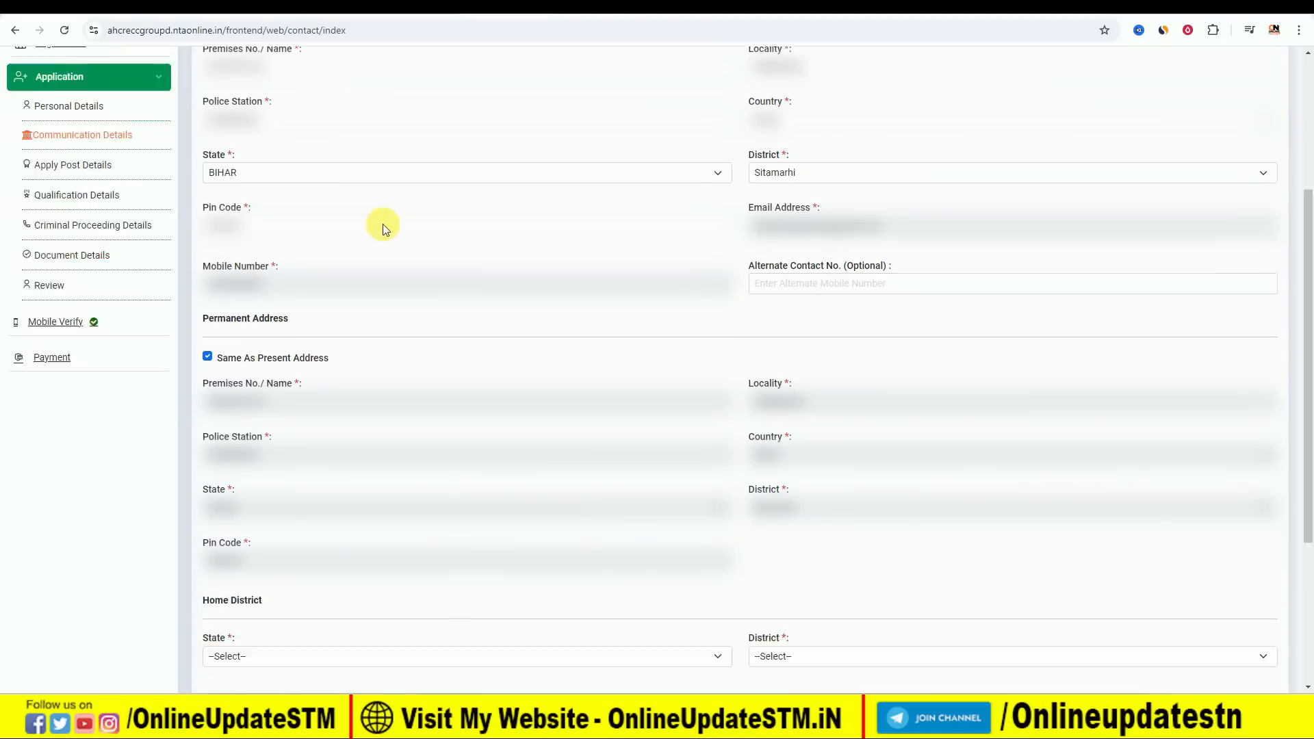
{"action": "scroll", "coordinate": [383, 228], "scroll_direction": "down", "scroll_amount": 4}
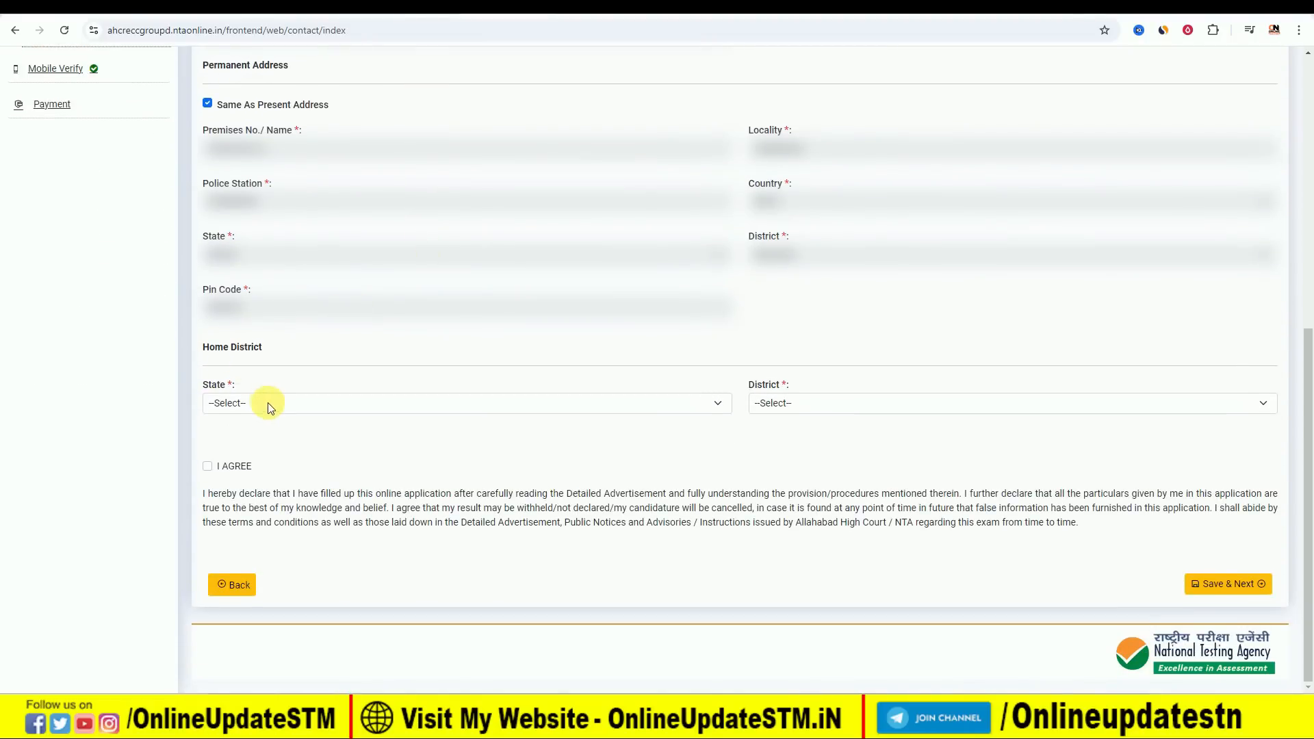
{"action": "left_click", "coordinate": [269, 403]}
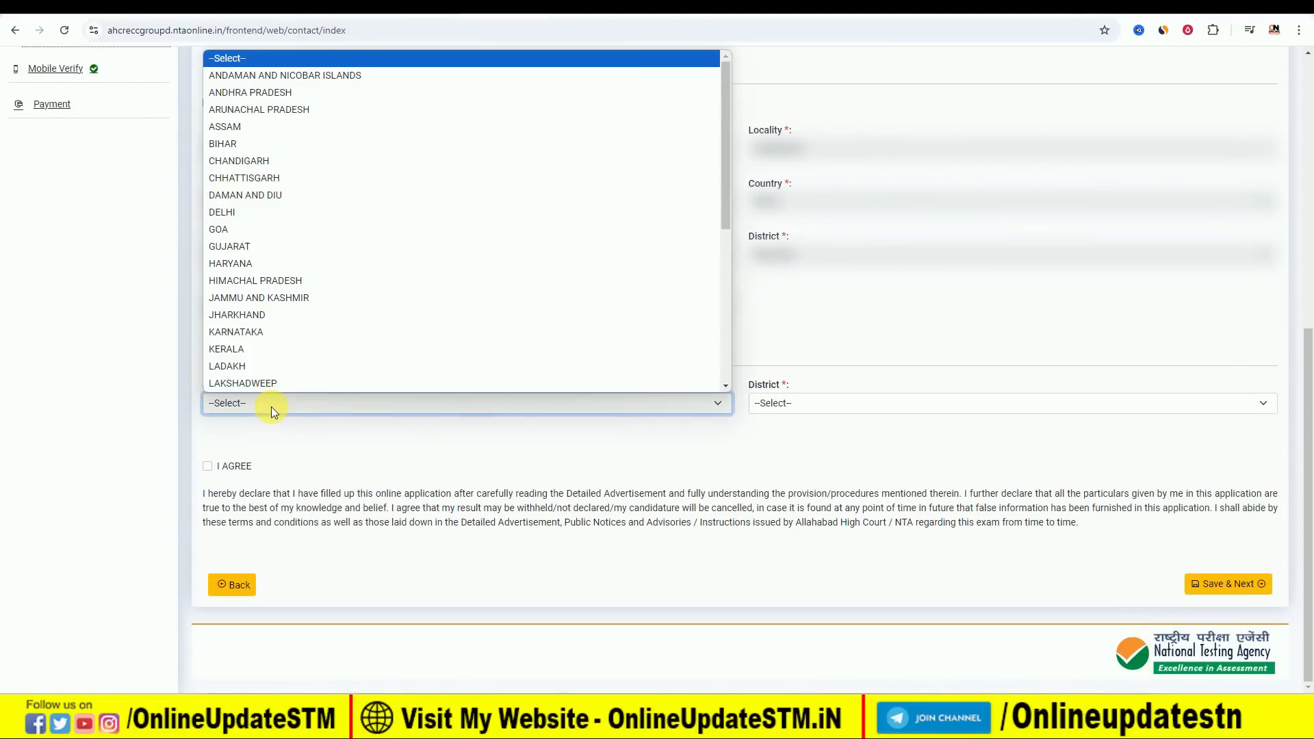
{"action": "left_click", "coordinate": [278, 149]}
{"action": "left_click", "coordinate": [815, 402]}
{"action": "scroll", "coordinate": [863, 241], "scroll_direction": "down", "scroll_amount": 1}
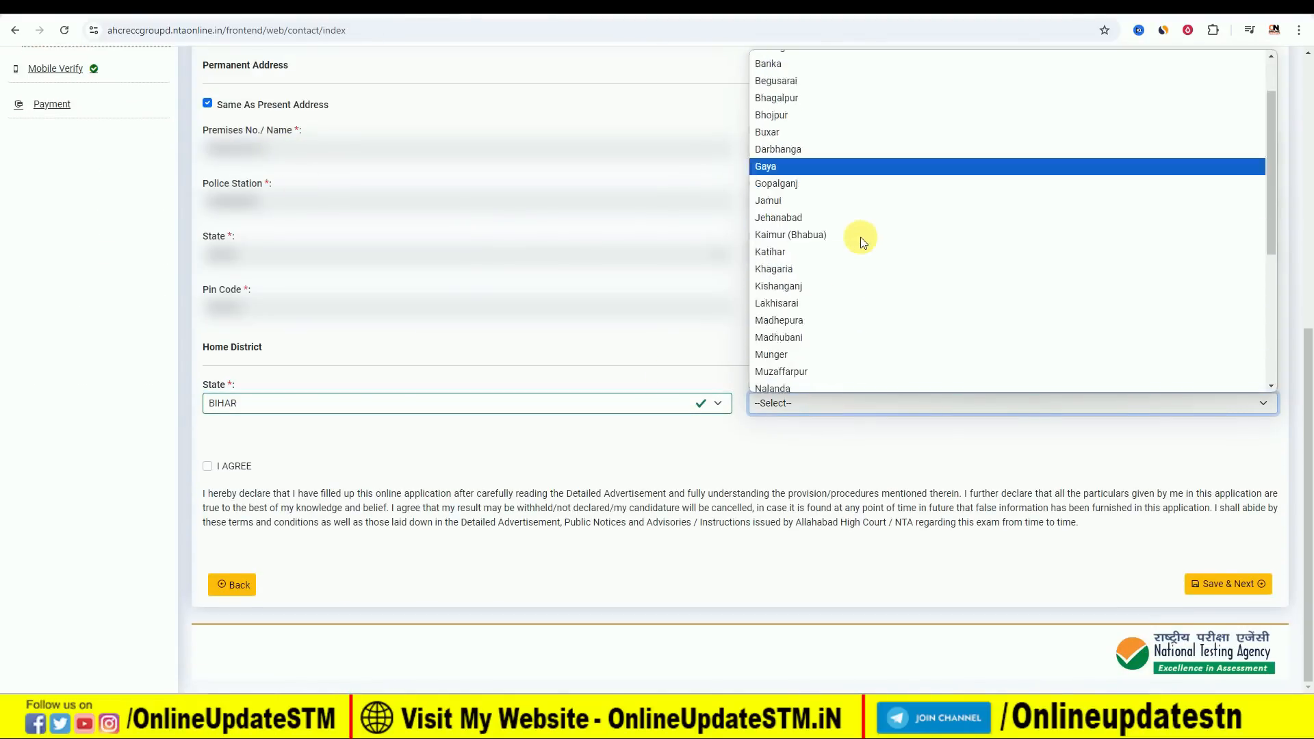
{"action": "scroll", "coordinate": [861, 243], "scroll_direction": "down", "scroll_amount": 3}
{"action": "left_click", "coordinate": [839, 335]}
Agree to the declaration on the communication details page and save the details.
{"action": "left_click", "coordinate": [207, 466]}
{"action": "left_click", "coordinate": [1207, 586]}
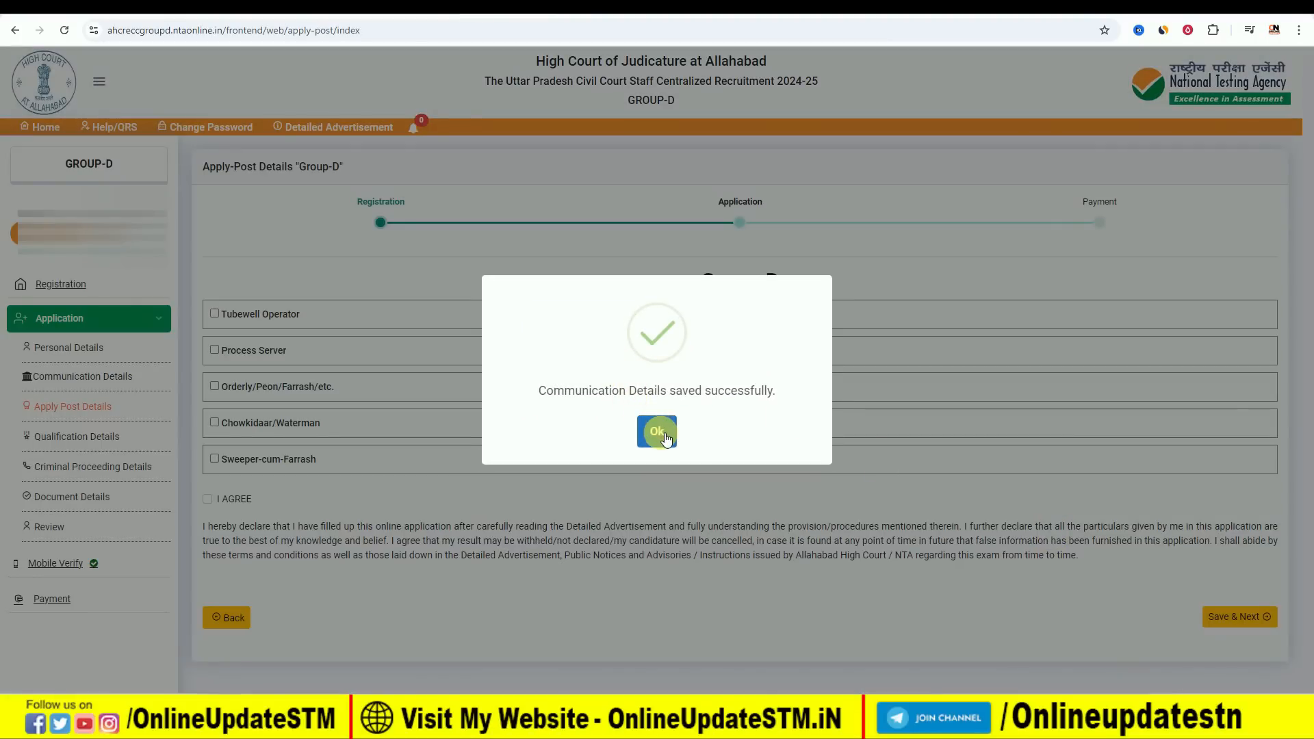
{"action": "left_click", "coordinate": [666, 436]}
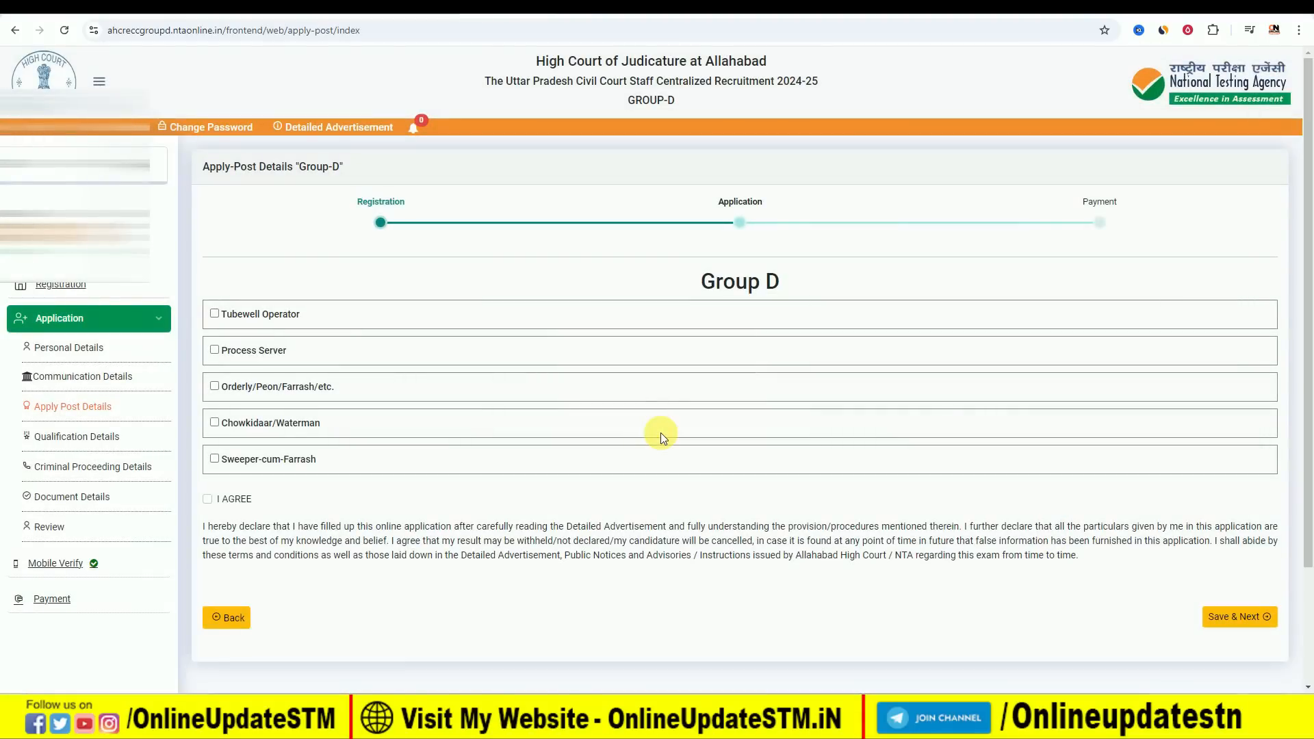
Try selecting the Tubewell Operator post with the tubewell diploma or certificate question answered Yes.
{"action": "scroll", "coordinate": [477, 443], "scroll_direction": "down", "scroll_amount": 1}
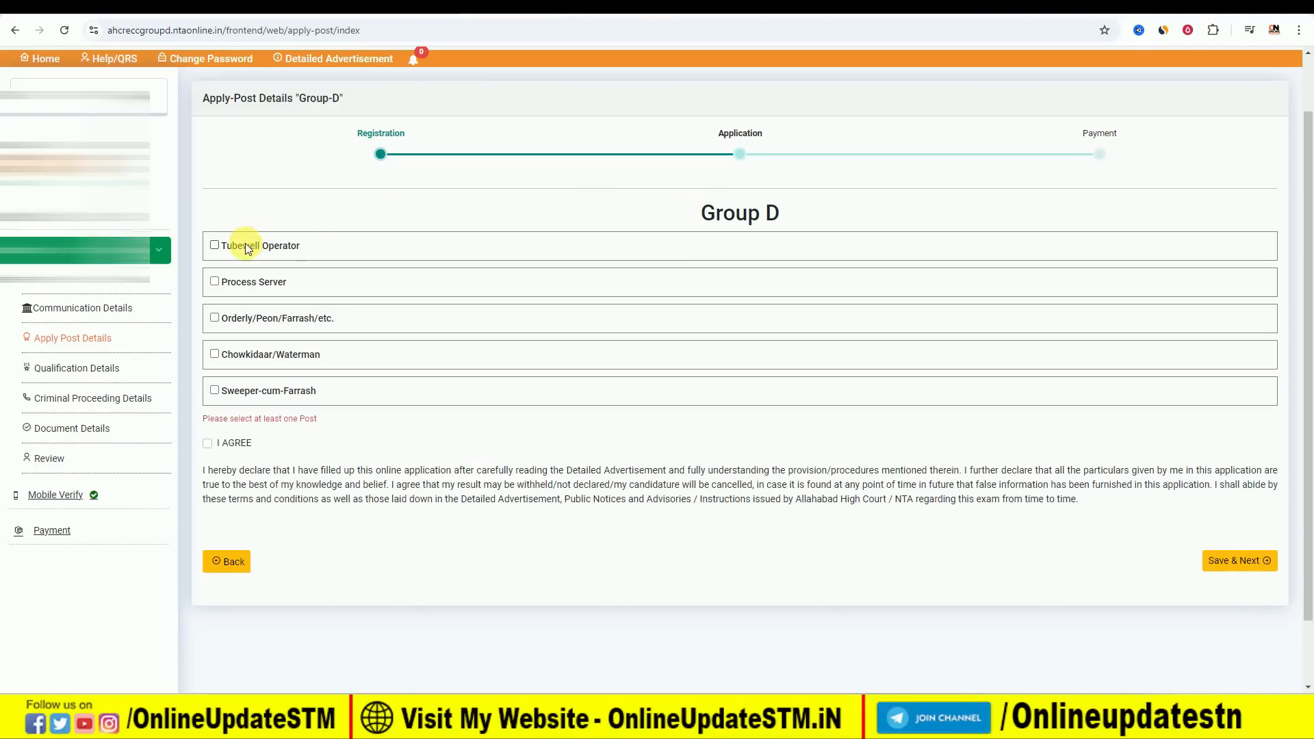
{"action": "left_click", "coordinate": [215, 245]}
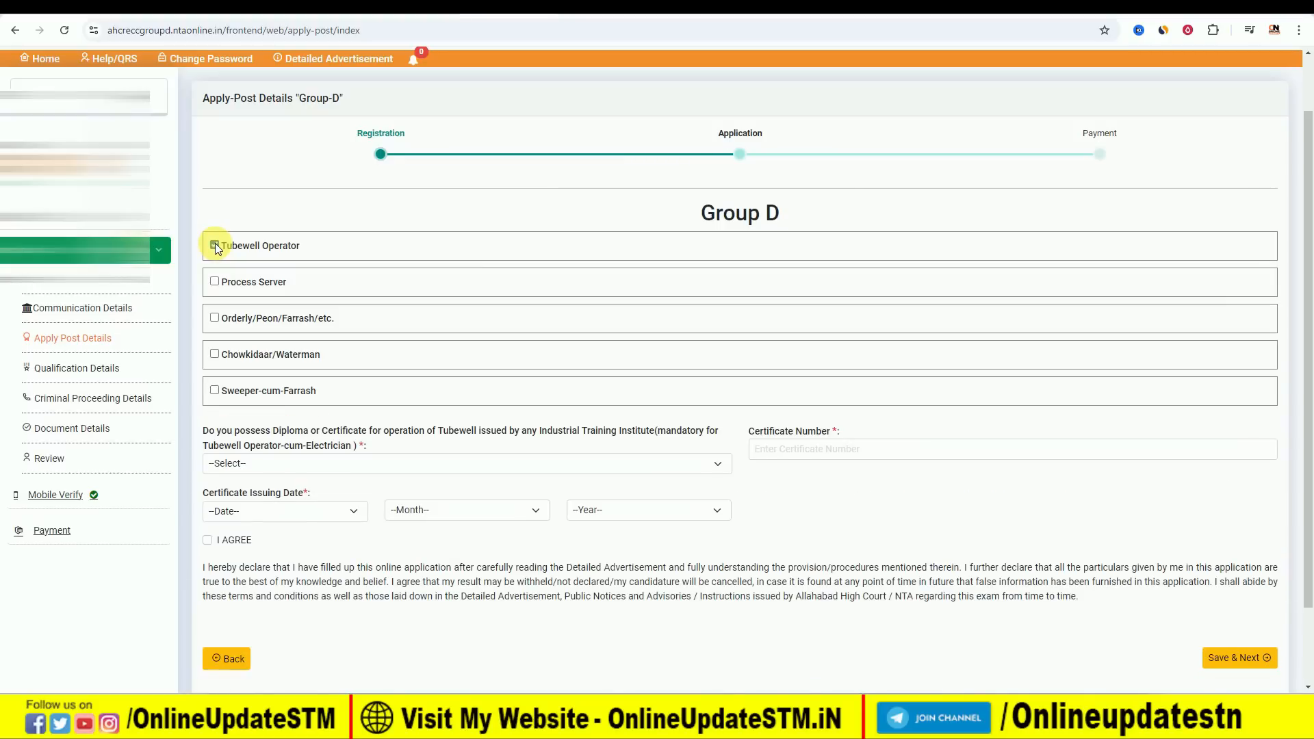
{"action": "left_click", "coordinate": [321, 464]}
{"action": "left_click", "coordinate": [319, 464]}
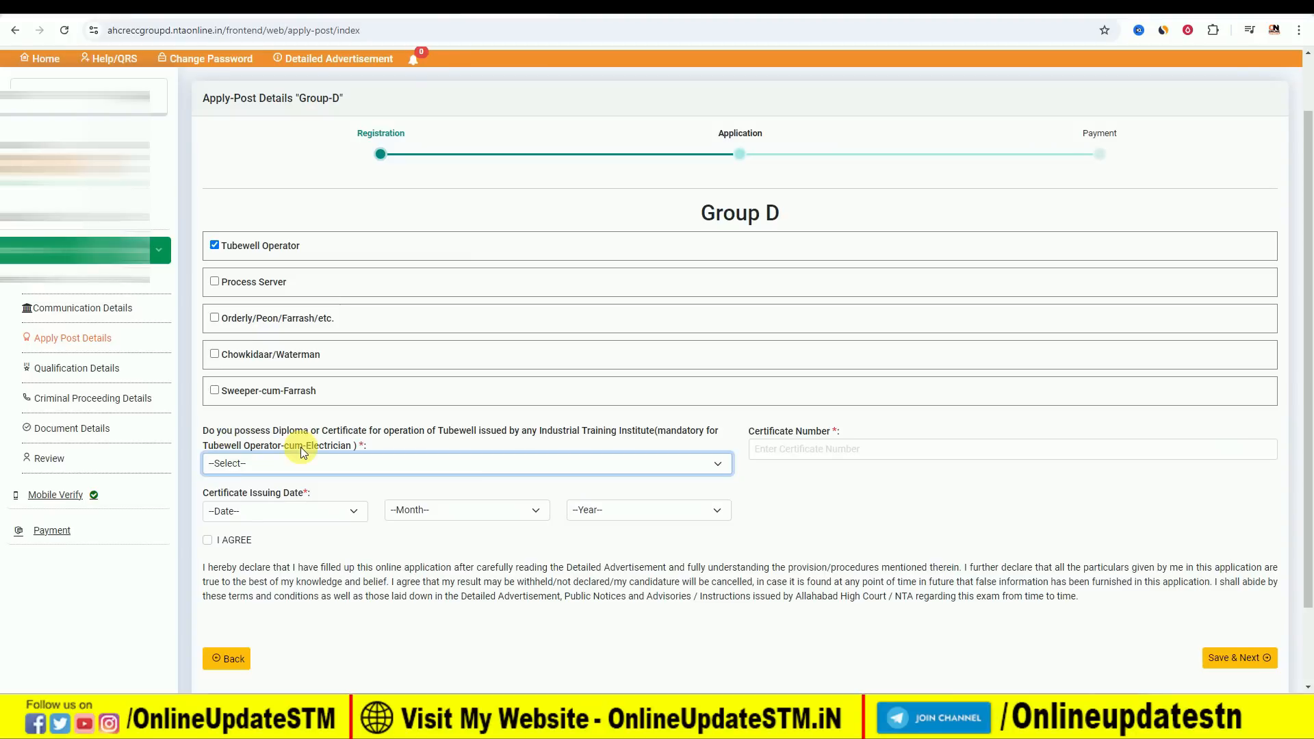
{"action": "left_click", "coordinate": [237, 464]}
{"action": "left_click", "coordinate": [237, 464]}
{"action": "left_click", "coordinate": [237, 465]}
{"action": "left_click", "coordinate": [241, 505]}
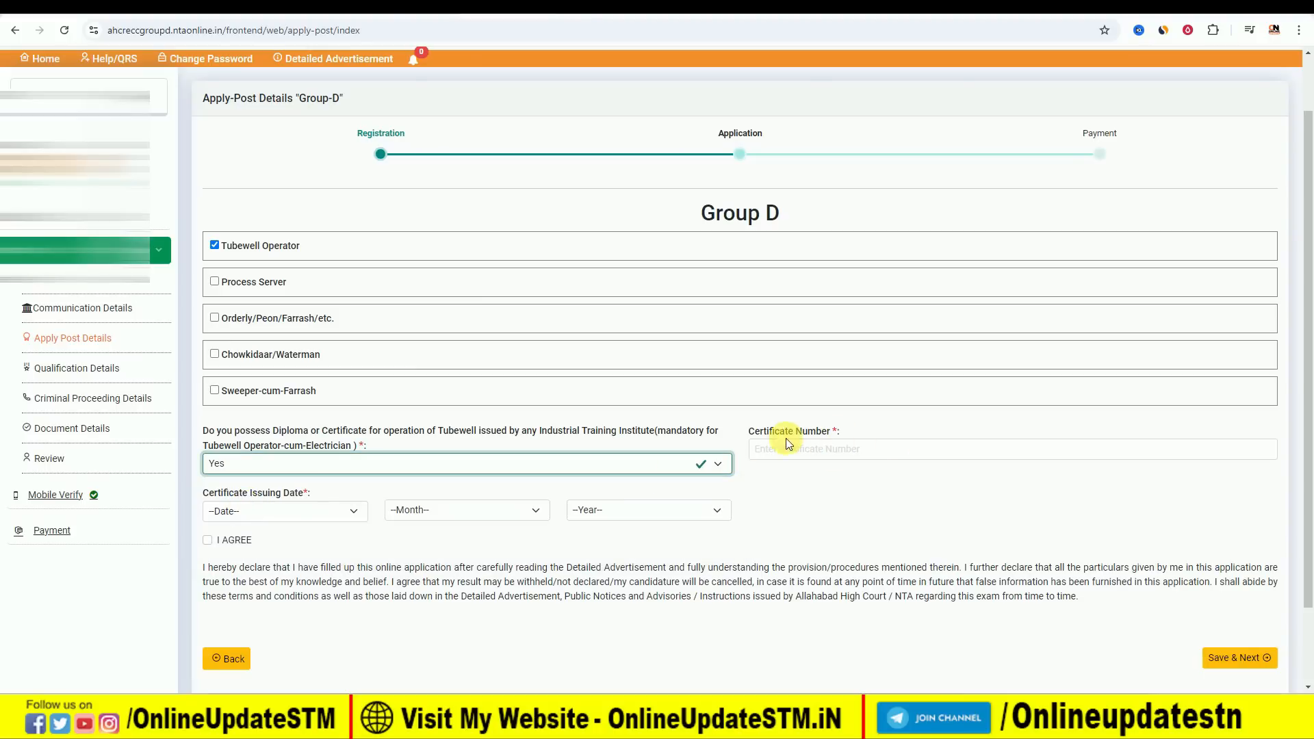
Try the diploma answer No, and replace the Tubewell Operator post with Process Server.
{"action": "left_click", "coordinate": [299, 464]}
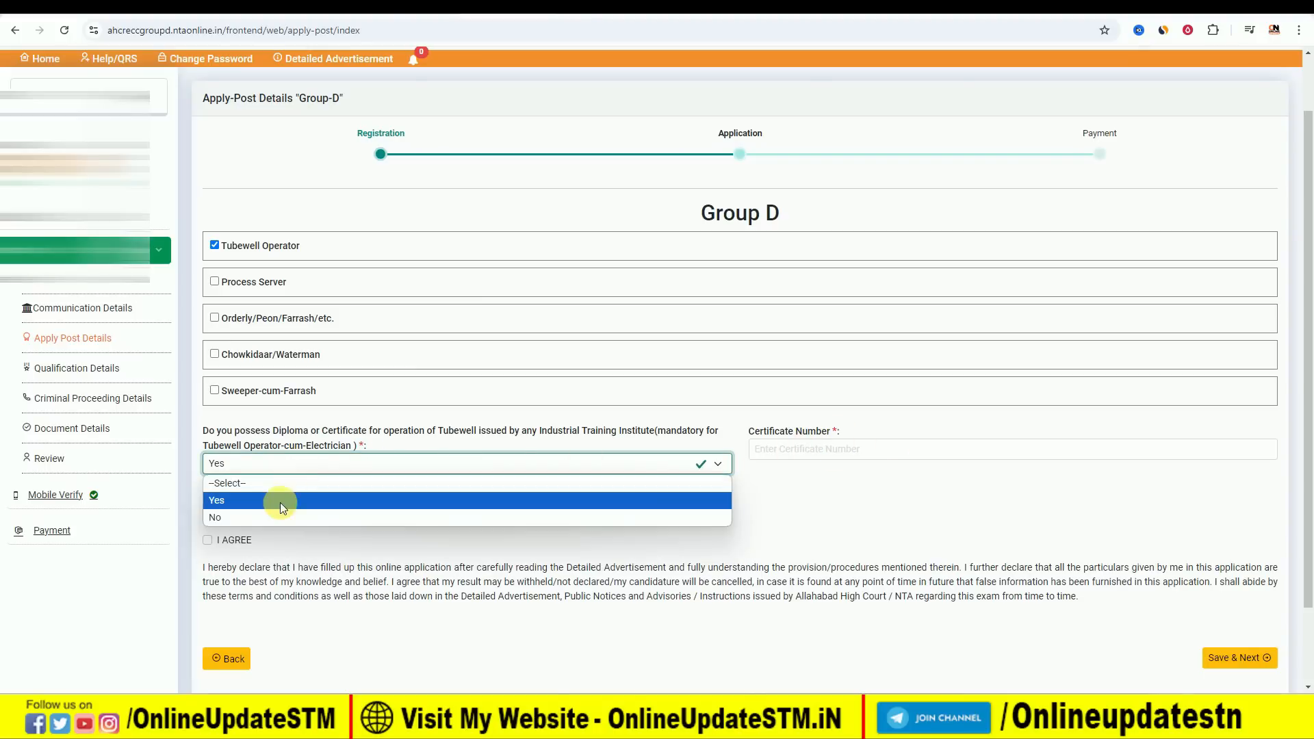
{"action": "left_click", "coordinate": [278, 515]}
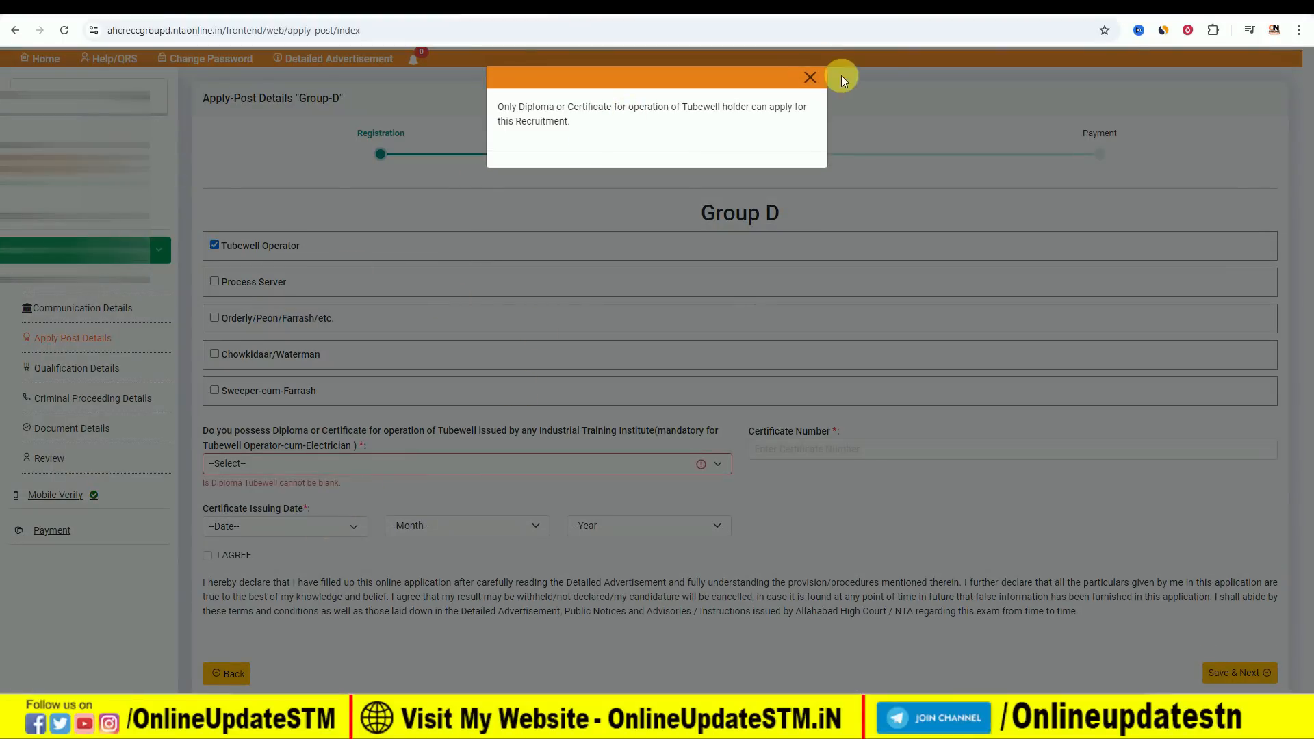
{"action": "left_click", "coordinate": [808, 80]}
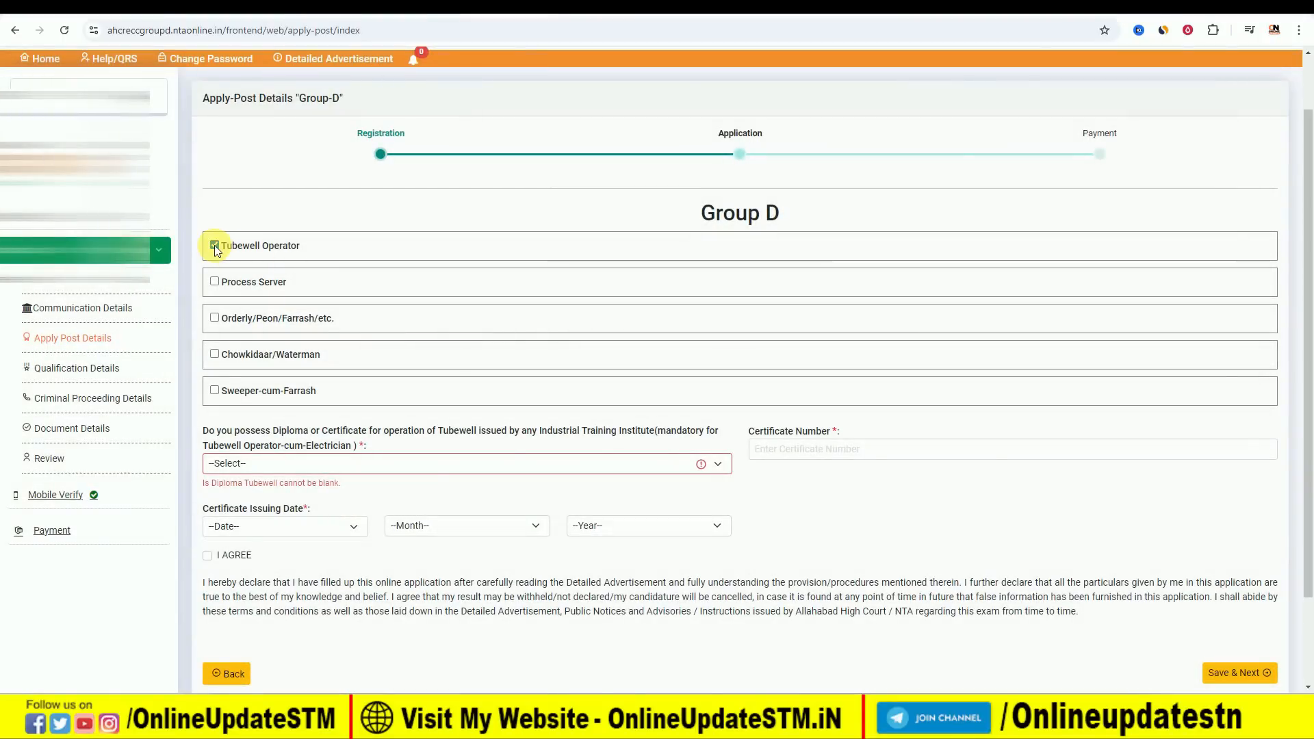
{"action": "left_click", "coordinate": [215, 245]}
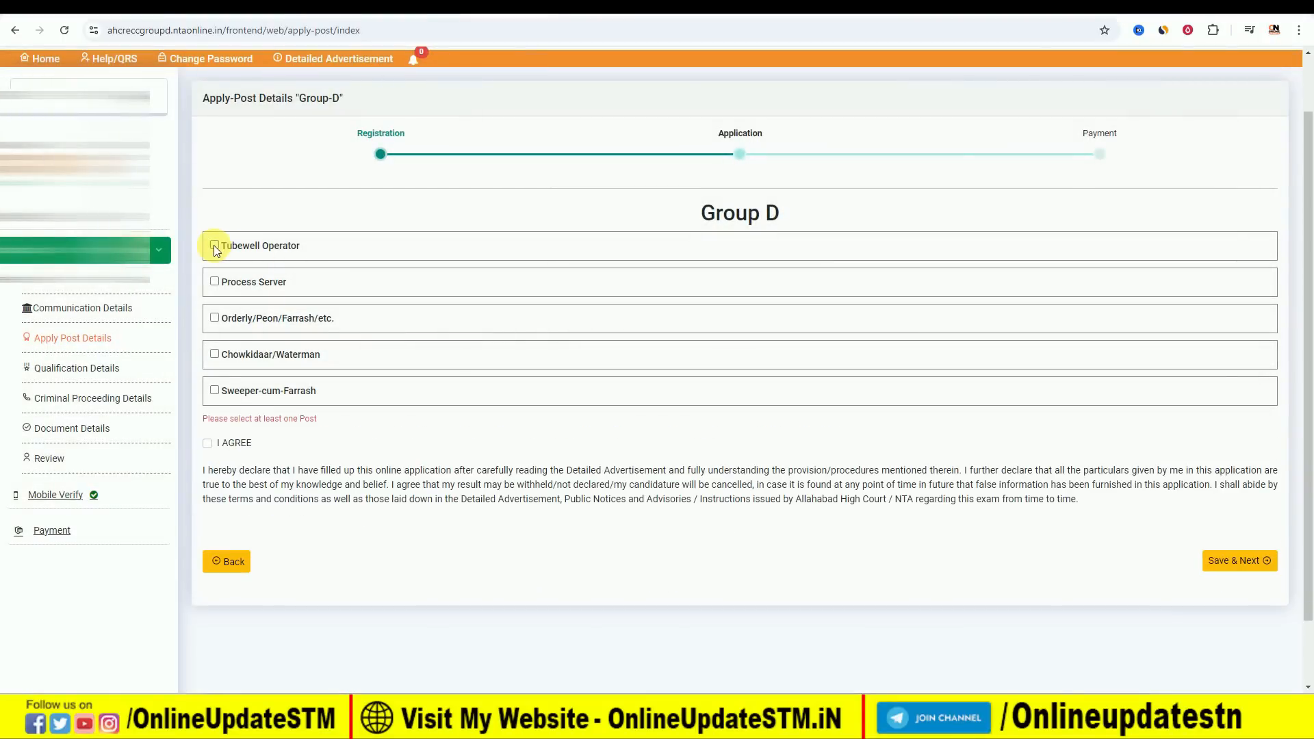
{"action": "left_click", "coordinate": [214, 282]}
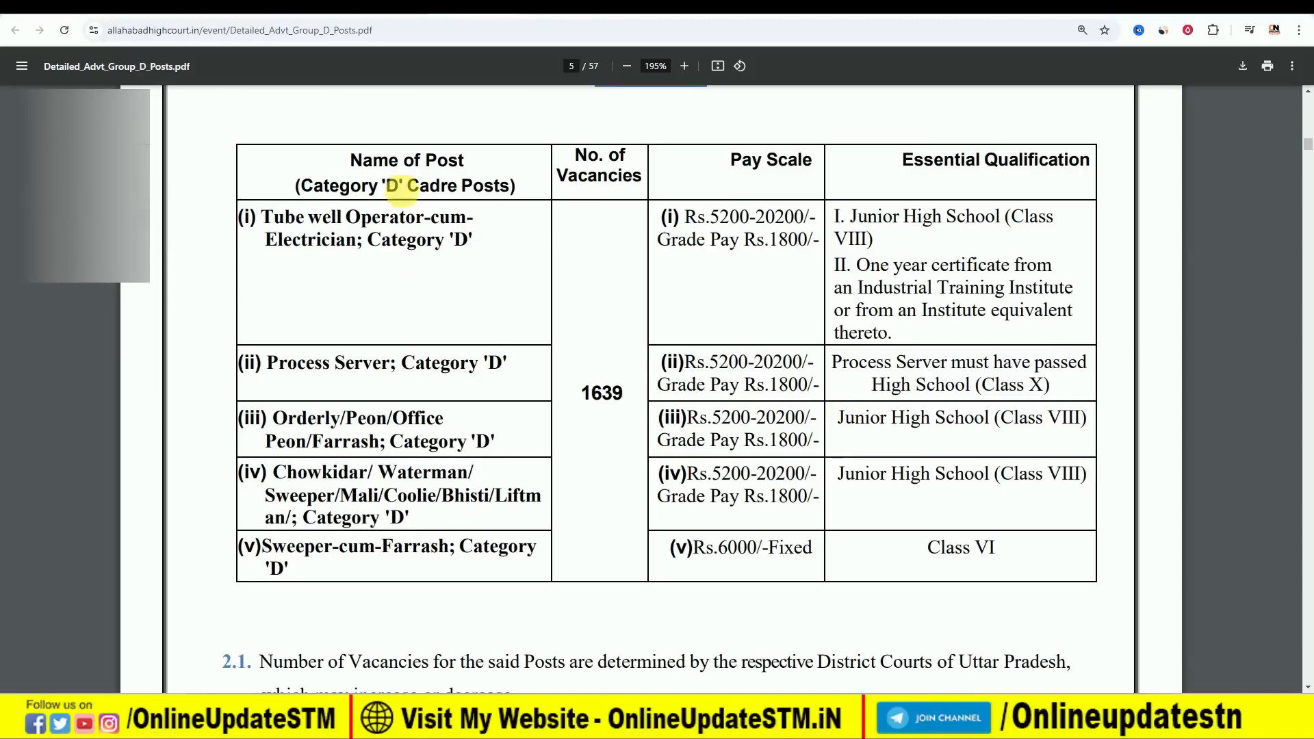
Switch to the detailed advertisement PDF and examine the pay scales and essential qualifications of the Category 'D' posts.
{"action": "left_click_drag", "start_coordinate": [353, 165], "coordinate": [499, 191]}
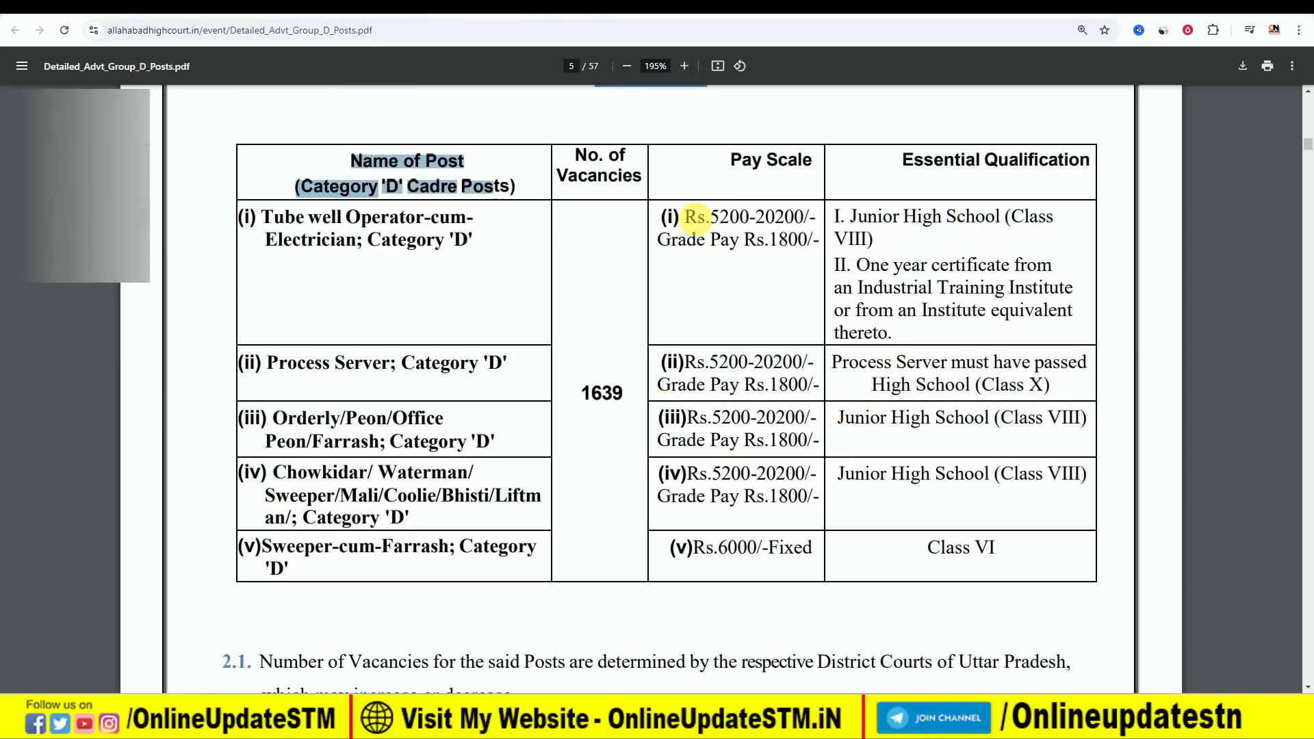
{"action": "left_click_drag", "start_coordinate": [686, 218], "coordinate": [696, 220]}
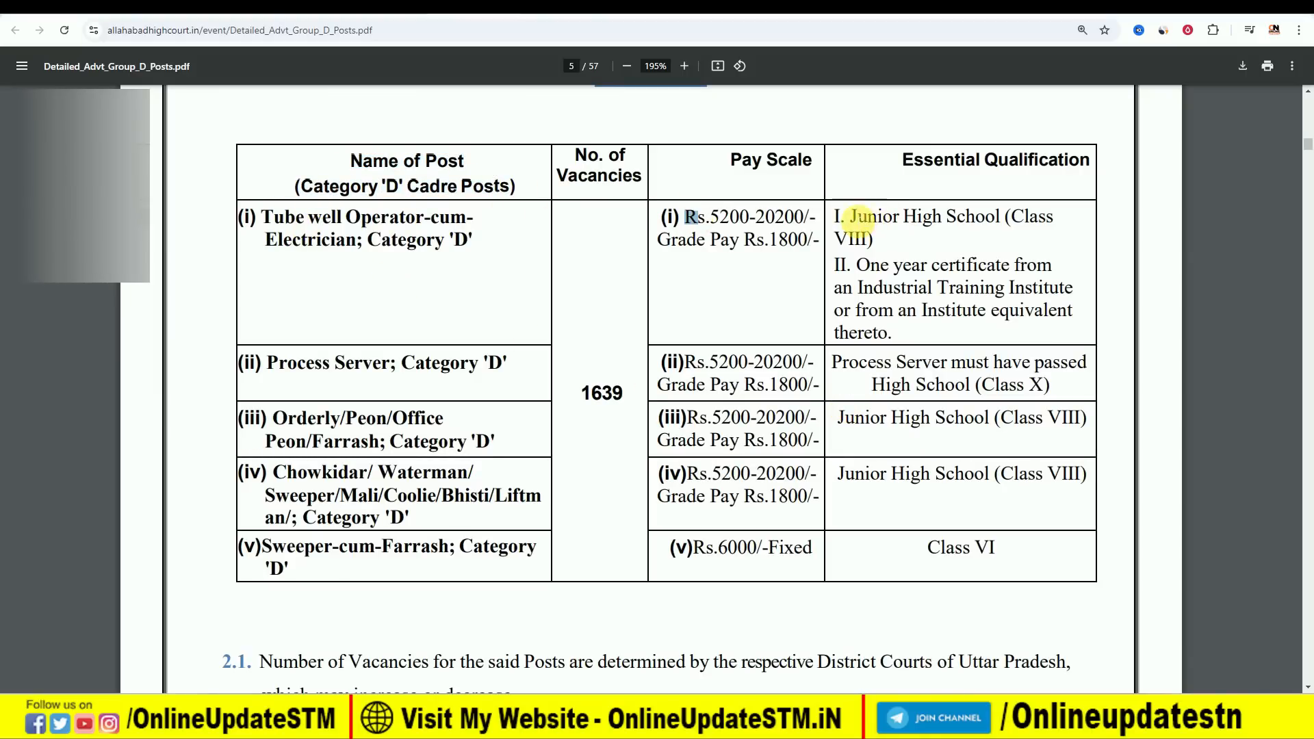
{"action": "left_click_drag", "start_coordinate": [851, 217], "coordinate": [962, 216]}
{"action": "left_click_drag", "start_coordinate": [856, 266], "coordinate": [945, 266]}
{"action": "left_click", "coordinate": [945, 266]}
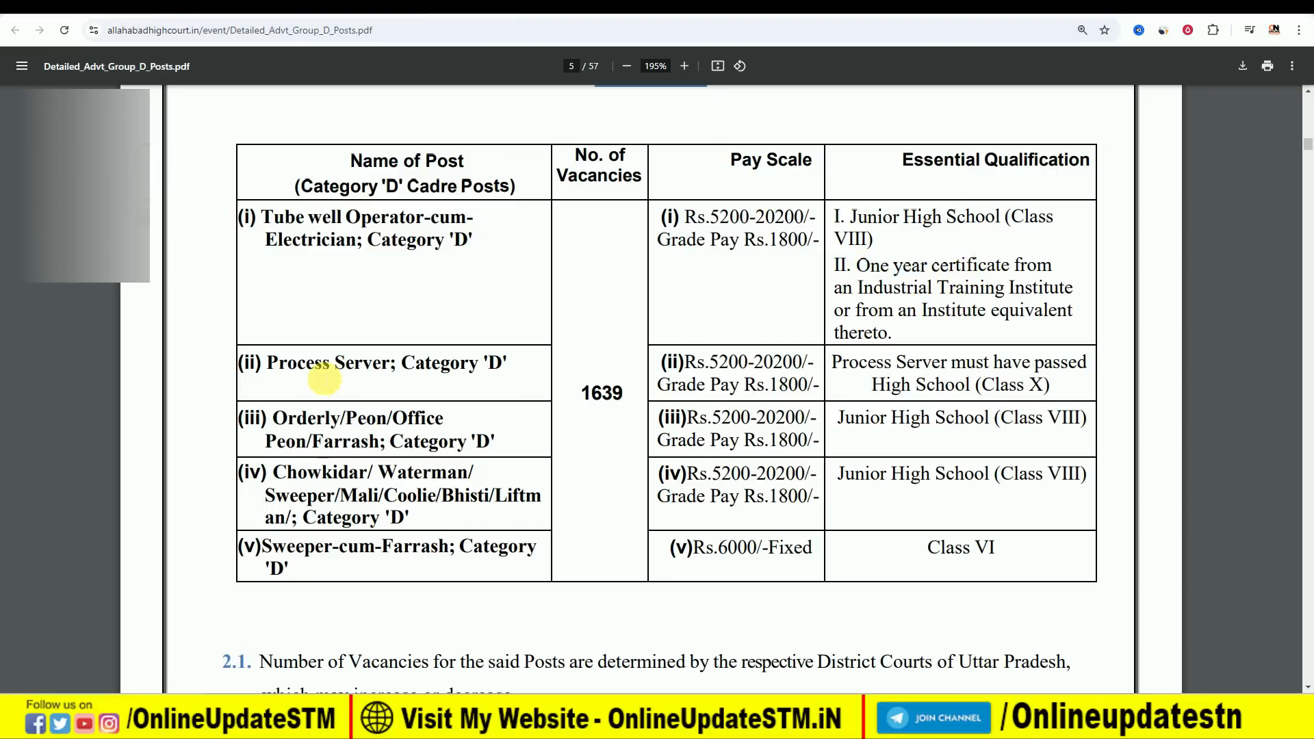
{"action": "left_click_drag", "start_coordinate": [957, 386], "coordinate": [1077, 423]}
{"action": "left_click", "coordinate": [1068, 421]}
{"action": "left_click_drag", "start_coordinate": [1031, 477], "coordinate": [1073, 473]}
{"action": "left_click_drag", "start_coordinate": [950, 555], "coordinate": [994, 554]}
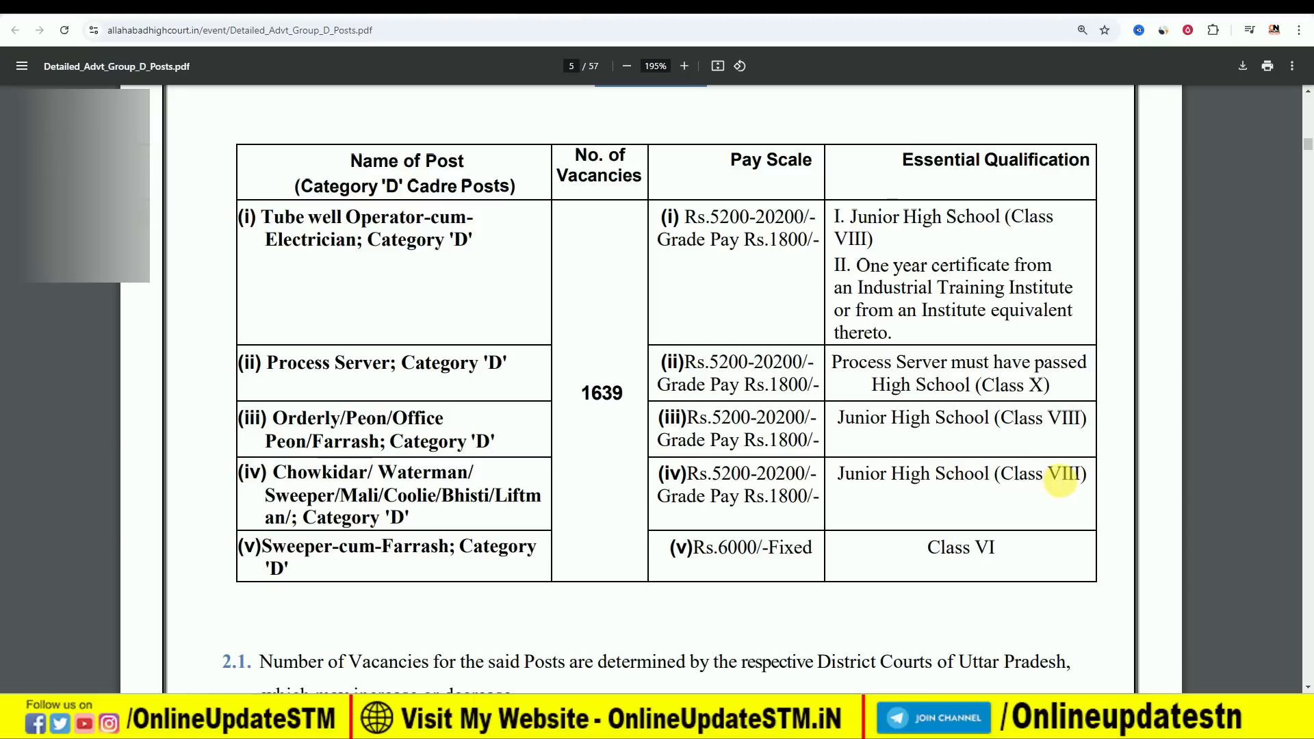
{"action": "left_click_drag", "start_coordinate": [687, 474], "coordinate": [808, 503]}
{"action": "left_click", "coordinate": [808, 503]}
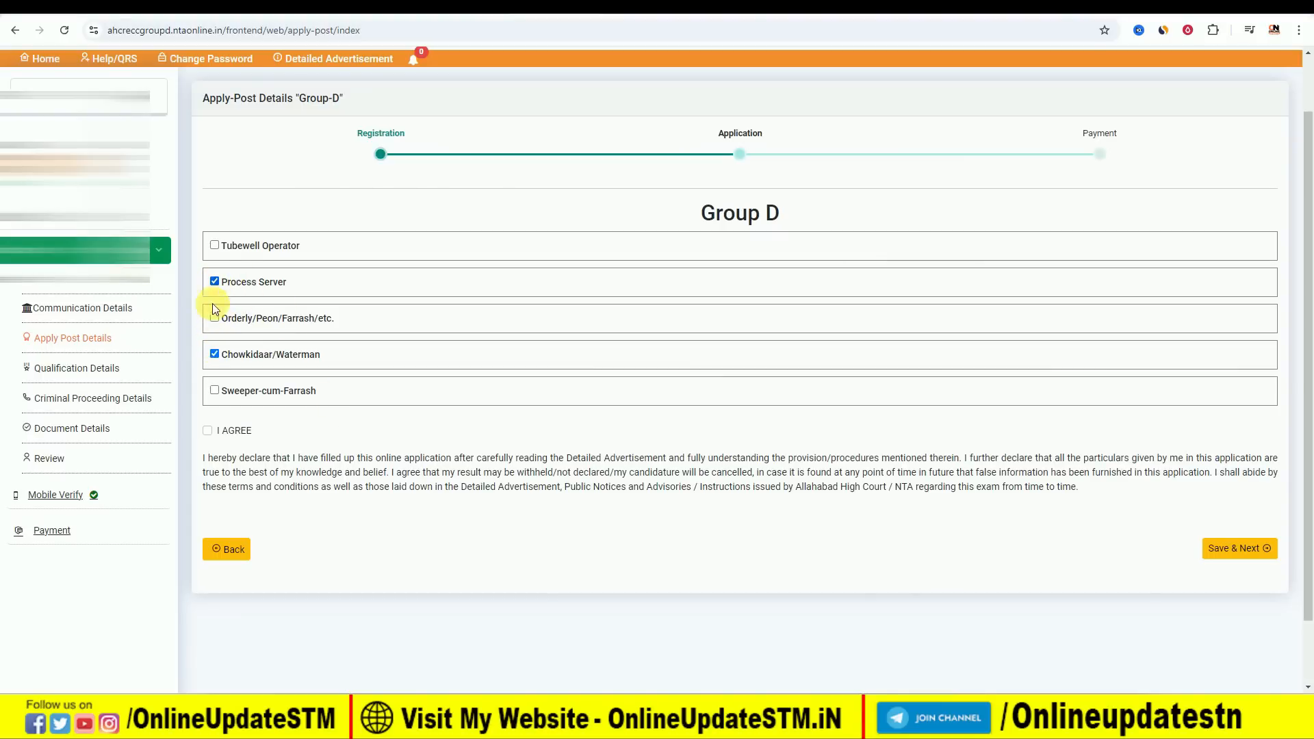
Add the Orderly/Peon/Farrash, Chowkidaar/Waterman and Sweeper-cum-Farrash posts in the application, agree to the declaration, and save the post details.
{"action": "left_click", "coordinate": [214, 391]}
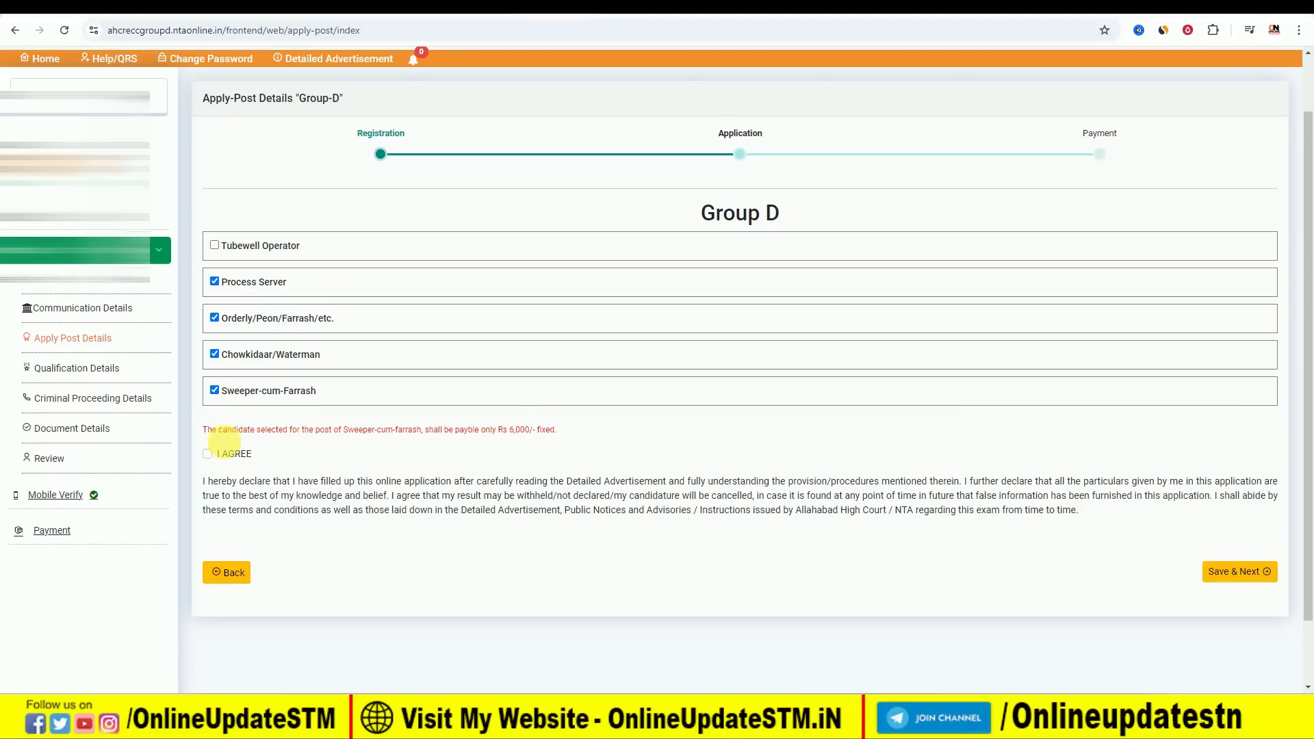
{"action": "left_click", "coordinate": [207, 453]}
{"action": "left_click", "coordinate": [1240, 571]}
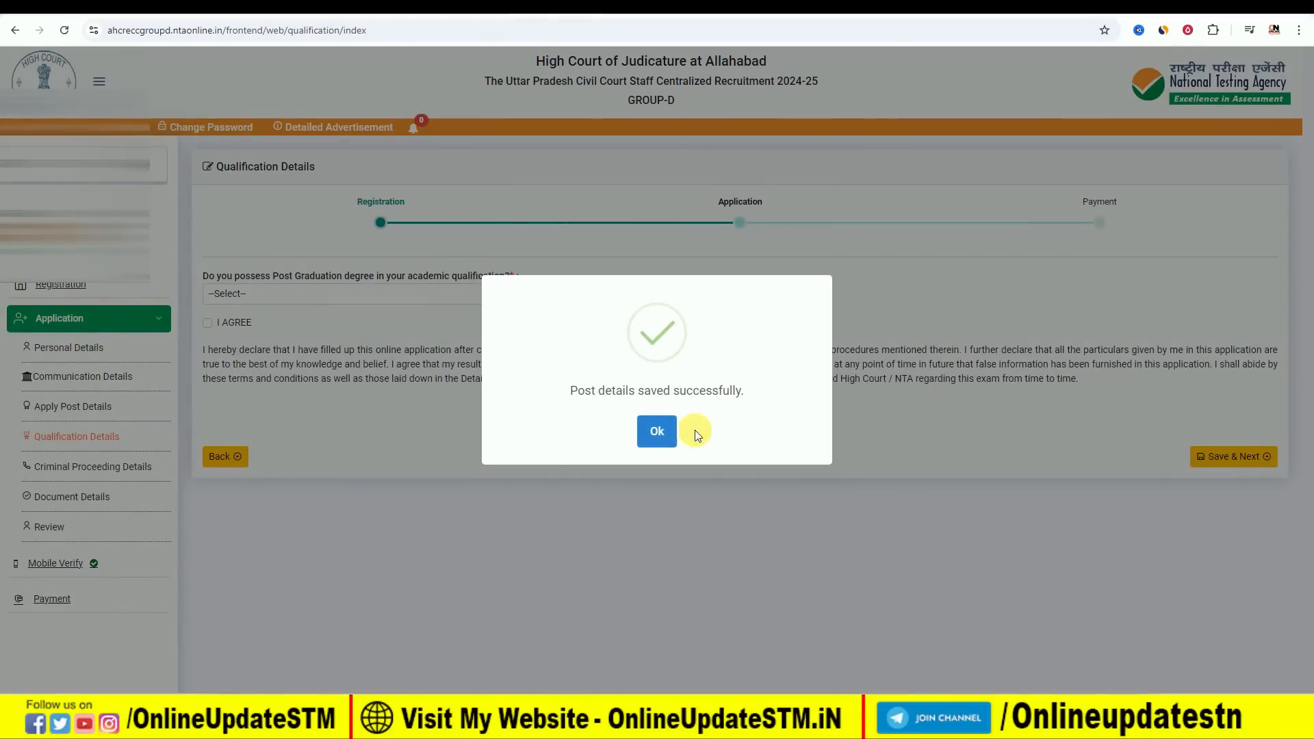
{"action": "left_click", "coordinate": [654, 434]}
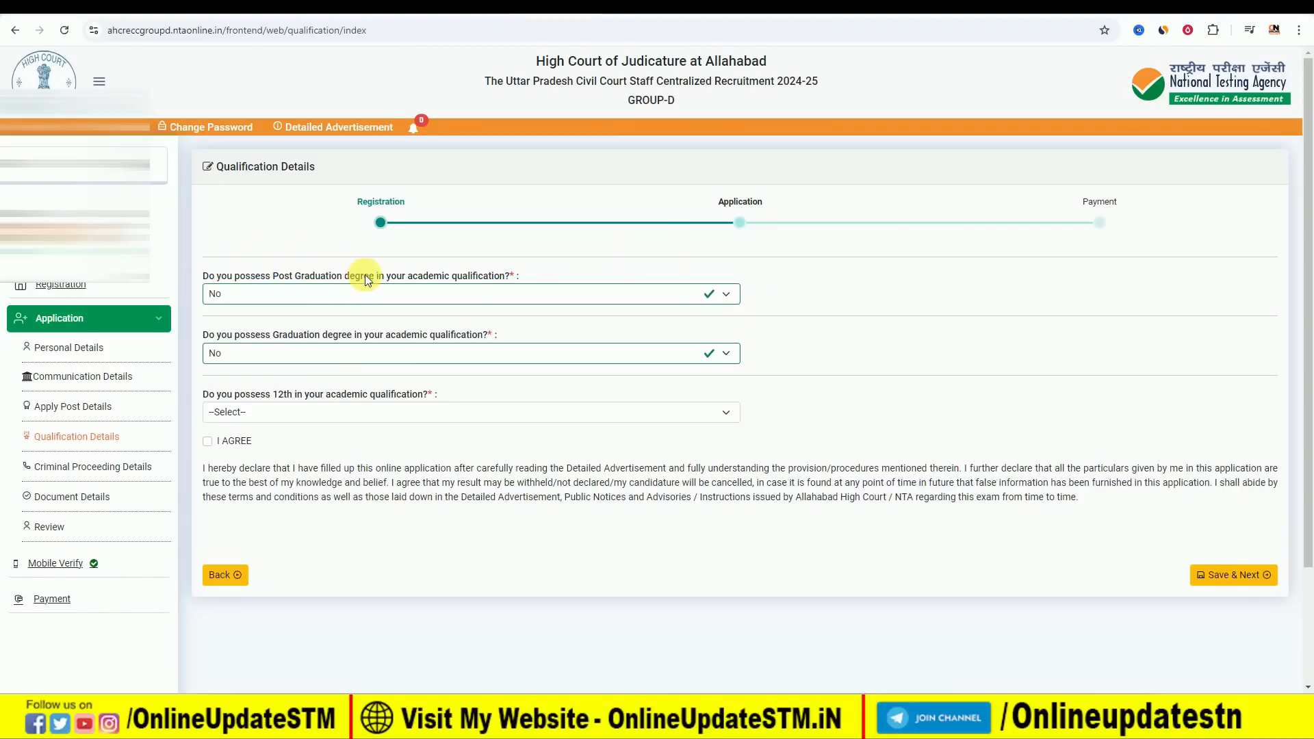
Try the post-graduation answer Yes with result status Passed, view the course options, and restore the answer to No.
{"action": "left_click", "coordinate": [350, 294]}
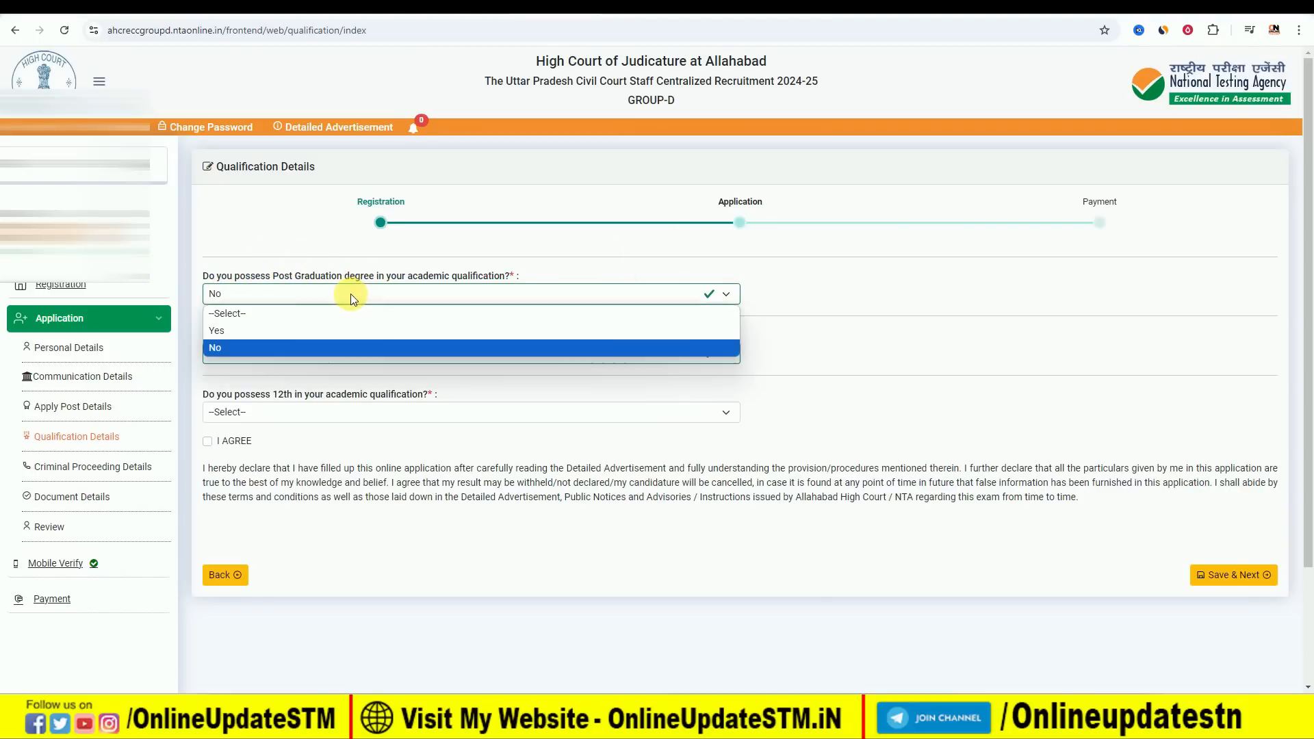
{"action": "left_click", "coordinate": [306, 331]}
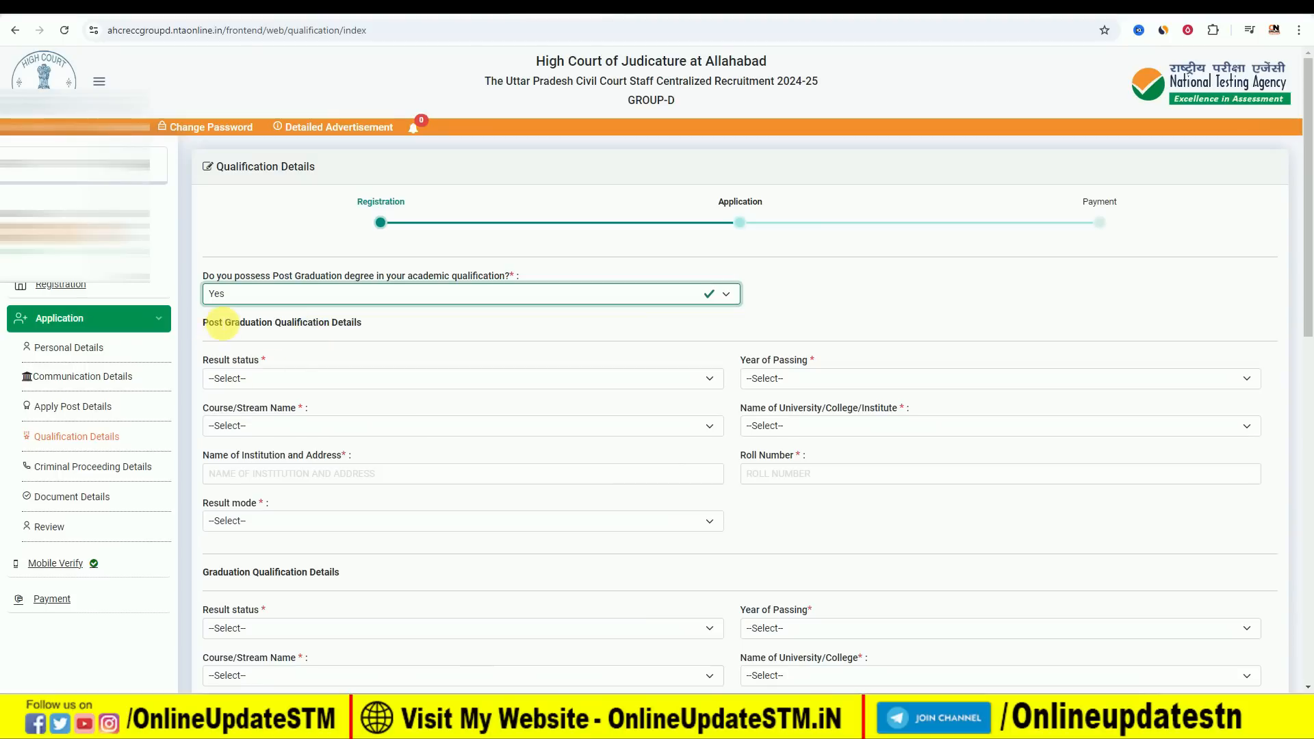
{"action": "left_click", "coordinate": [249, 378]}
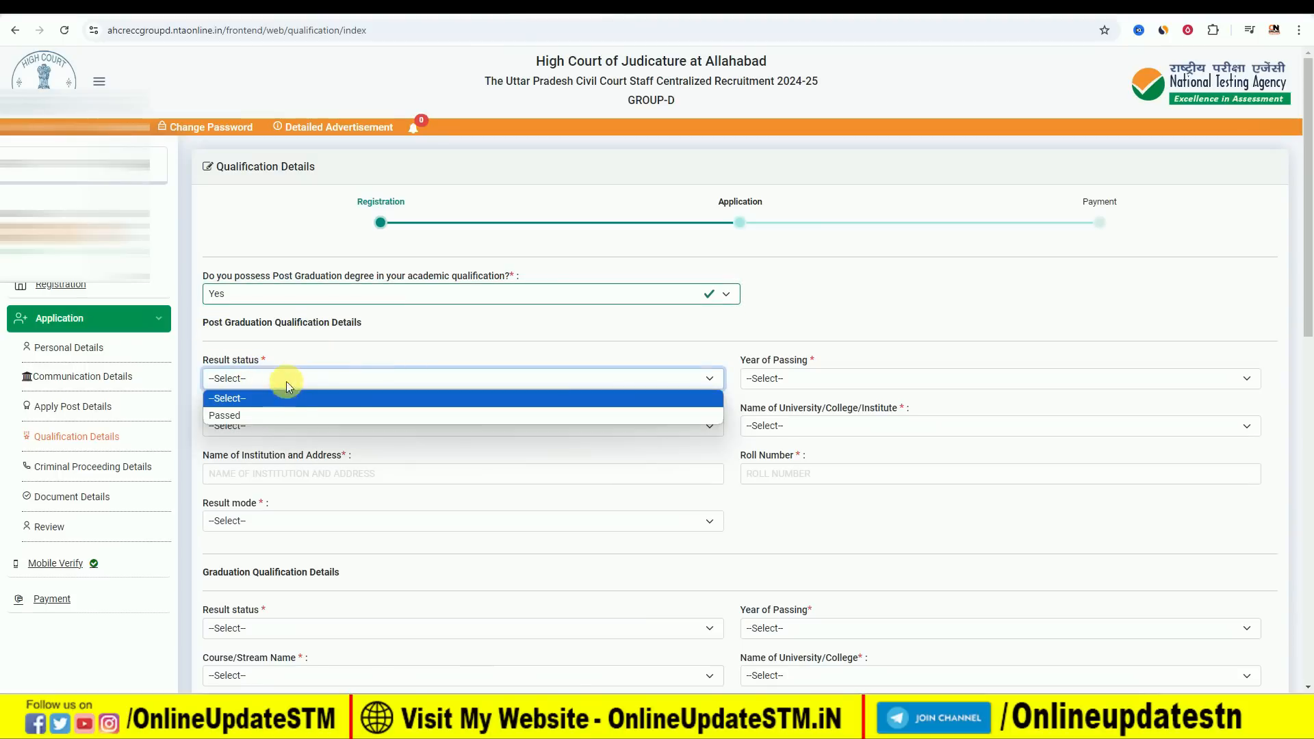
{"action": "left_click", "coordinate": [278, 415]}
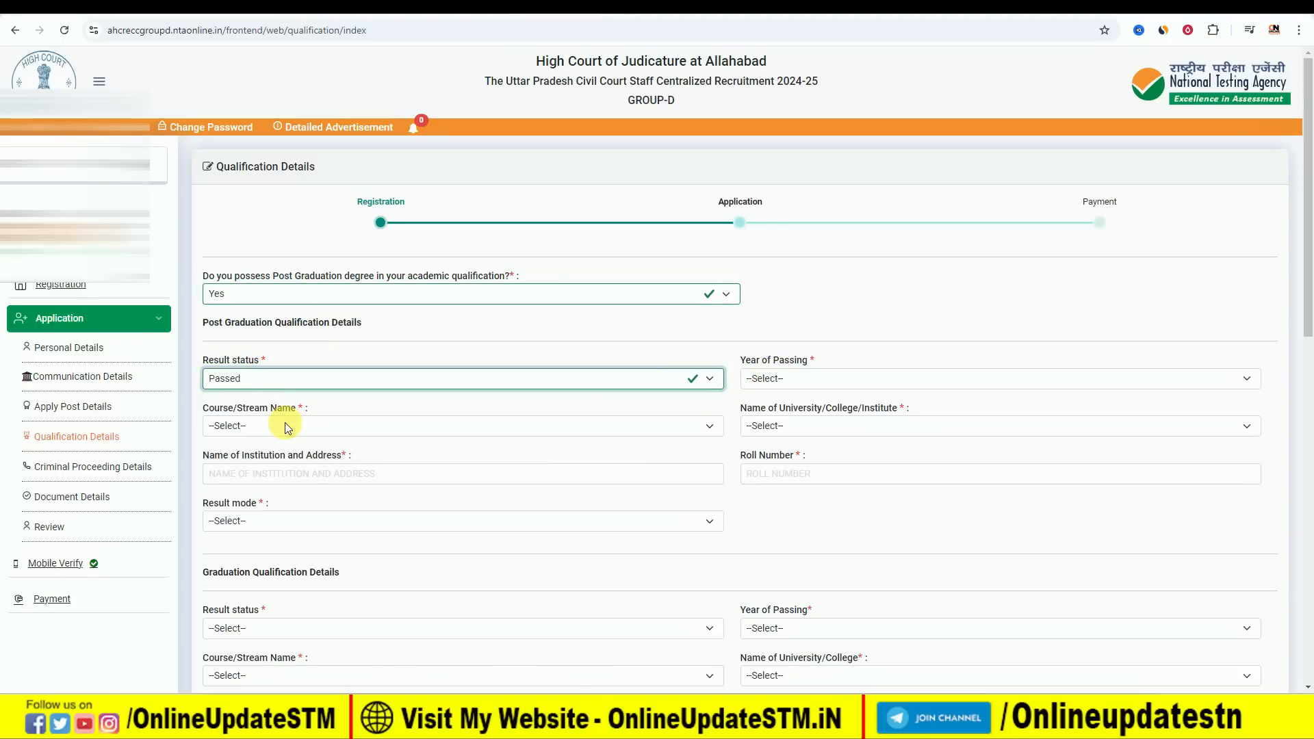
{"action": "left_click", "coordinate": [274, 425]}
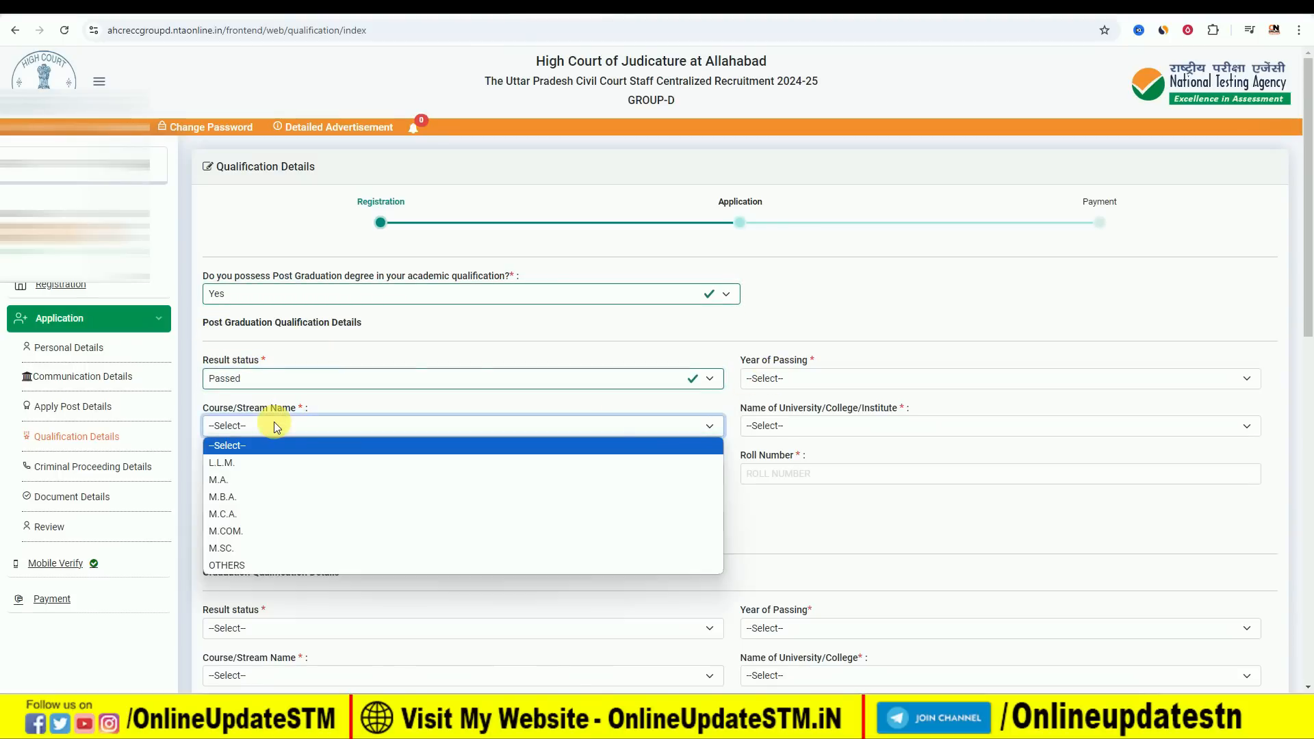
{"action": "left_click", "coordinate": [381, 422]}
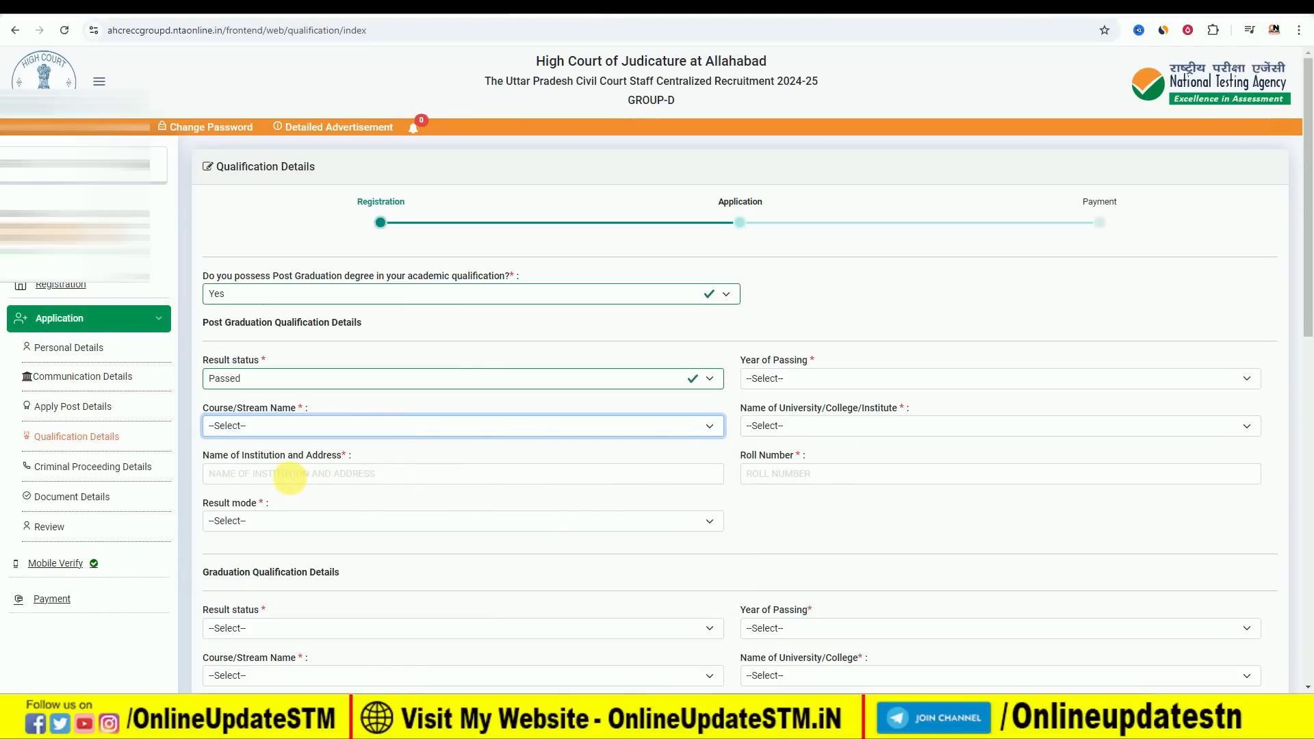
{"action": "left_click", "coordinate": [308, 509]}
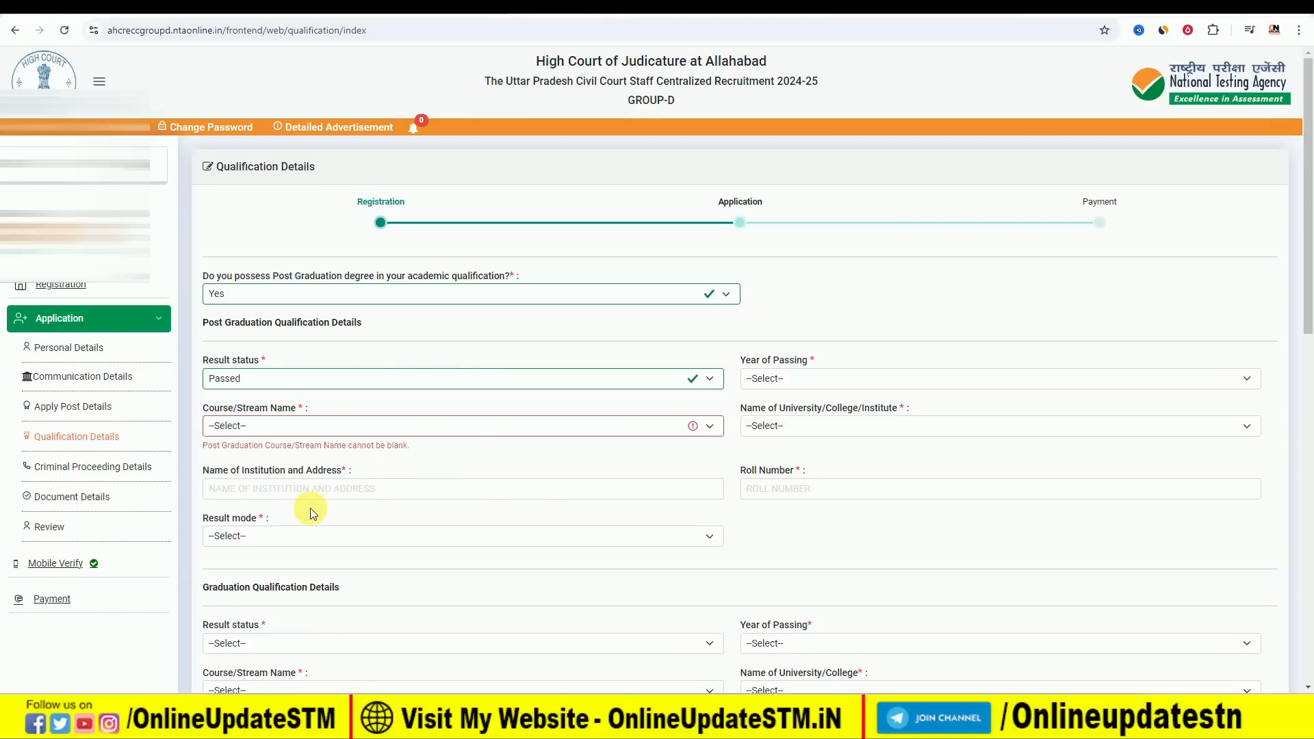
{"action": "left_click", "coordinate": [306, 293]}
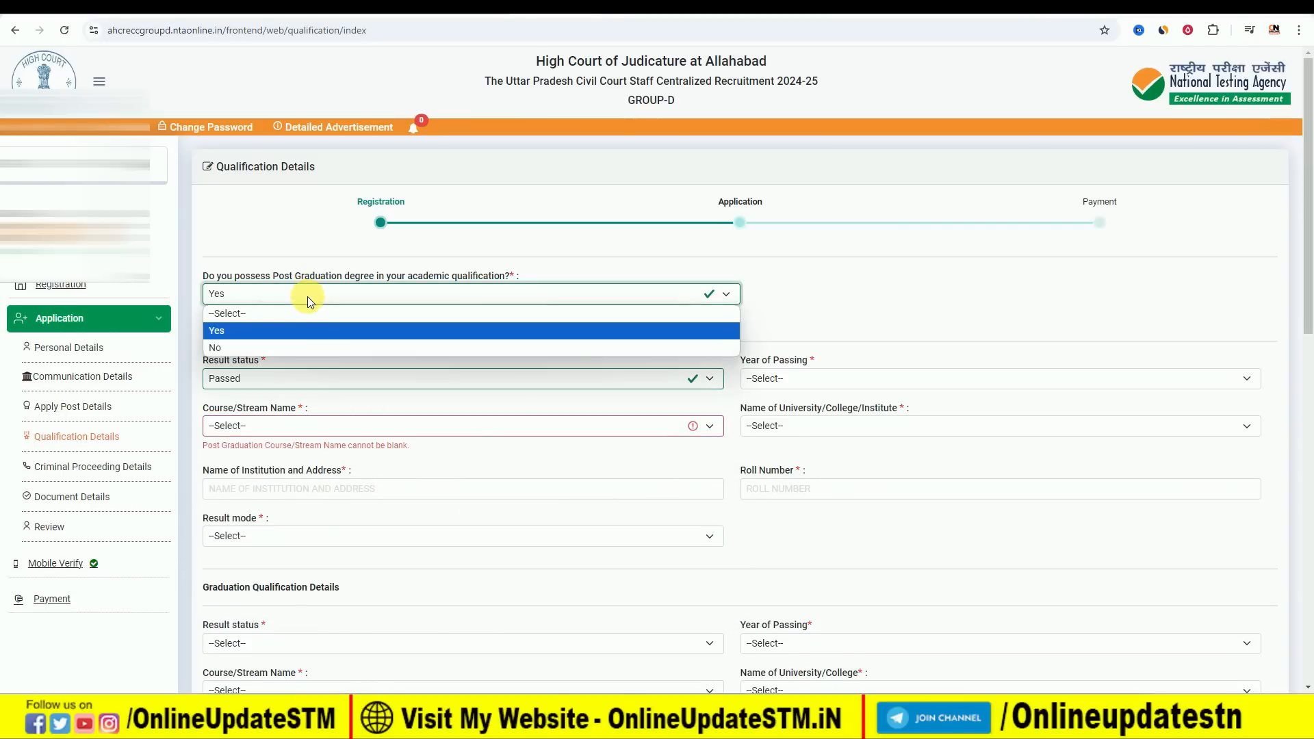
{"action": "left_click", "coordinate": [272, 350]}
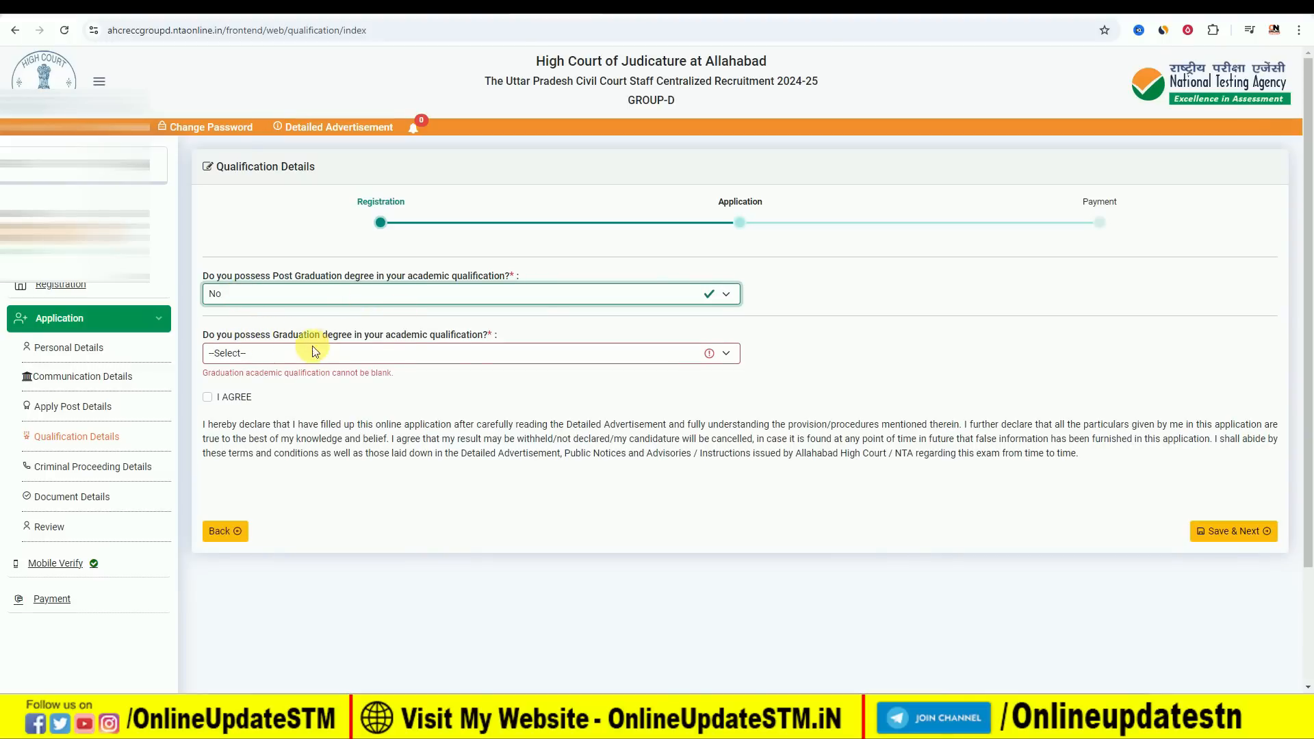
Try the graduation degree answer Yes, and set it to No.
{"action": "left_click", "coordinate": [356, 354]}
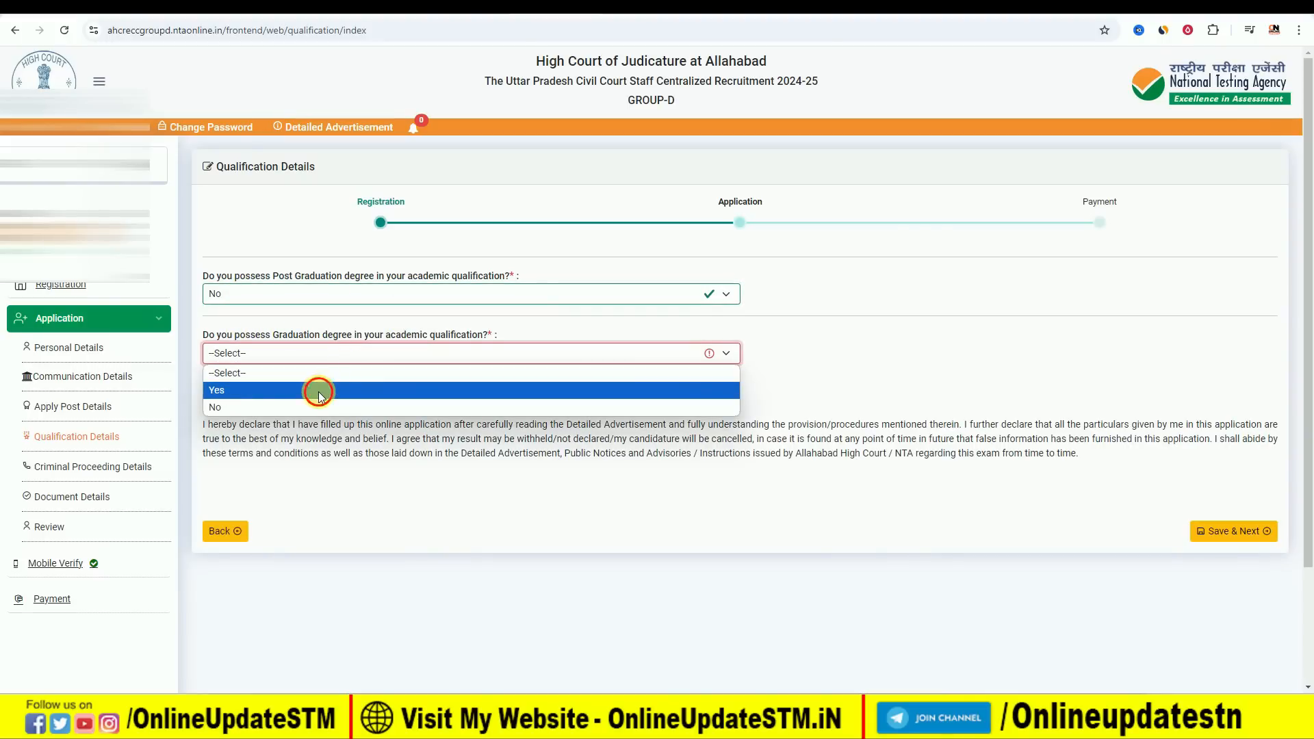
{"action": "left_click", "coordinate": [318, 391]}
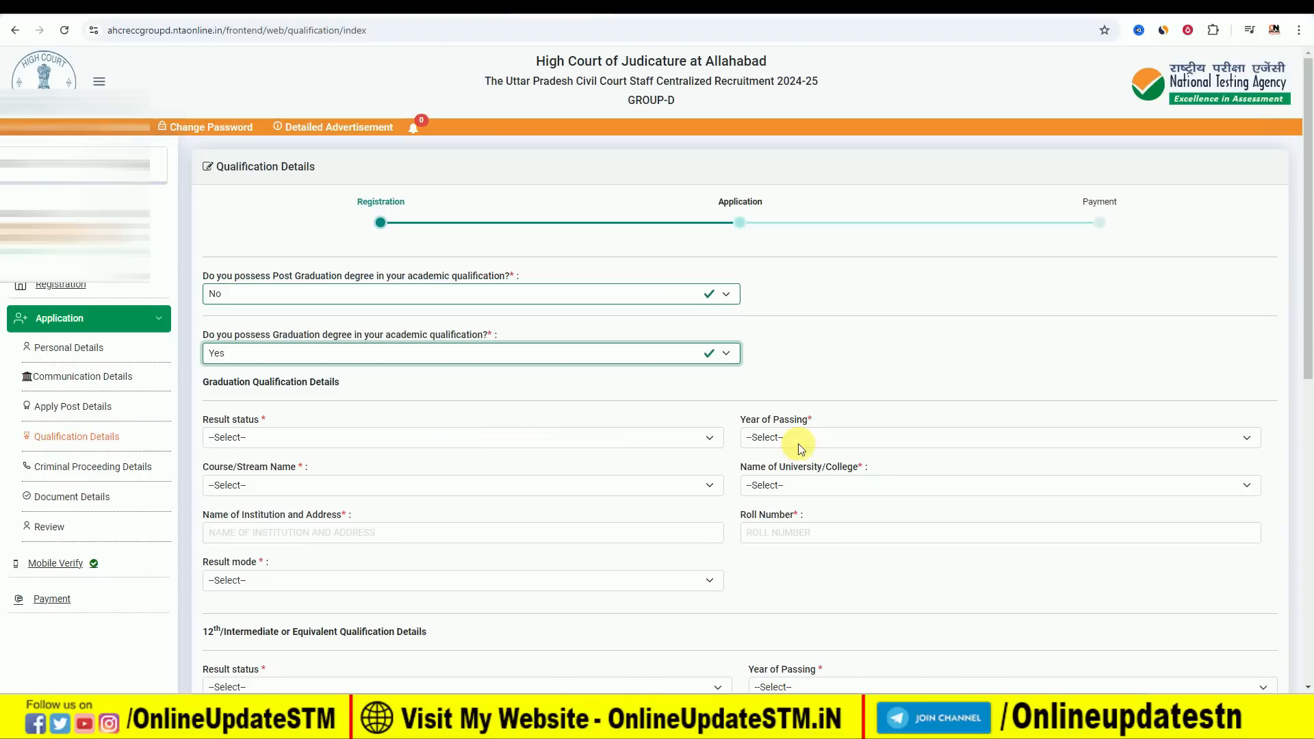
{"action": "left_click", "coordinate": [293, 344]}
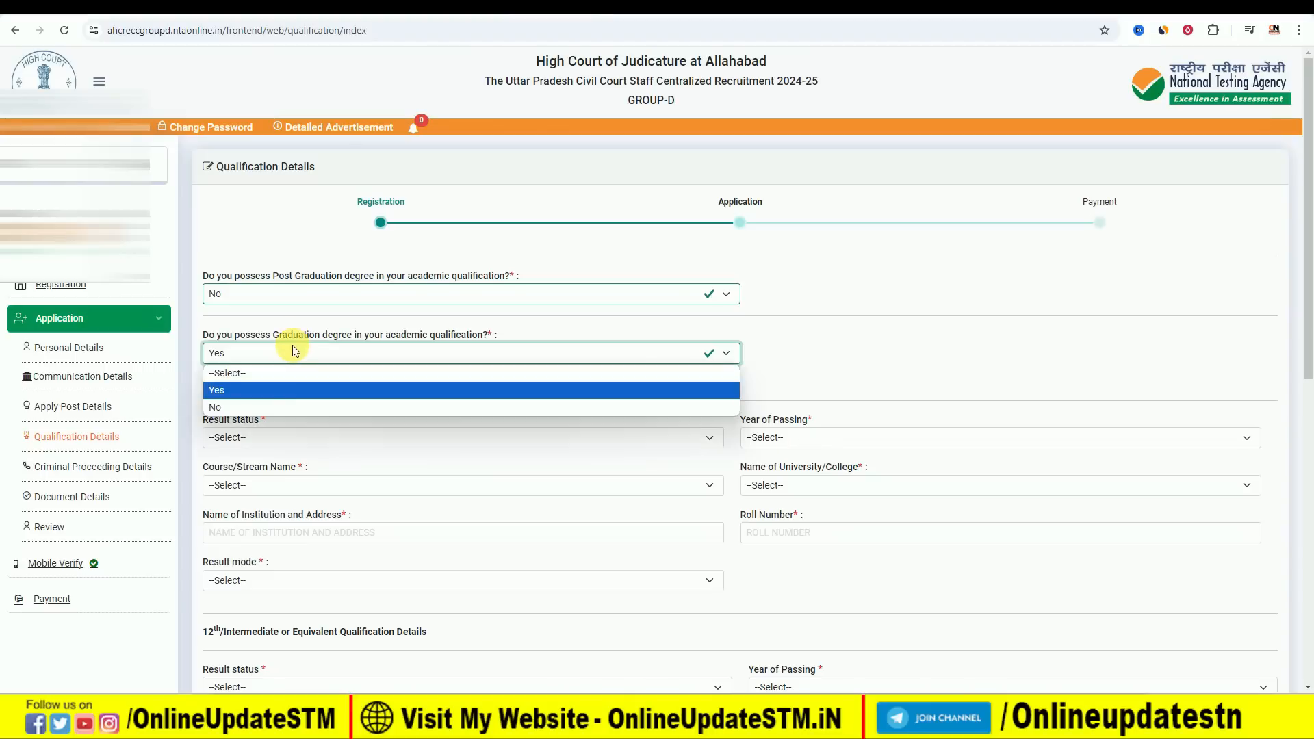
{"action": "left_click", "coordinate": [272, 408]}
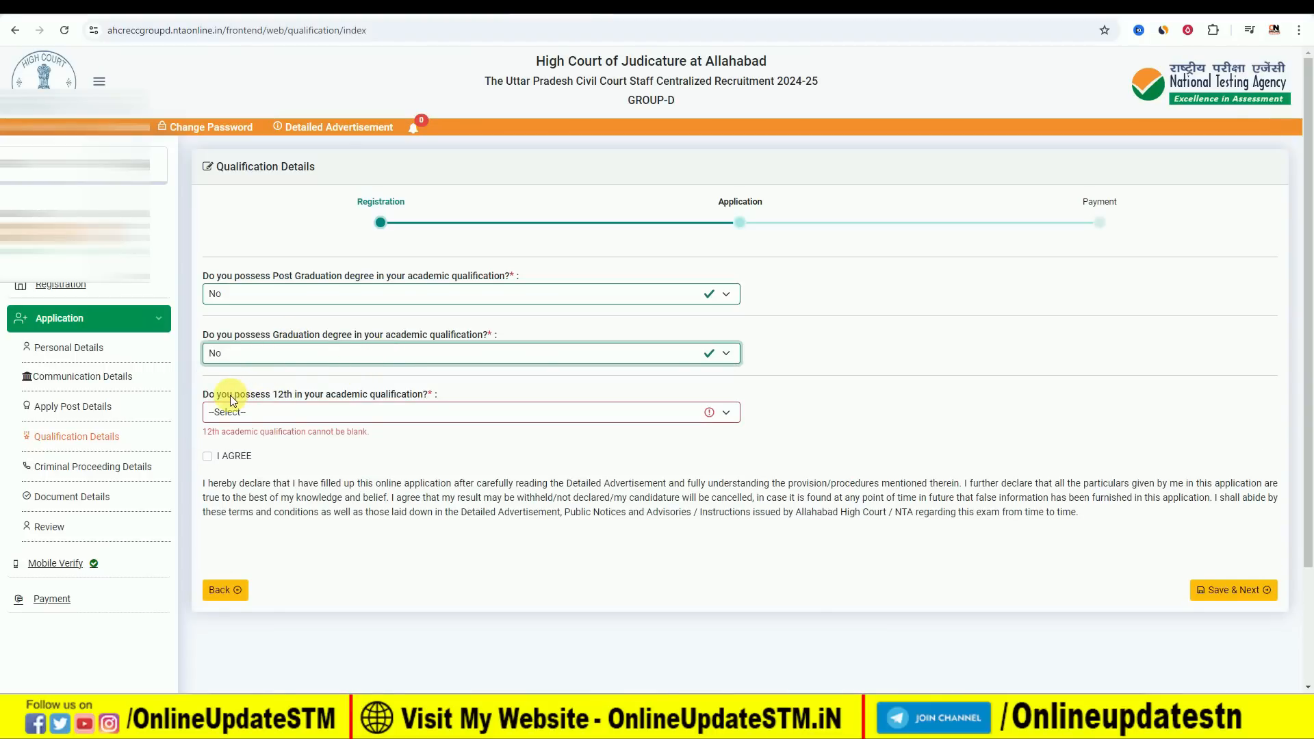
Try the 12th qualification answer No and view the answer options for the 10th qualification.
{"action": "left_click", "coordinate": [289, 415]}
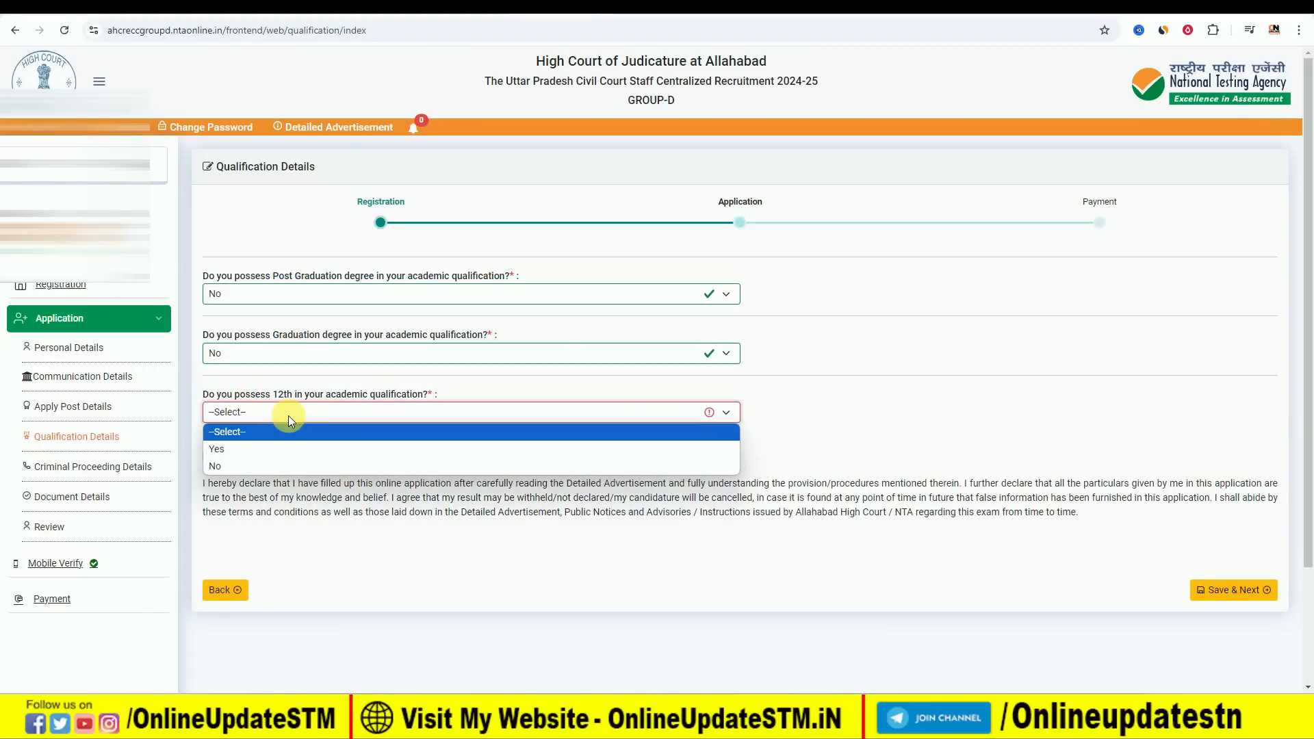
{"action": "left_click", "coordinate": [277, 465]}
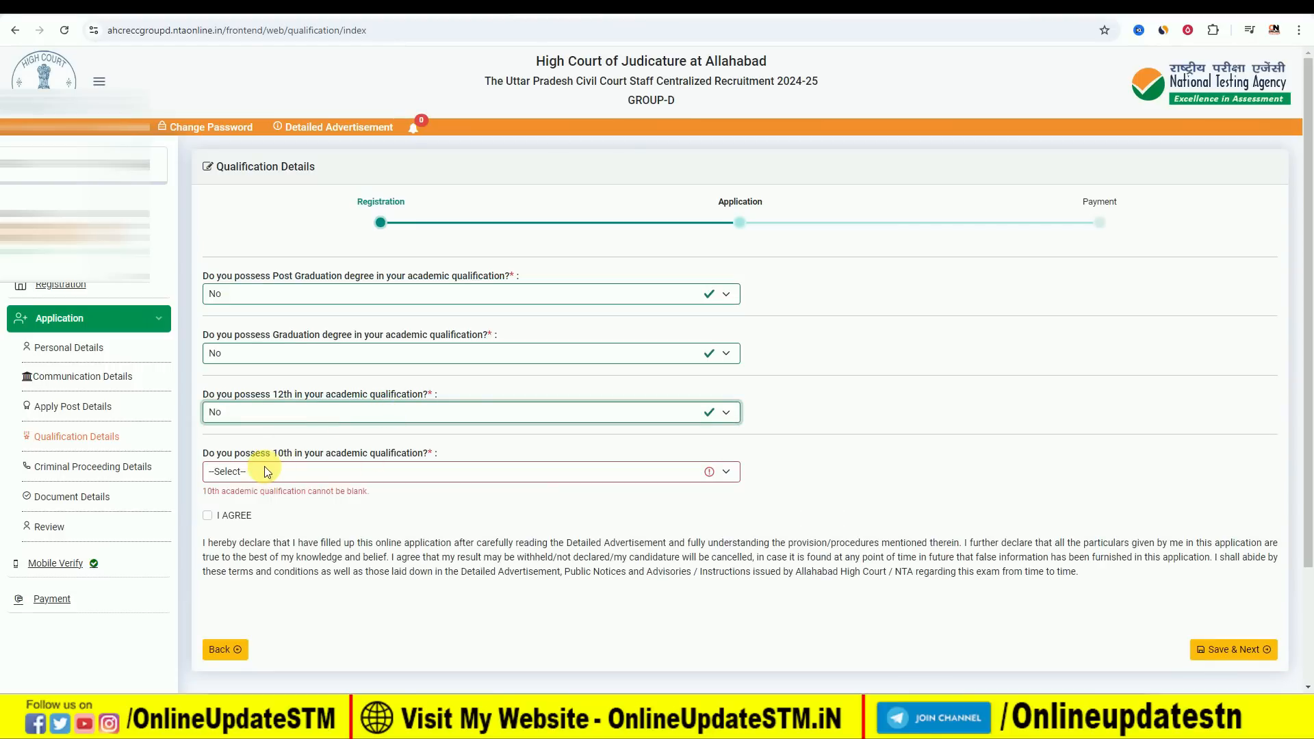
{"action": "left_click", "coordinate": [329, 470]}
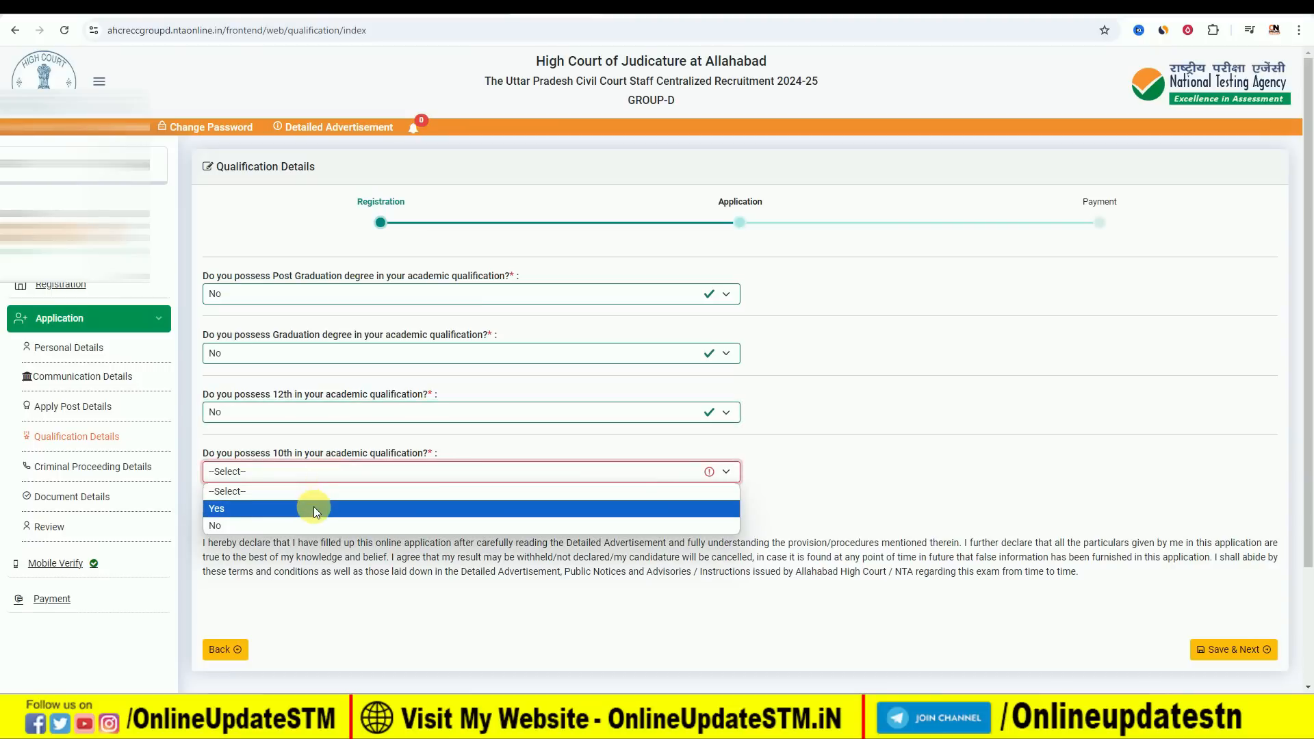
Try the 12th qualification answer Yes with result status Passed, and view the course/stream options.
{"action": "left_click", "coordinate": [339, 411]}
{"action": "left_click", "coordinate": [315, 448]}
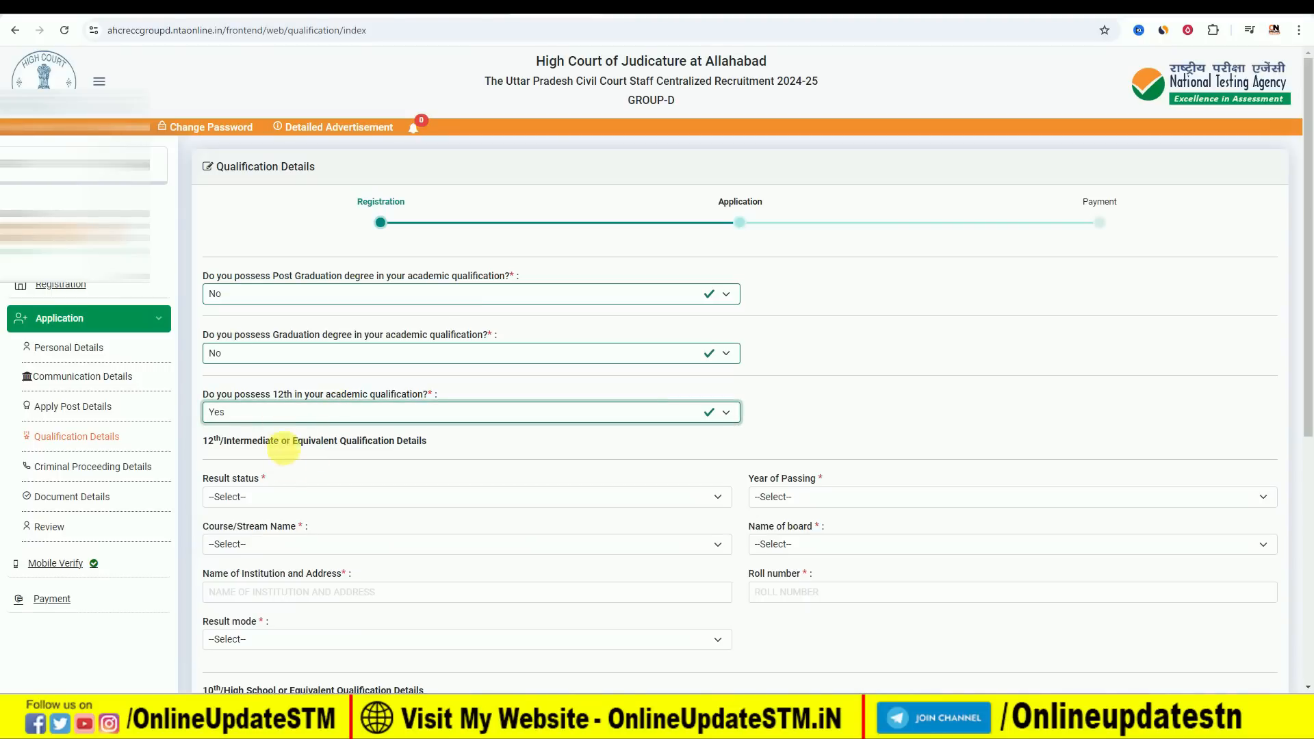
{"action": "left_click", "coordinate": [285, 498]}
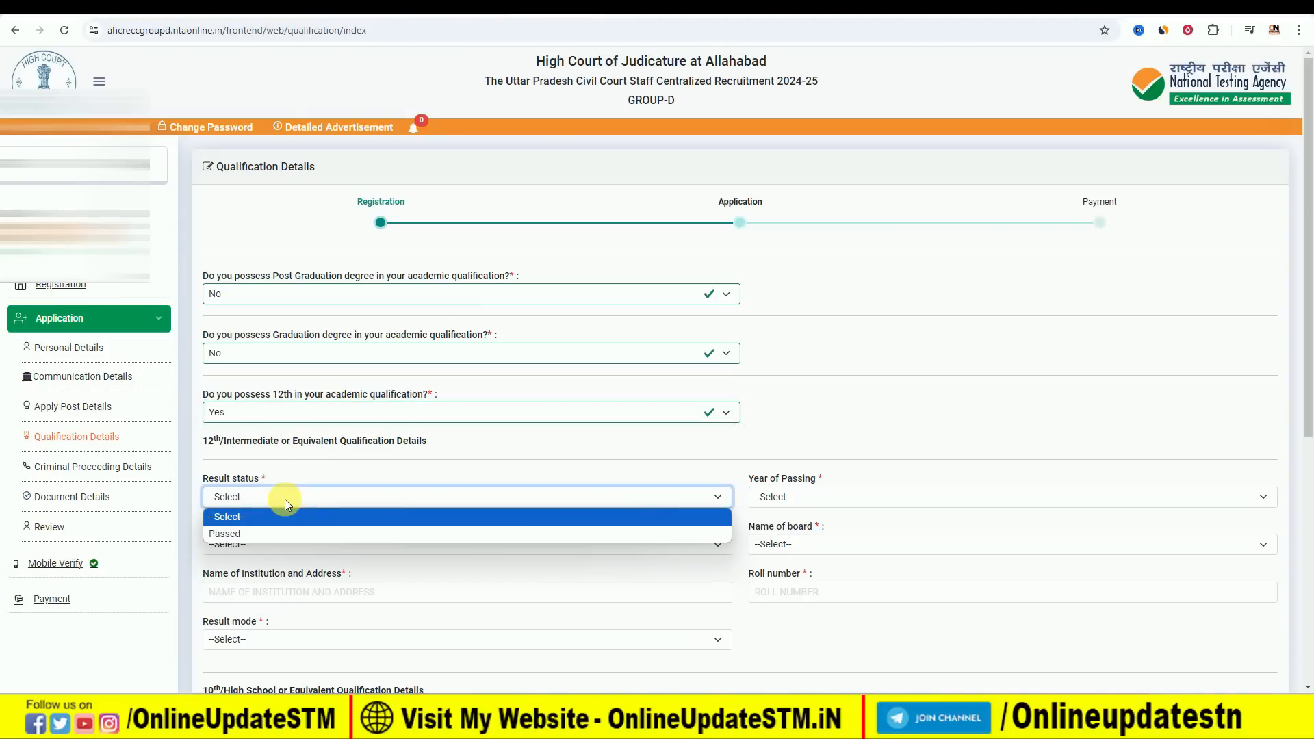
{"action": "left_click", "coordinate": [275, 534]}
{"action": "left_click", "coordinate": [268, 544]}
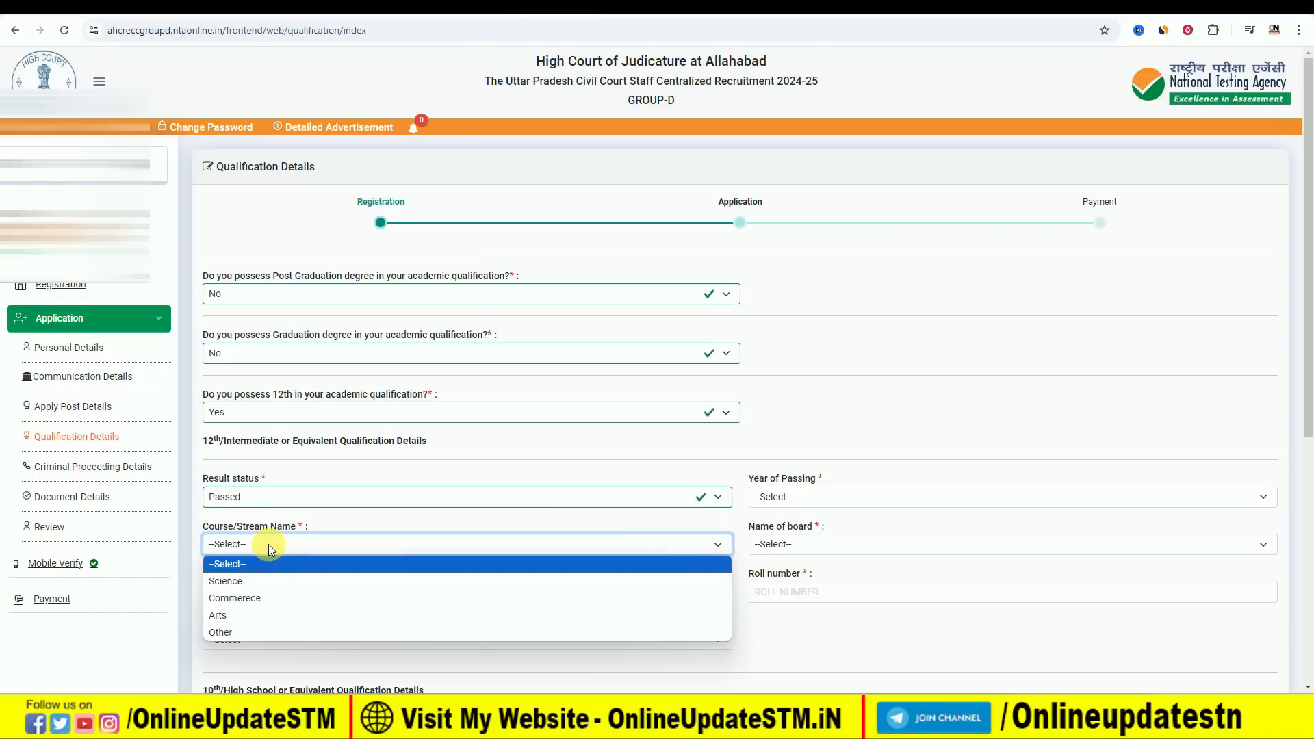
{"action": "left_click", "coordinate": [340, 523]}
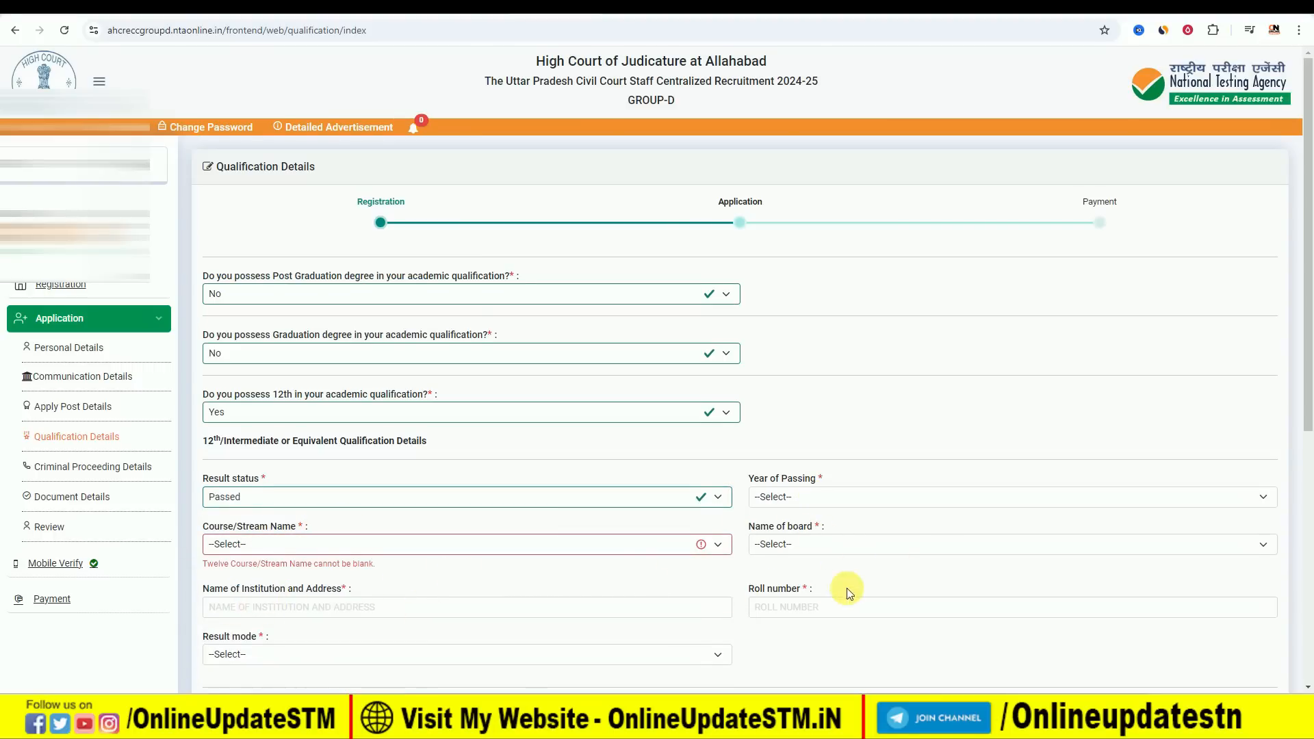
Examine the result mode, course/stream and result status options in the 12th qualification details.
{"action": "scroll", "coordinate": [842, 589], "scroll_direction": "down", "scroll_amount": 1}
{"action": "left_click", "coordinate": [351, 586]}
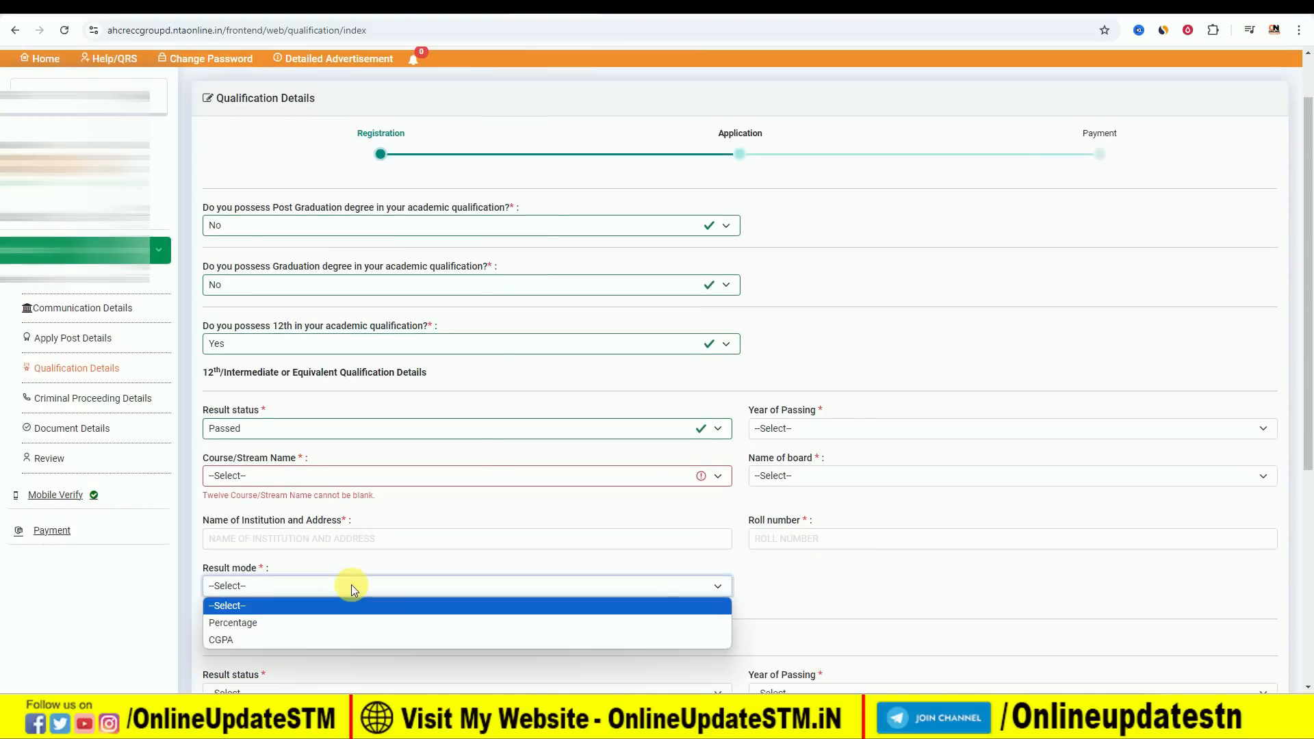
{"action": "left_click", "coordinate": [351, 586]}
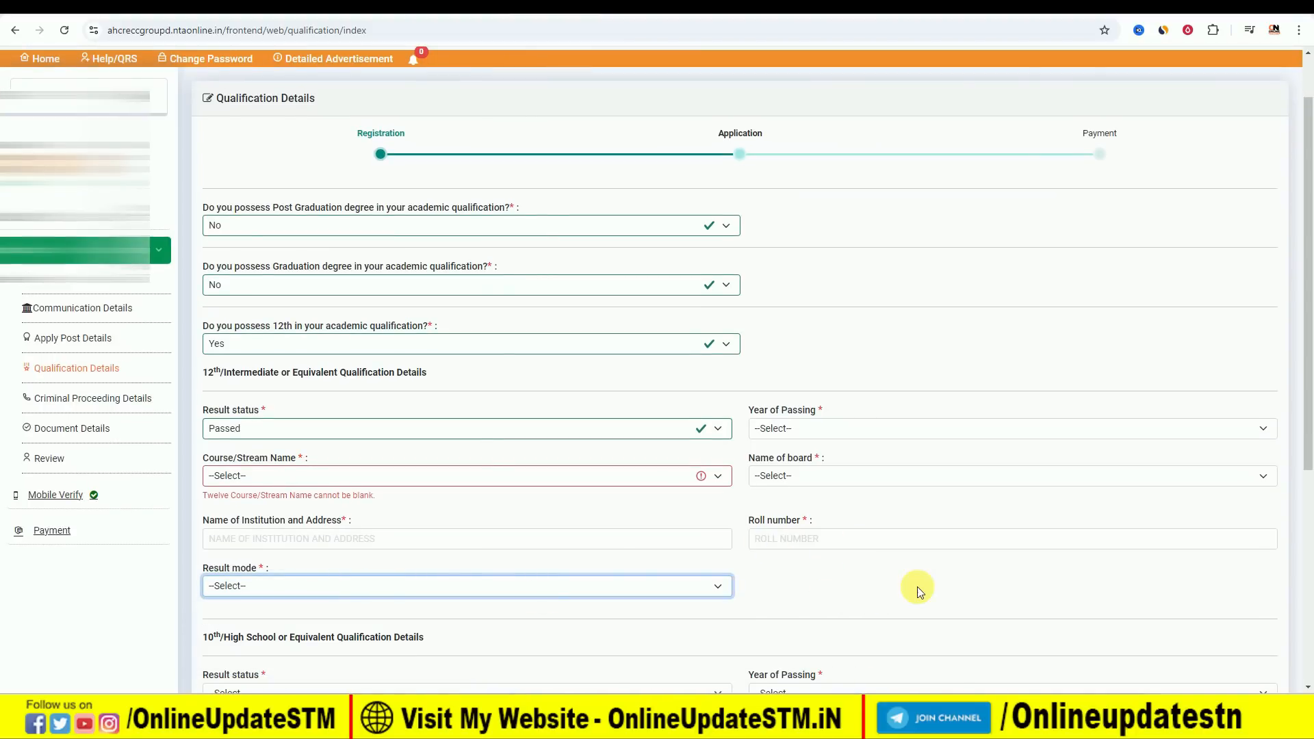
{"action": "left_click", "coordinate": [313, 477]}
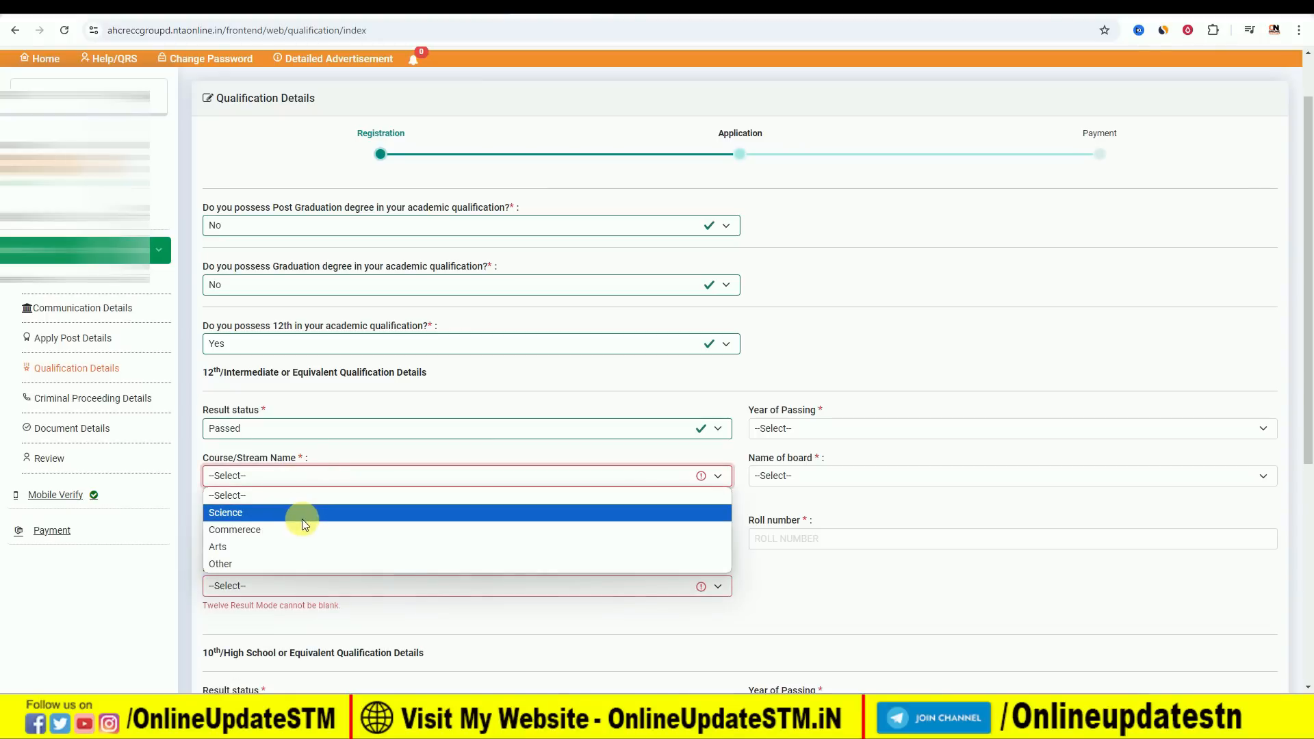
{"action": "left_click", "coordinate": [305, 427]}
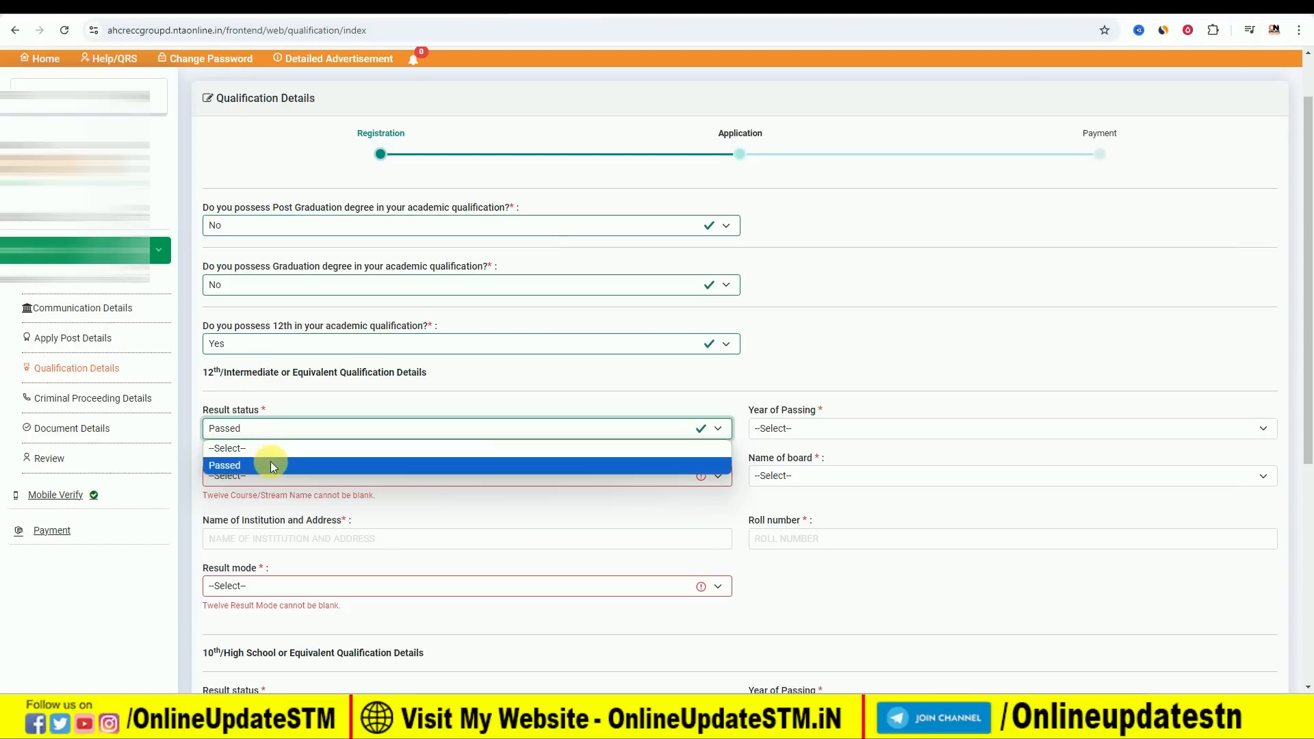
{"action": "left_click", "coordinate": [277, 426]}
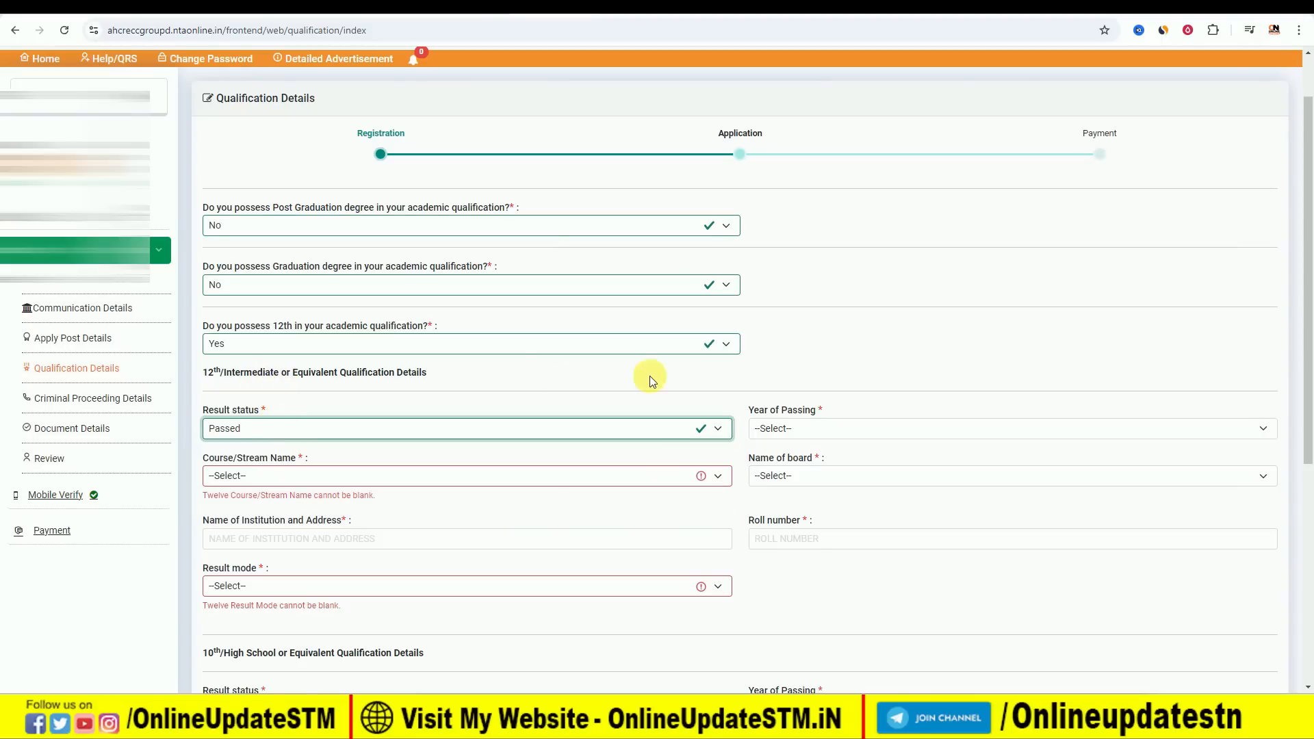
Set the 12th qualification answer to No, and try the 10th qualification answers No and Yes.
{"action": "left_click", "coordinate": [457, 343]}
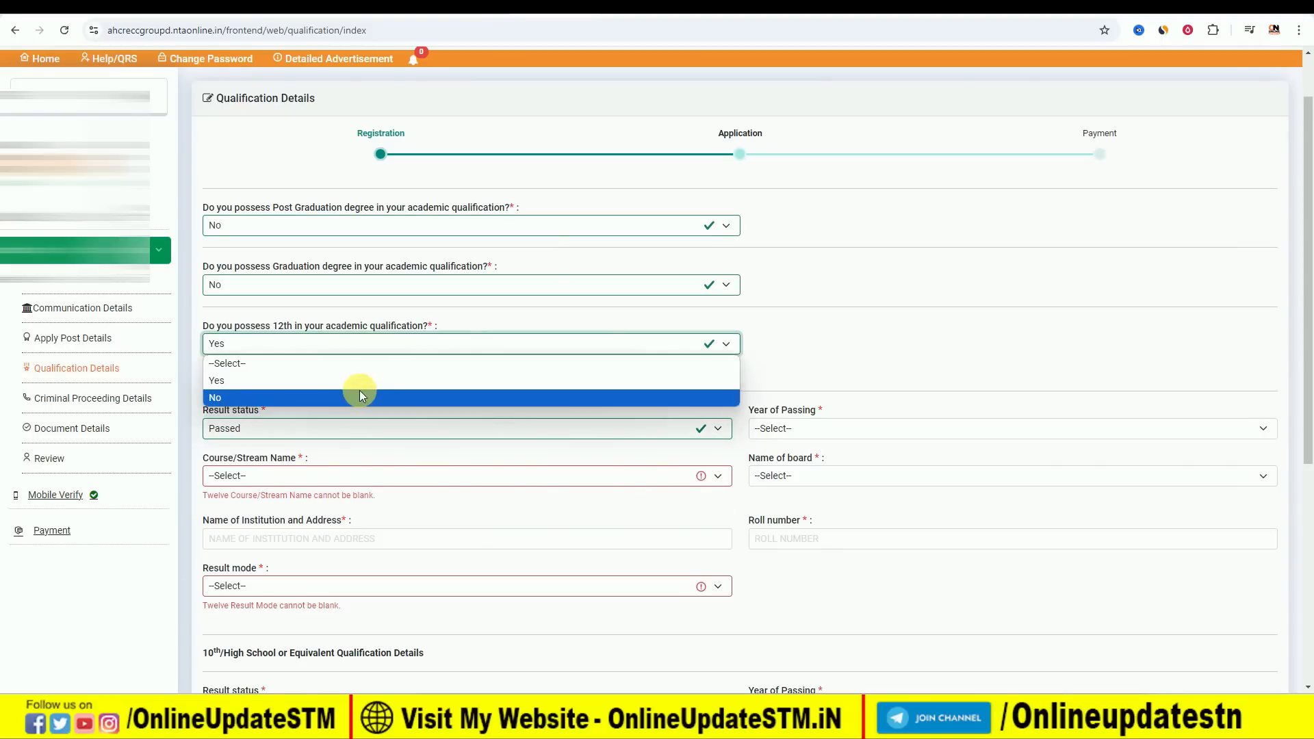
{"action": "left_click", "coordinate": [360, 396]}
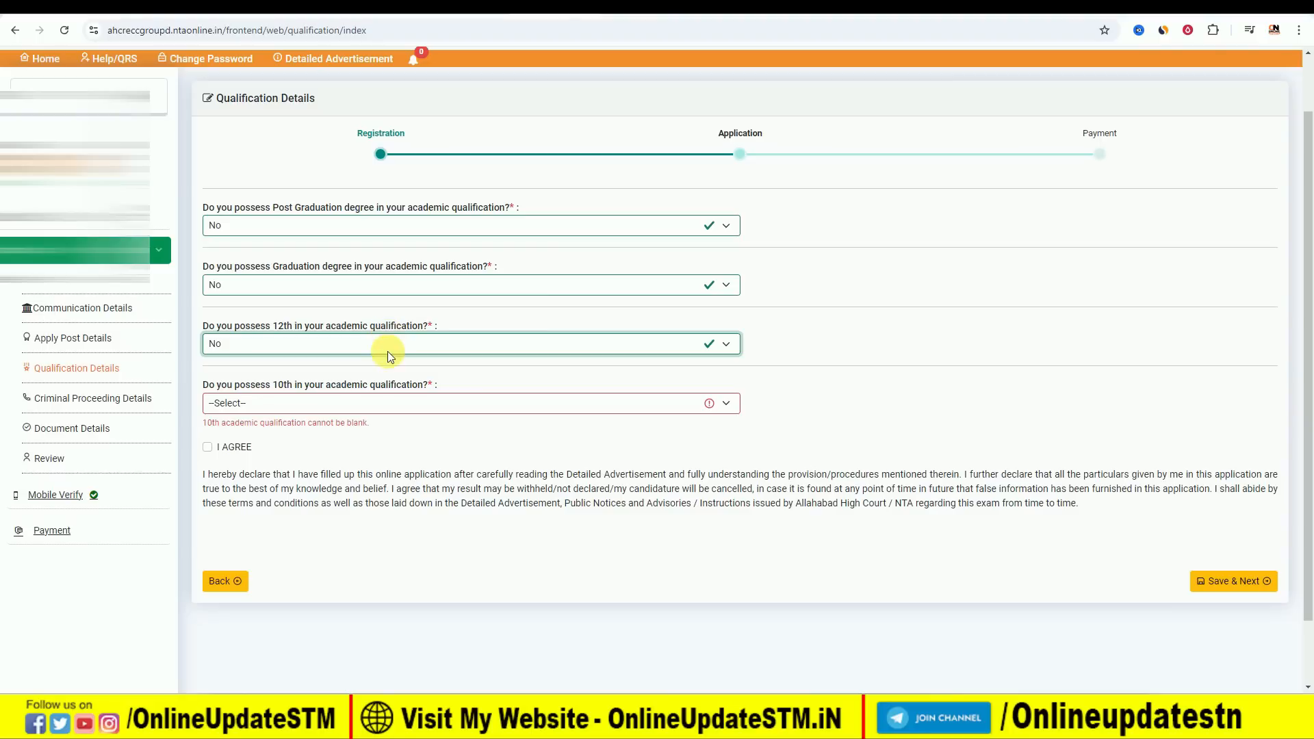
{"action": "left_click", "coordinate": [360, 403]}
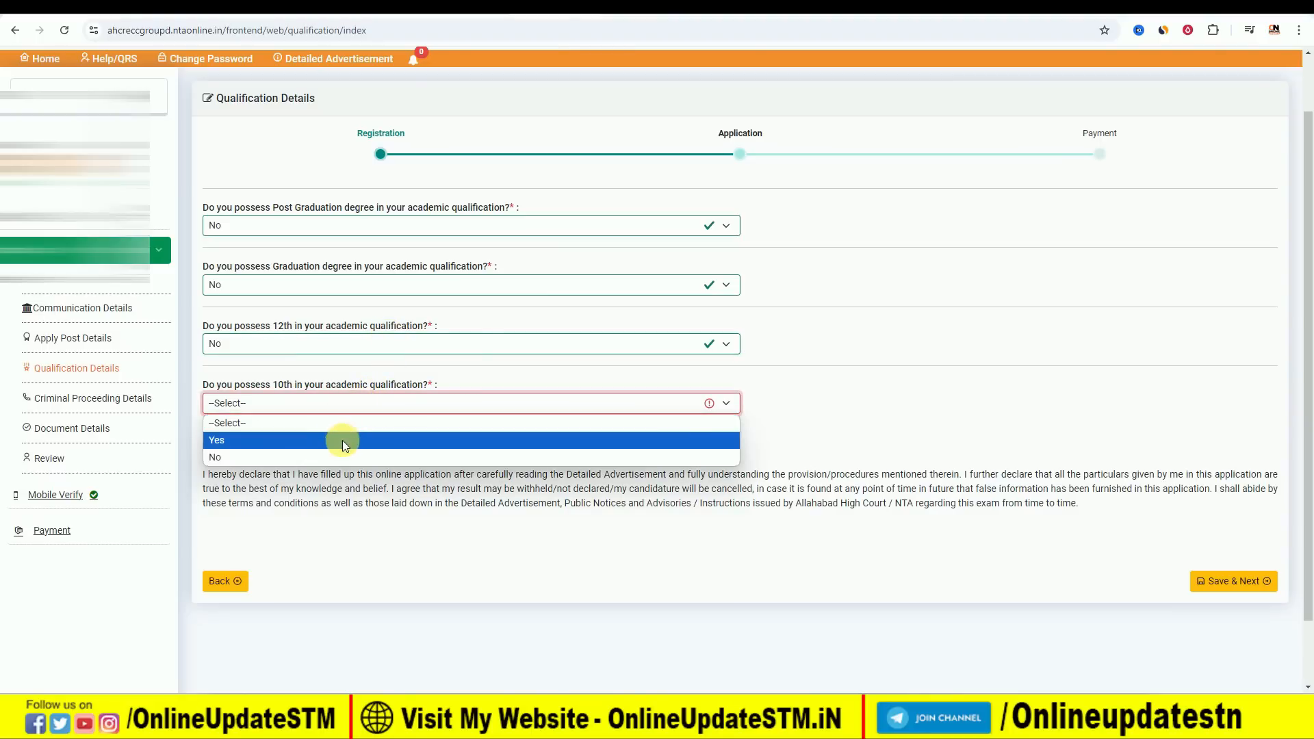
{"action": "left_click", "coordinate": [332, 457]}
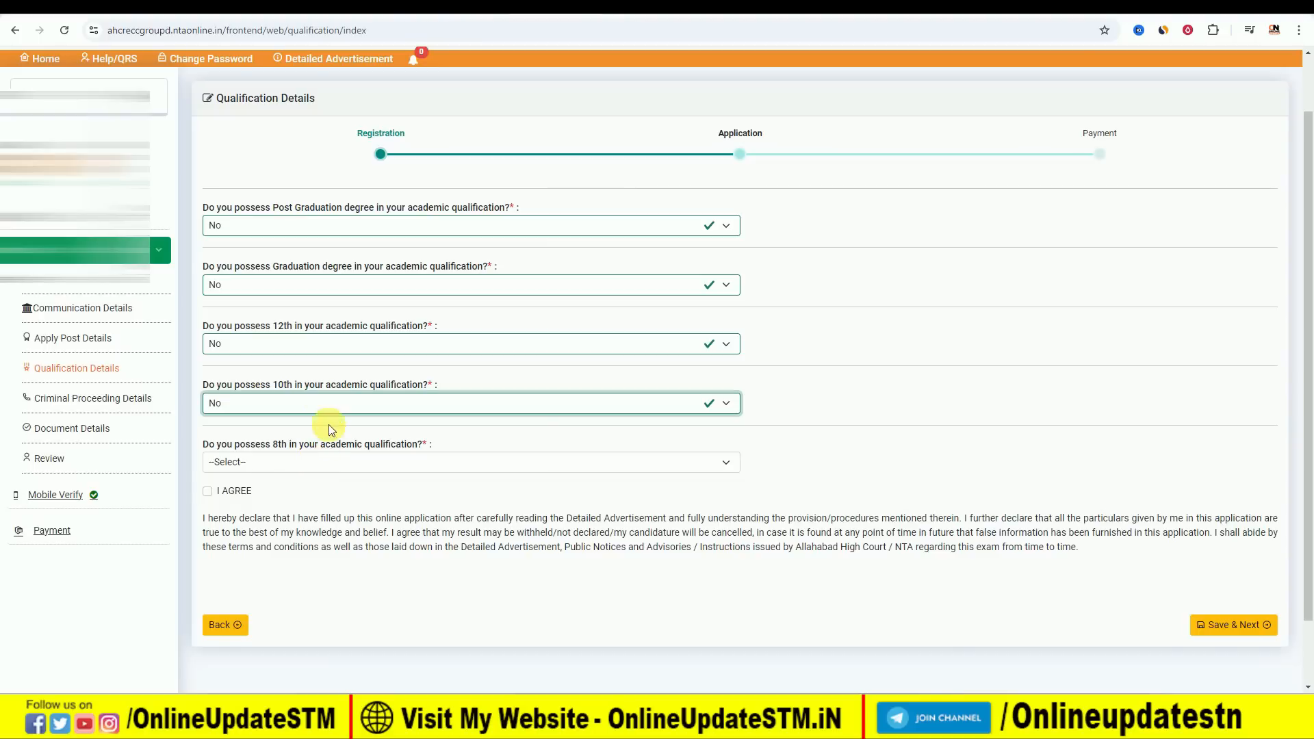
{"action": "left_click", "coordinate": [312, 404]}
{"action": "left_click", "coordinate": [295, 441]}
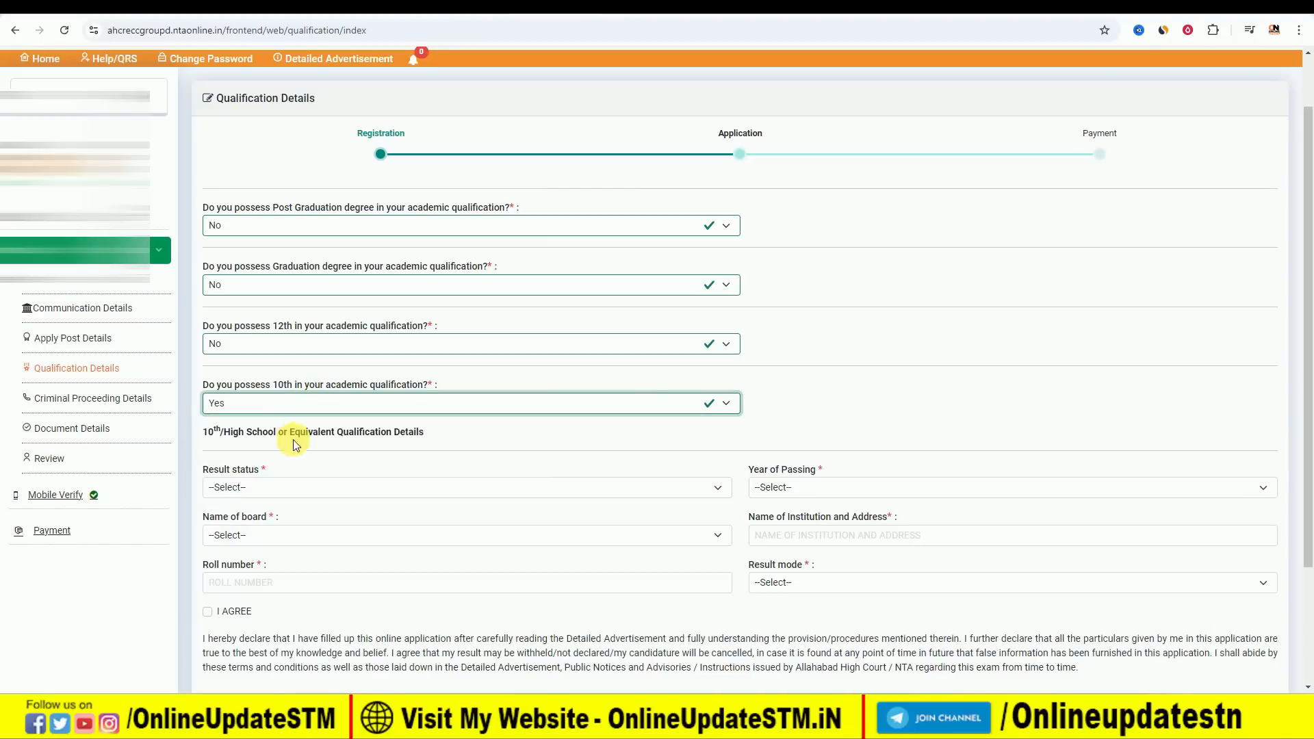
Fill in the 10th details with result status Passed, passing year 2016 and board BIHAR SCHOOL EXAMINATION BOARD.
{"action": "left_click", "coordinate": [281, 487]}
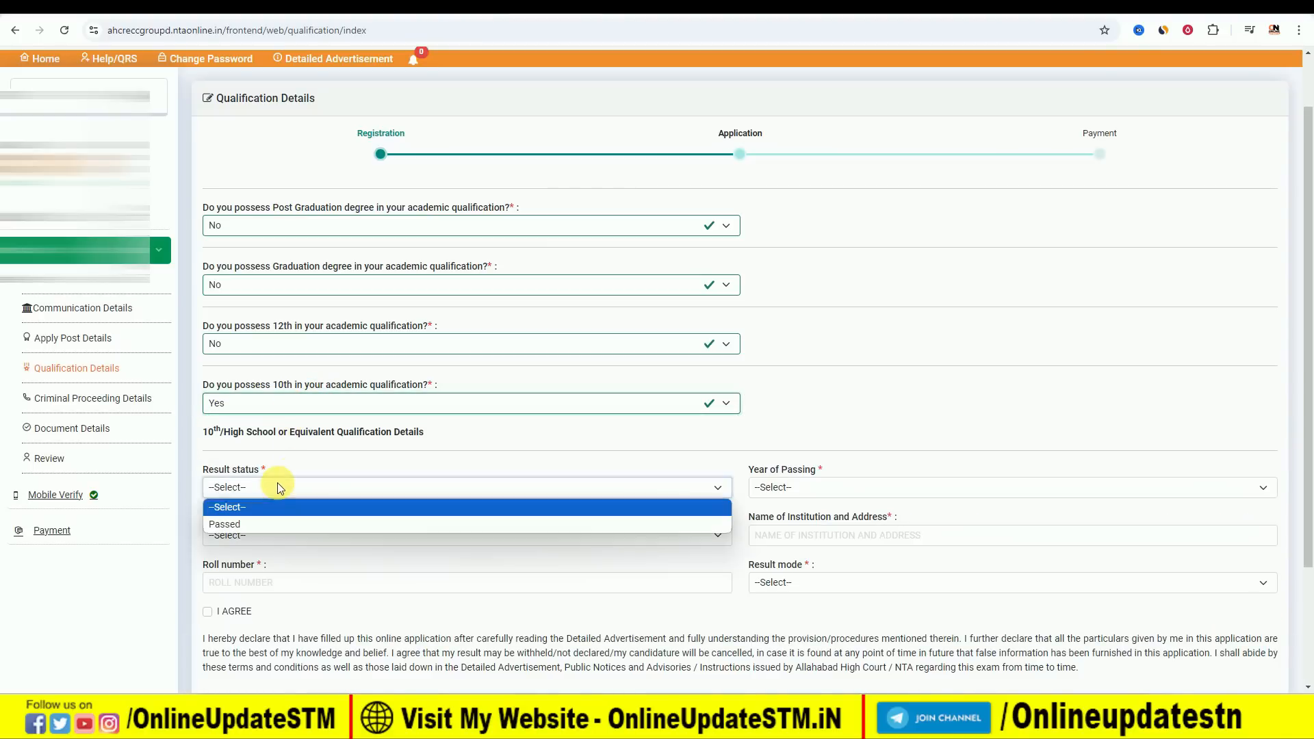
{"action": "left_click", "coordinate": [269, 521]}
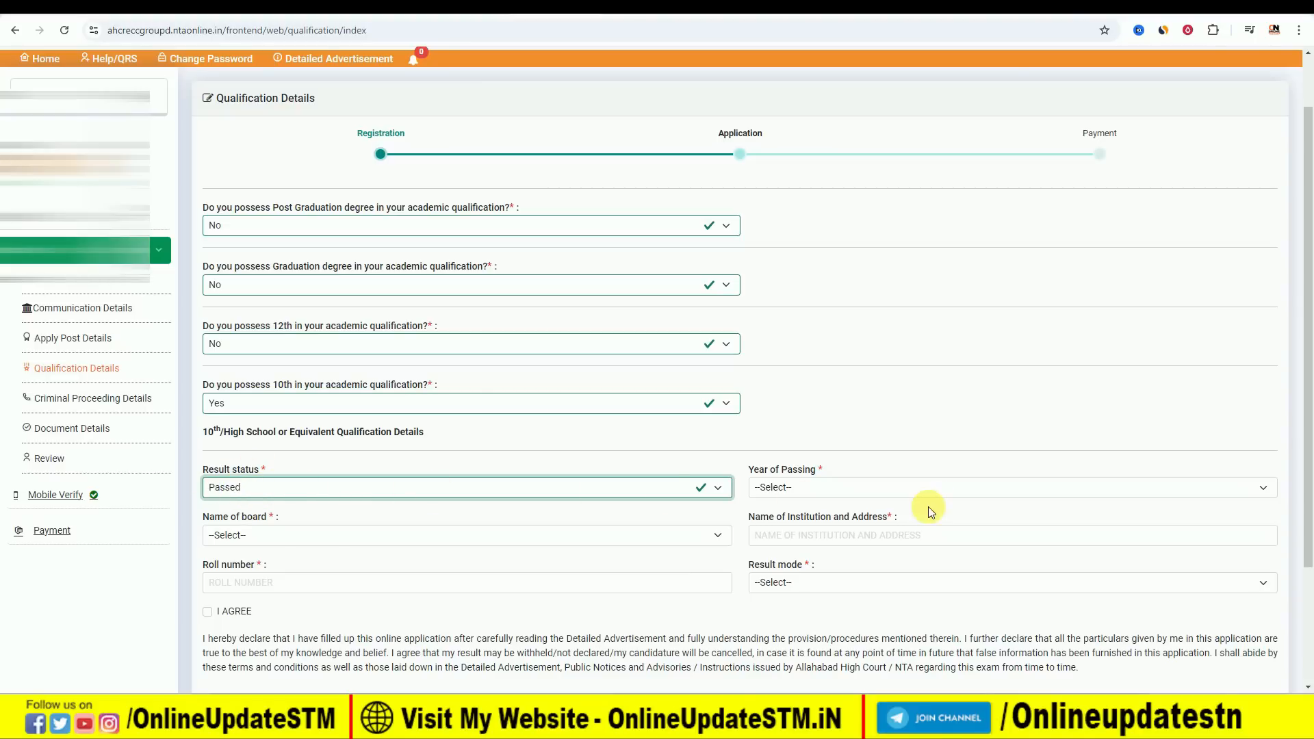
{"action": "left_click", "coordinate": [902, 488]}
{"action": "scroll", "coordinate": [828, 339], "scroll_direction": "down", "scroll_amount": 6}
{"action": "scroll", "coordinate": [822, 376], "scroll_direction": "down", "scroll_amount": 3}
{"action": "left_click", "coordinate": [794, 331]}
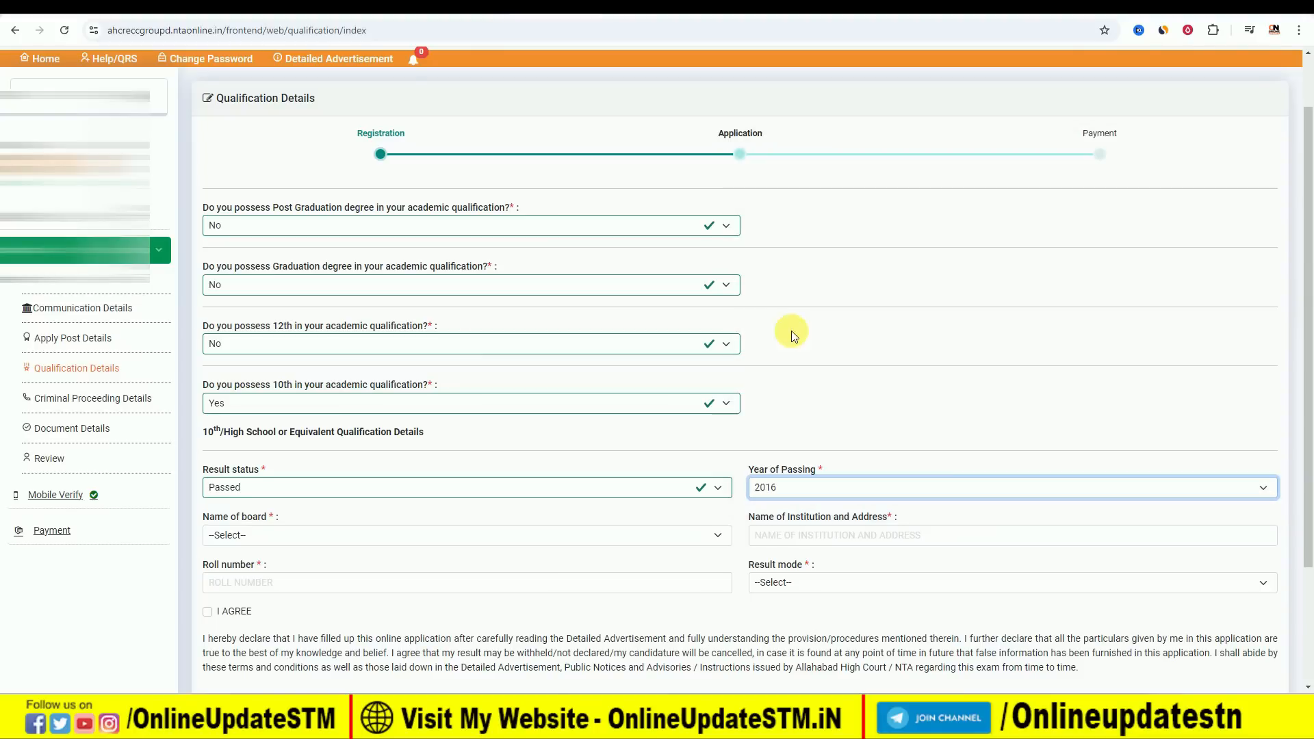
{"action": "left_click", "coordinate": [269, 536]}
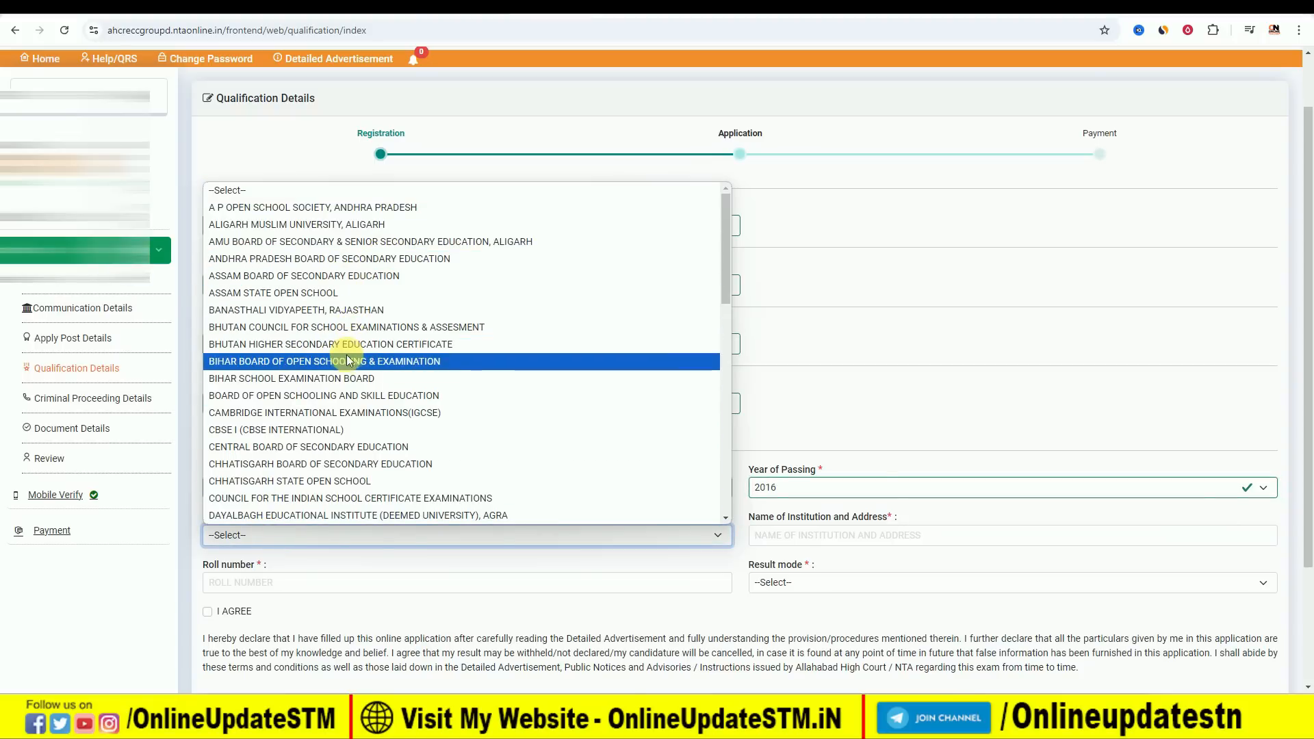
{"action": "left_click", "coordinate": [343, 378]}
Enter SCHOOL NAME as the 10th institution, choose Percentage as result mode, and enter 500 total and 350 obtained marks.
{"action": "left_click", "coordinate": [818, 536]}
{"action": "type", "text": "SCHOOL NAME"}
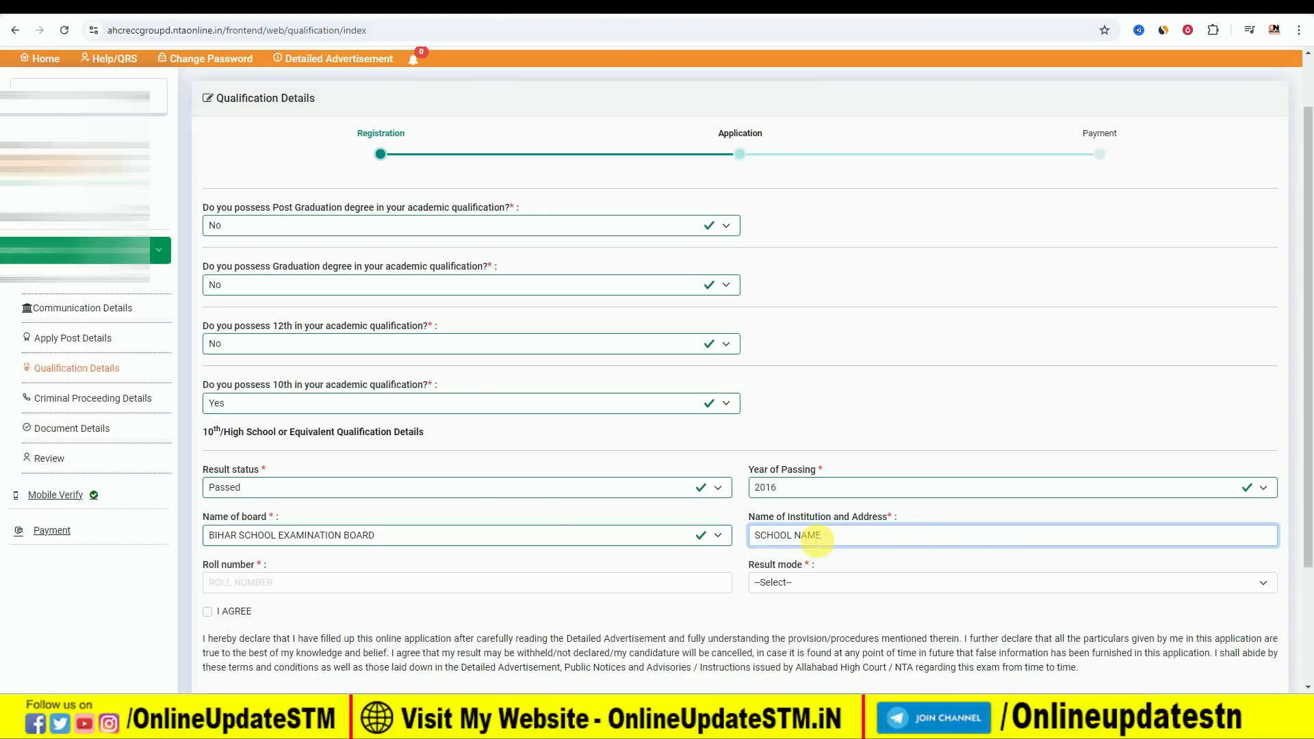
{"action": "scroll", "coordinate": [883, 537], "scroll_direction": "down", "scroll_amount": 1}
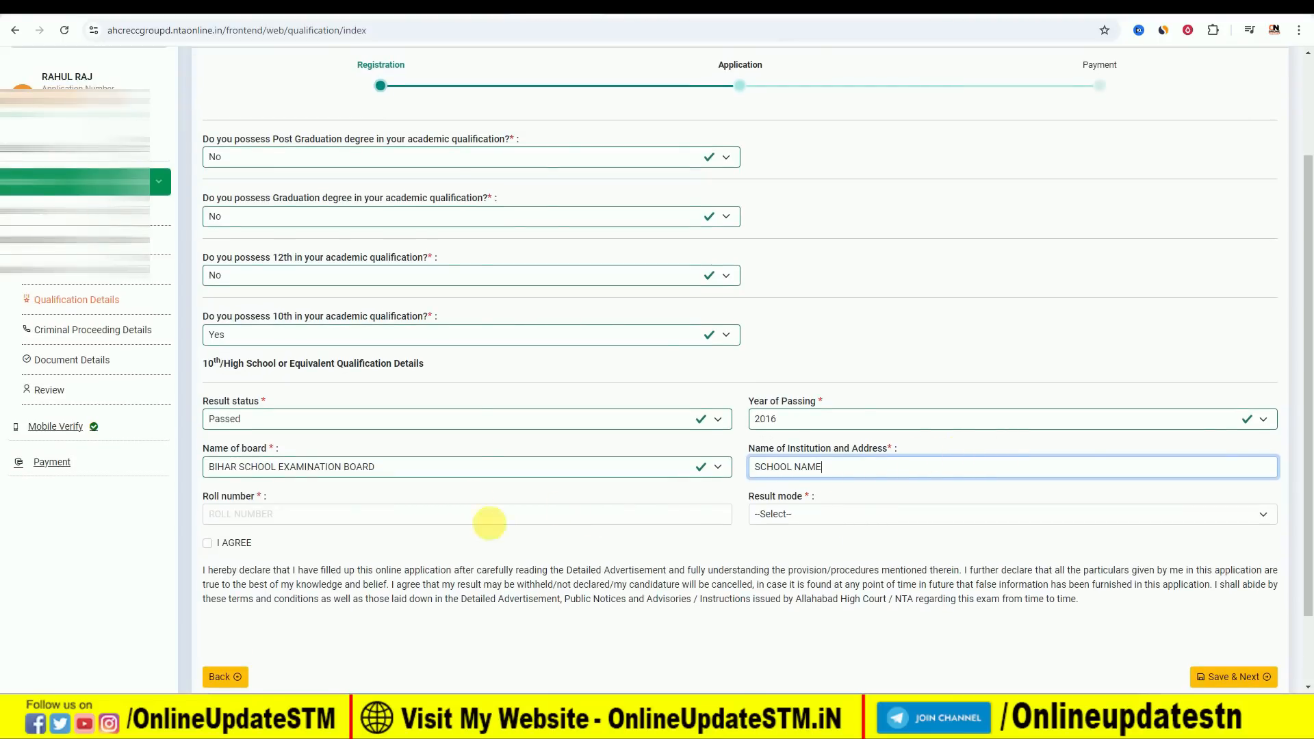
{"action": "left_click", "coordinate": [802, 514]}
{"action": "left_click", "coordinate": [798, 550]}
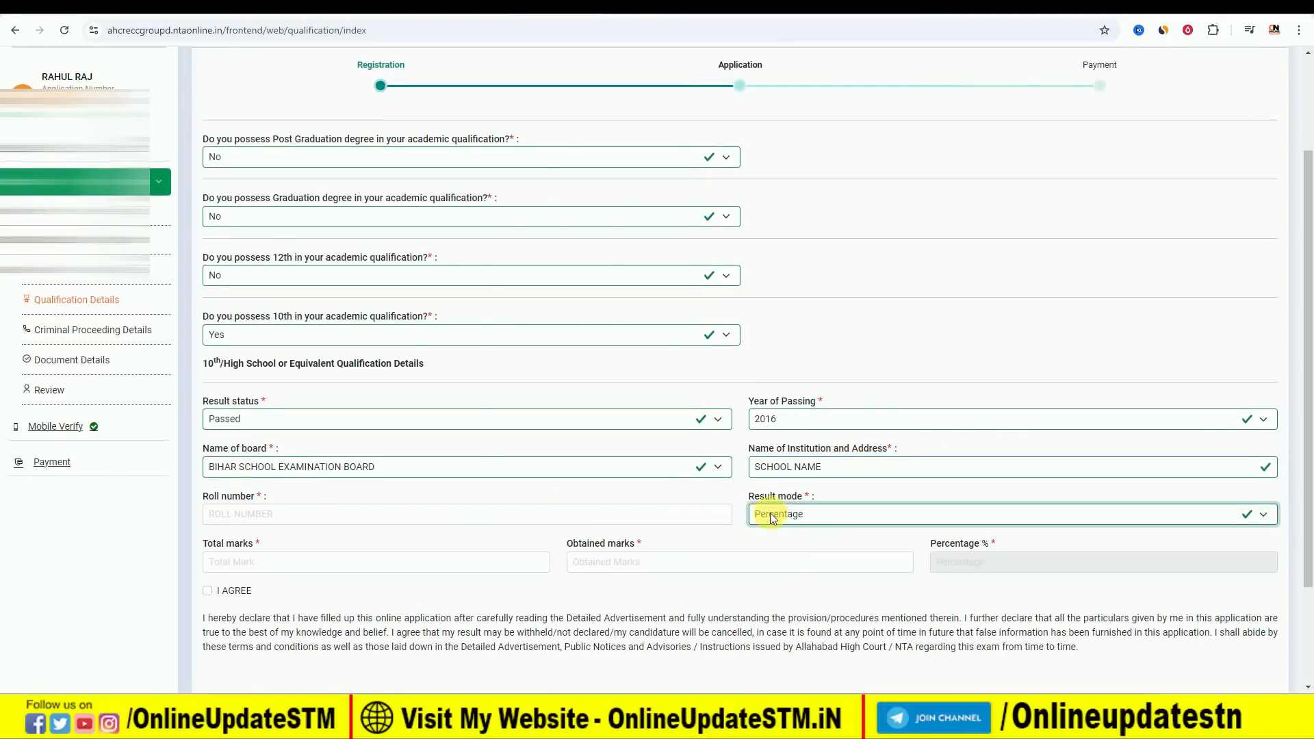
{"action": "left_click", "coordinate": [335, 565]}
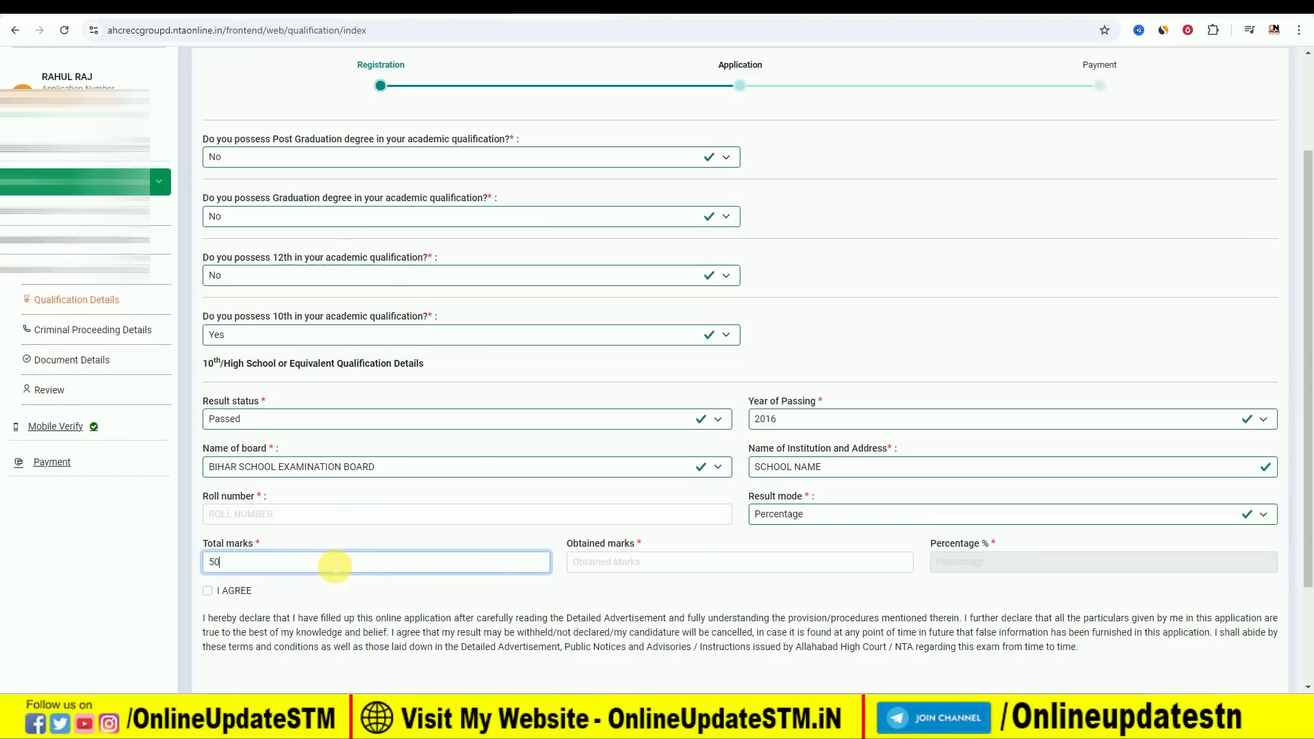
{"action": "left_click", "coordinate": [658, 566]}
{"action": "type", "text": "350"}
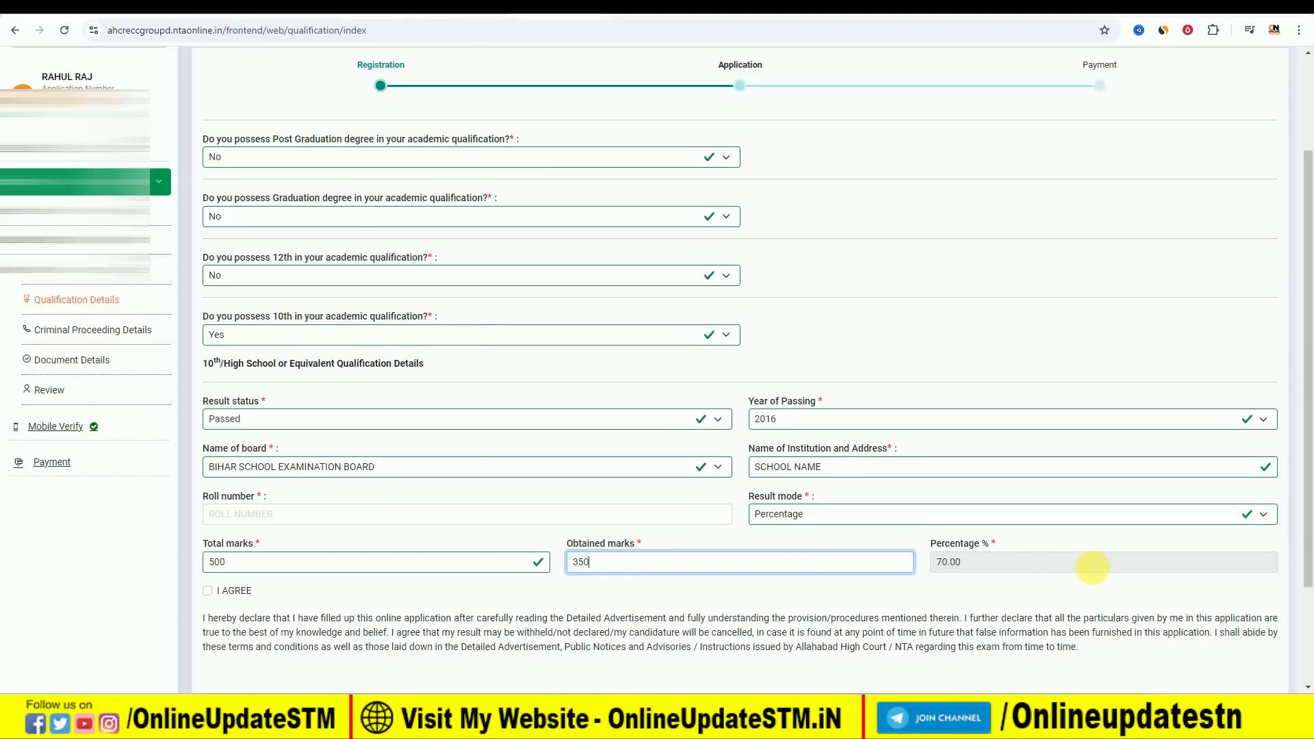
Set both the 10th and 8th qualification answers to No and view the Class VI qualification fields.
{"action": "scroll", "coordinate": [657, 566], "scroll_direction": "down", "scroll_amount": 3}
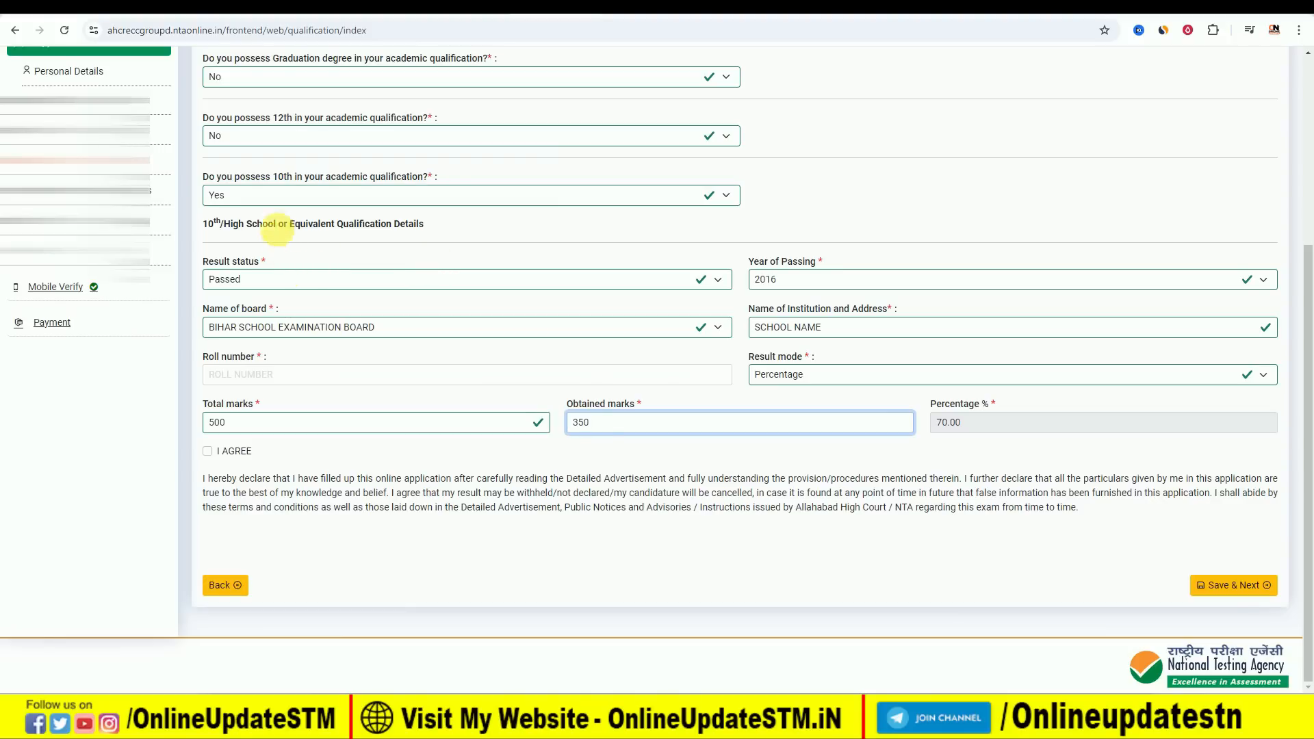
{"action": "left_click", "coordinate": [315, 197]}
{"action": "left_click", "coordinate": [300, 251]}
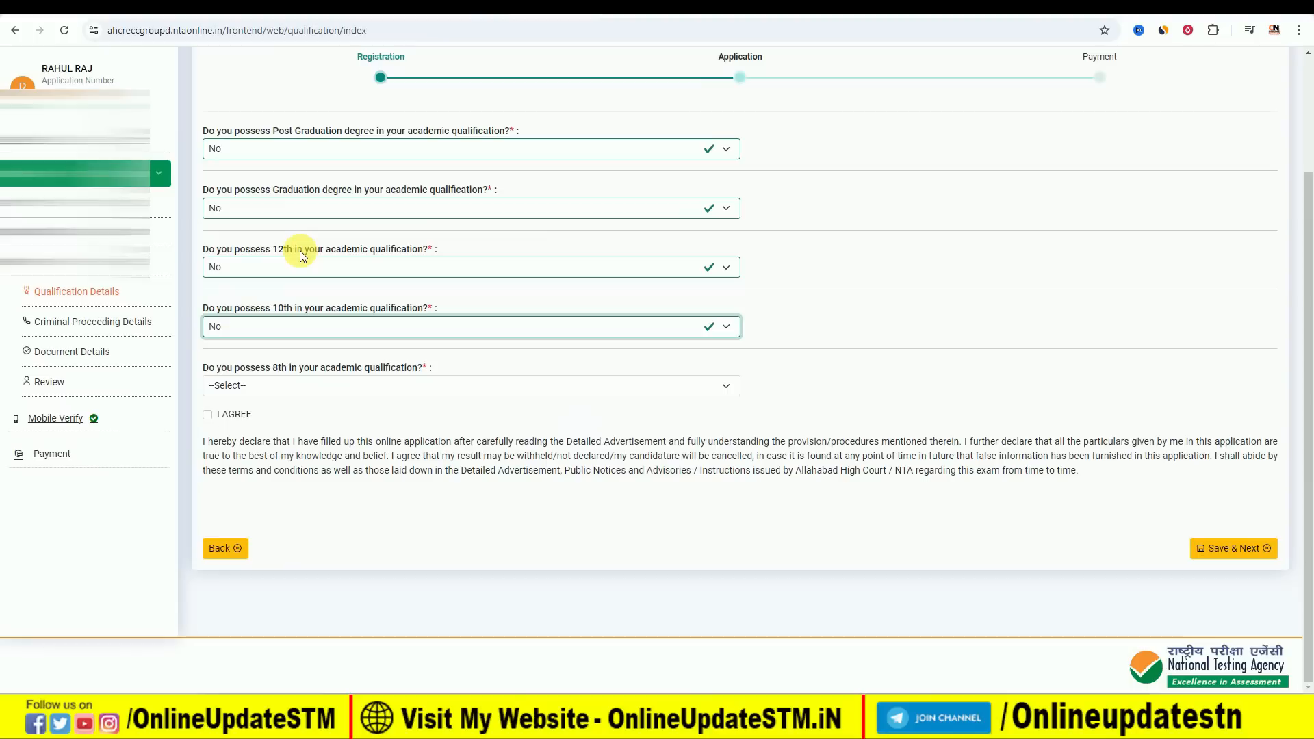
{"action": "left_click", "coordinate": [327, 388]}
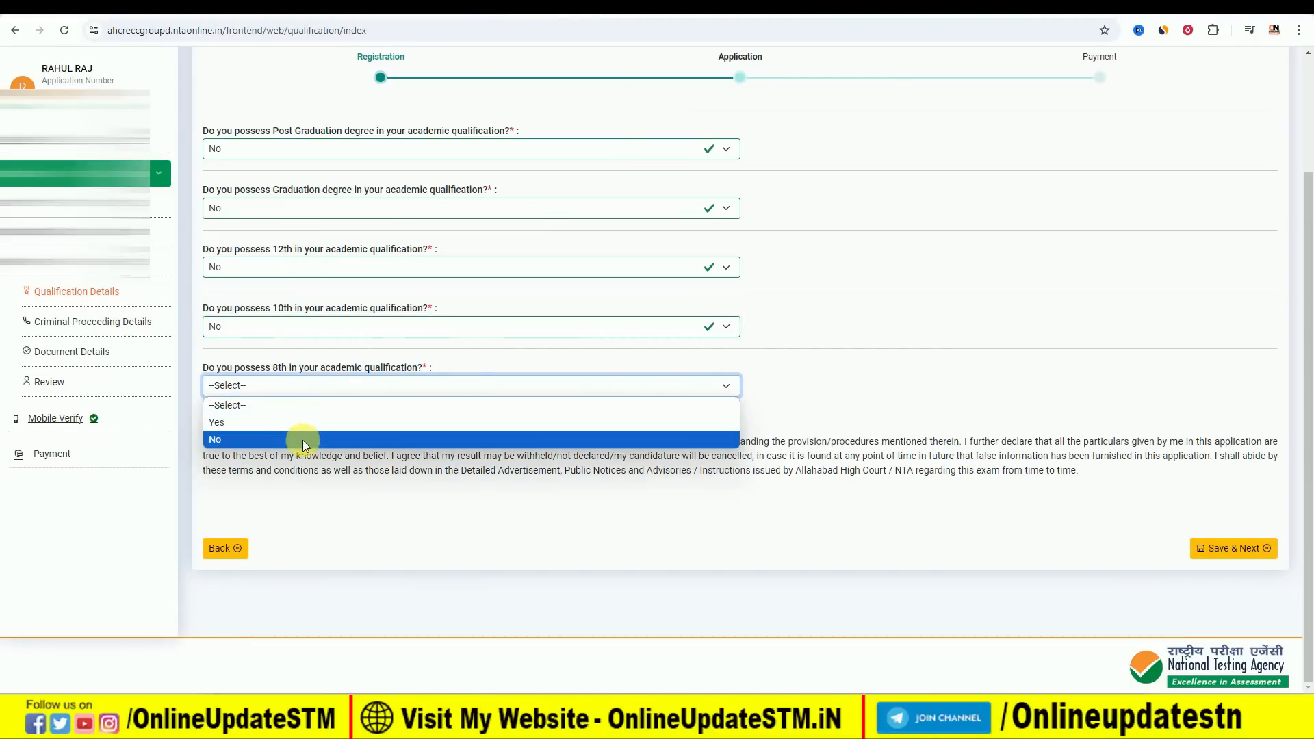
{"action": "left_click", "coordinate": [303, 441]}
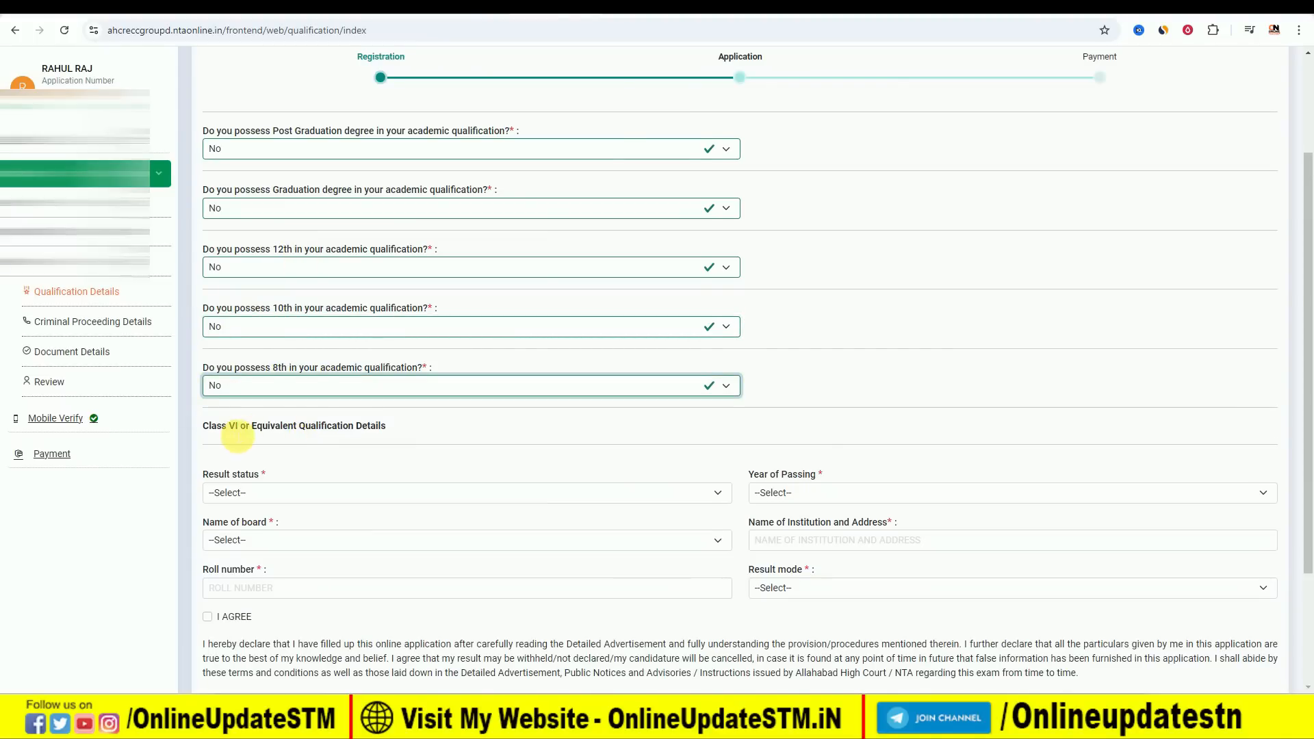
{"action": "scroll", "coordinate": [232, 411], "scroll_direction": "down", "scroll_amount": 1}
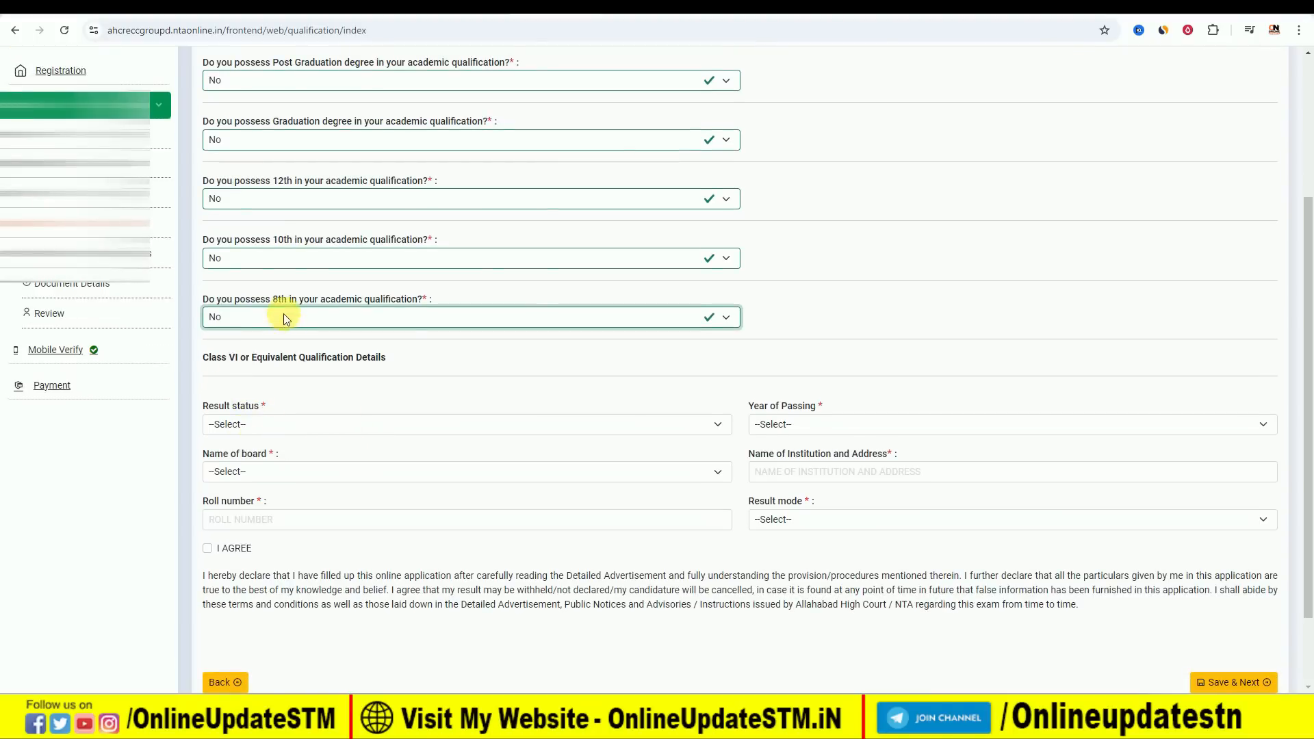
Set the 10th qualification answer back to Yes and save the qualification details.
{"action": "left_click", "coordinate": [306, 266]}
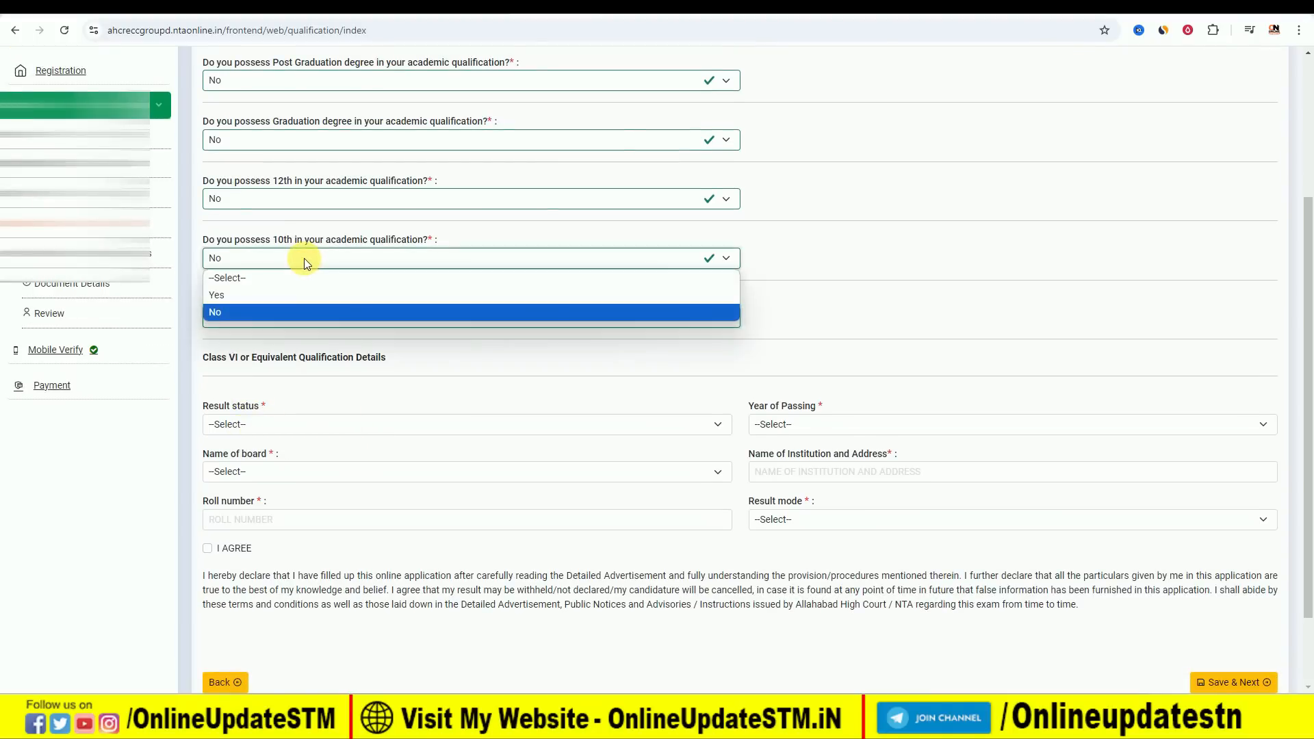
{"action": "left_click", "coordinate": [282, 295]}
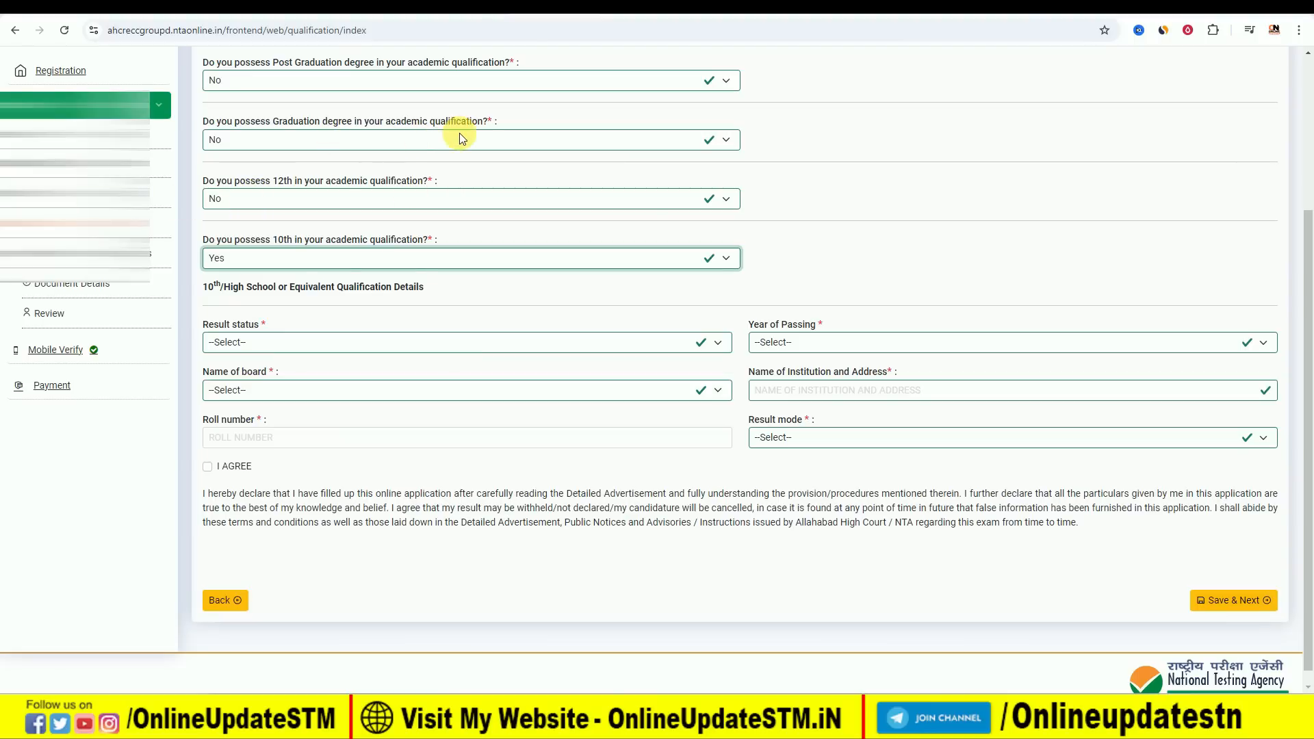
{"action": "left_click", "coordinate": [1230, 611]}
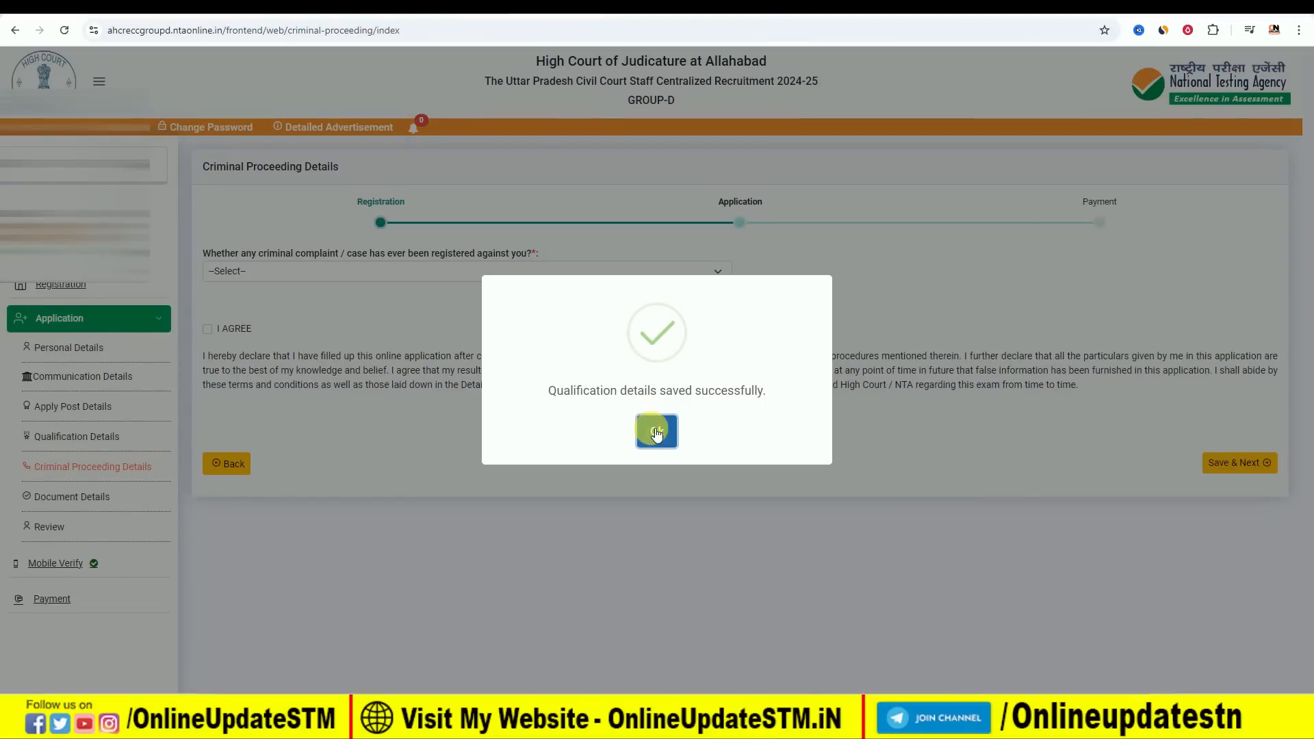
{"action": "left_click", "coordinate": [656, 432]}
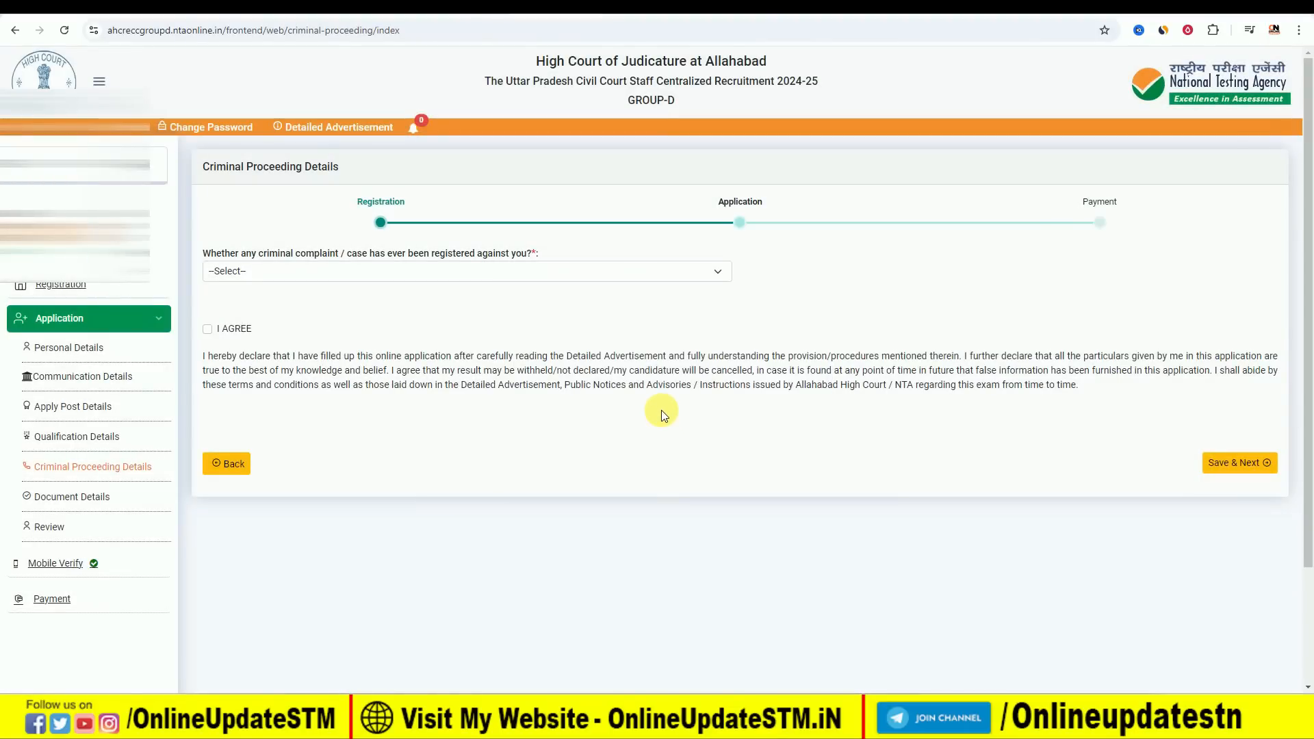
Answer No to the criminal complaint or case question, agree to the declaration, and save the criminal proceeding details.
{"action": "left_click", "coordinate": [255, 269]}
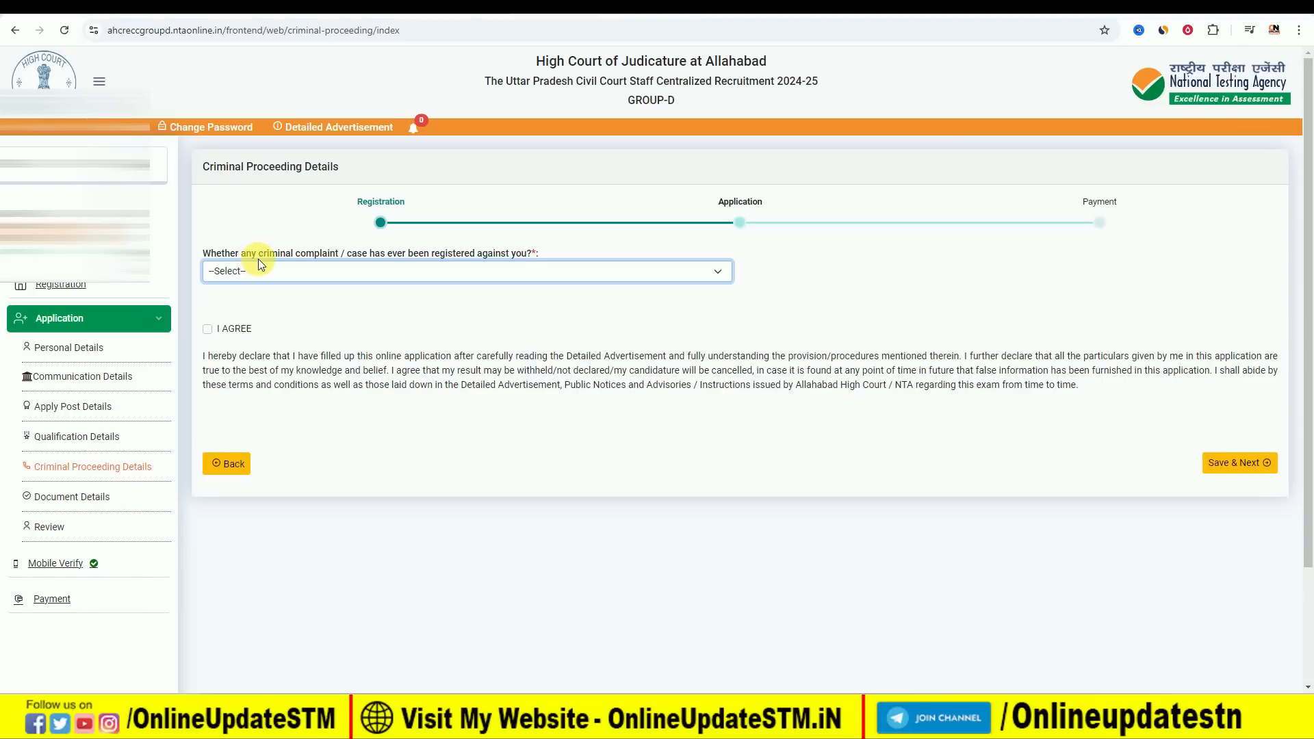
{"action": "left_click", "coordinate": [318, 271]}
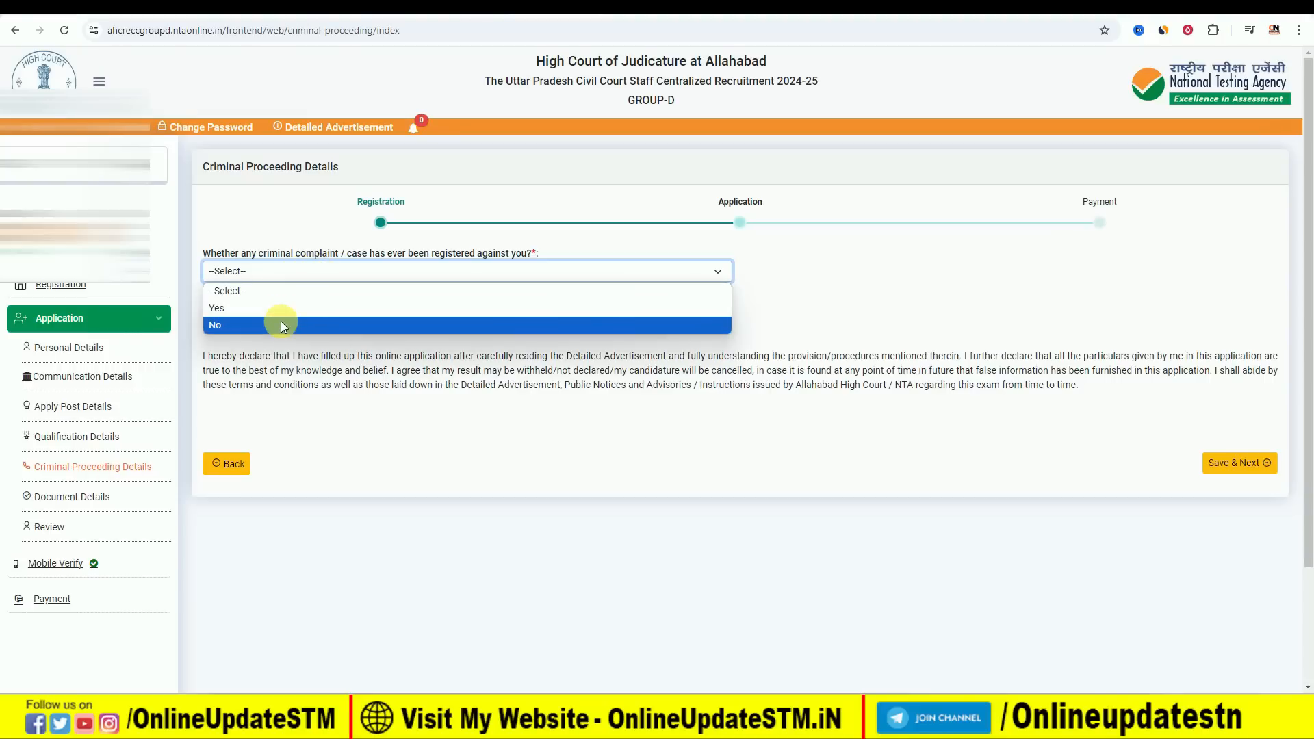
{"action": "left_click", "coordinate": [281, 321]}
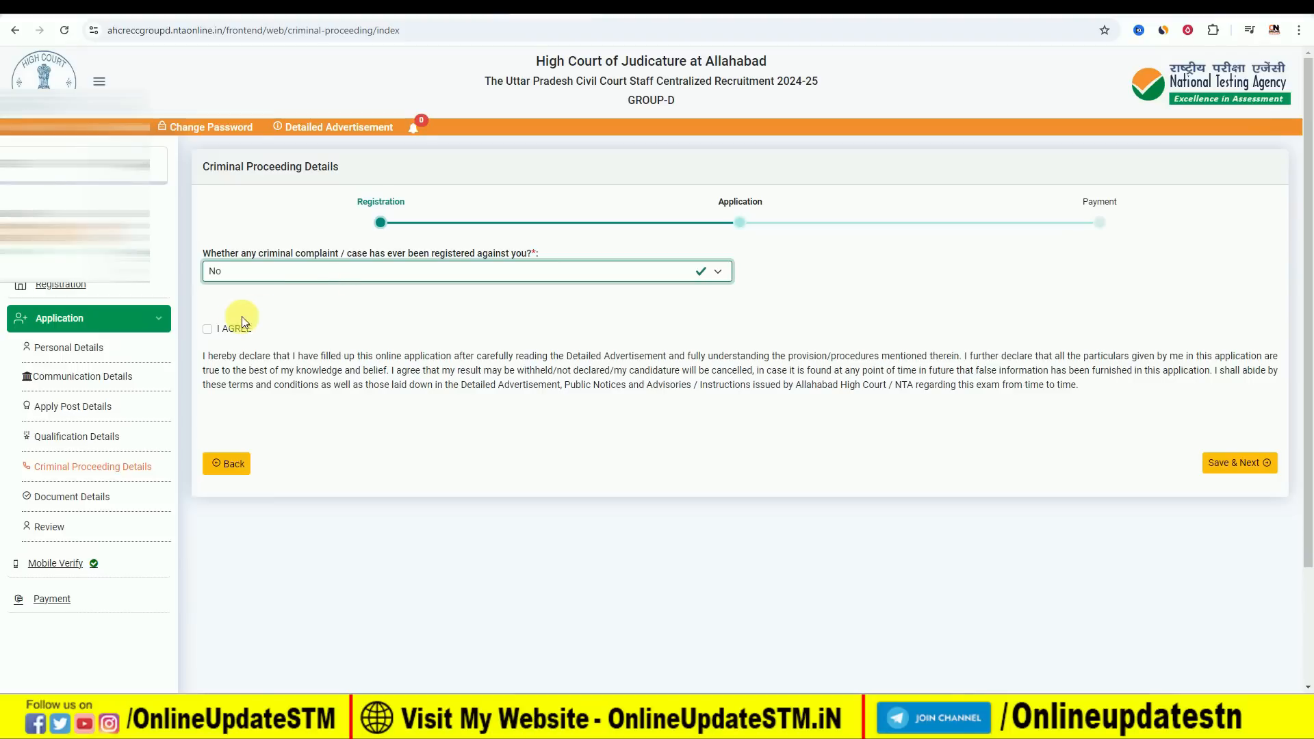
{"action": "left_click", "coordinate": [207, 329]}
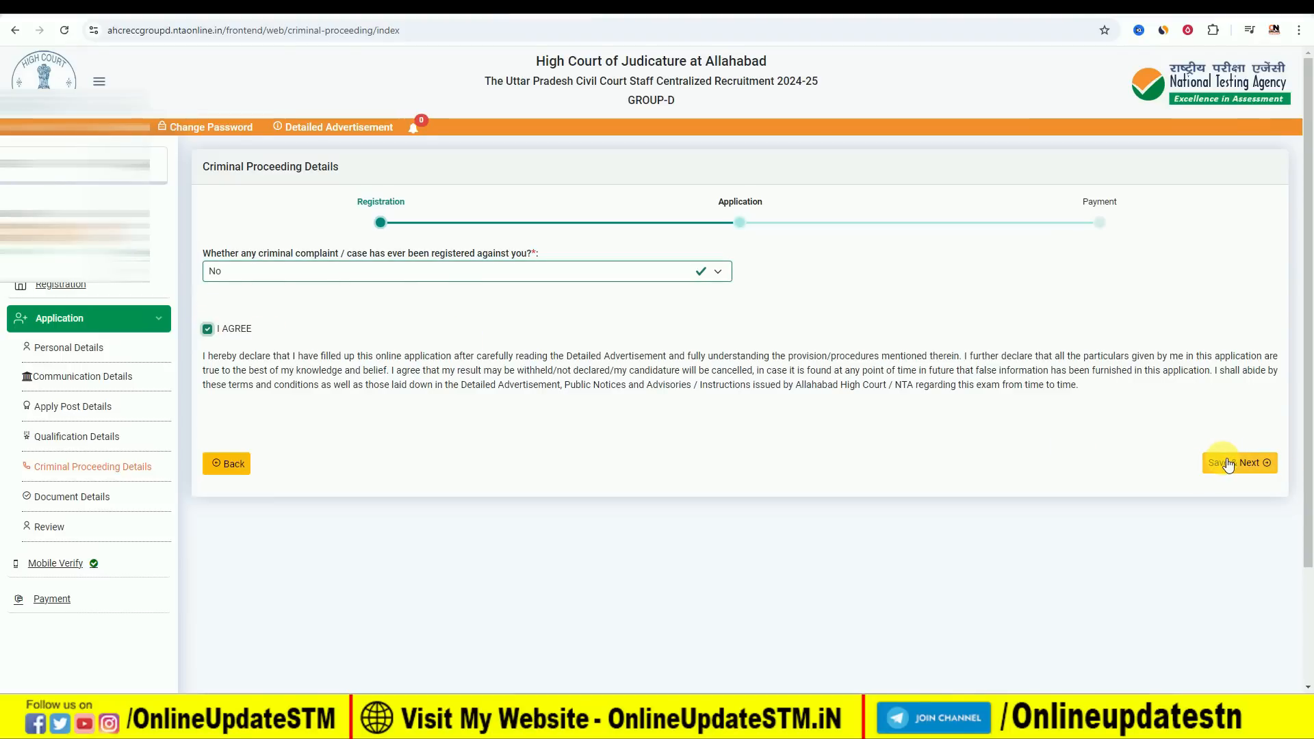
{"action": "left_click", "coordinate": [1229, 464]}
{"action": "left_click", "coordinate": [662, 446]}
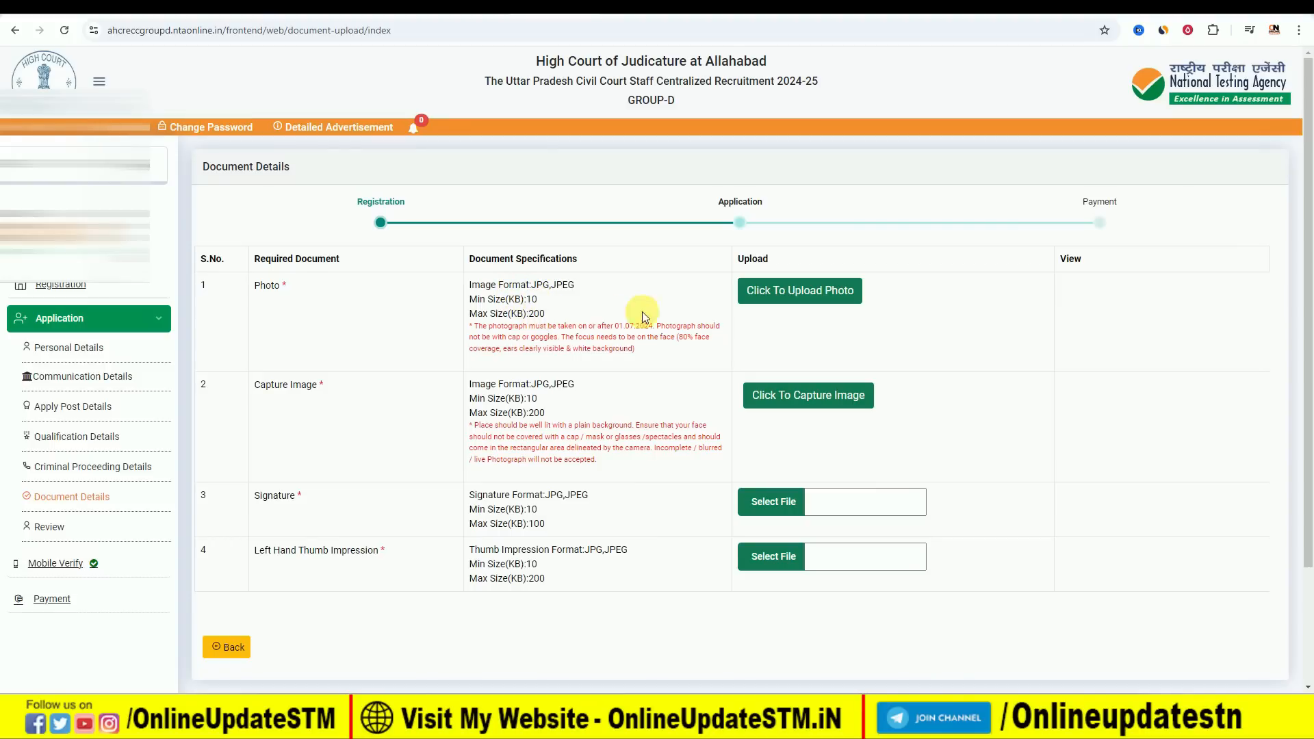
Choose the candidate's photo, adjust its crop area around the face, and upload the cropped photo.
{"action": "left_click", "coordinate": [804, 293]}
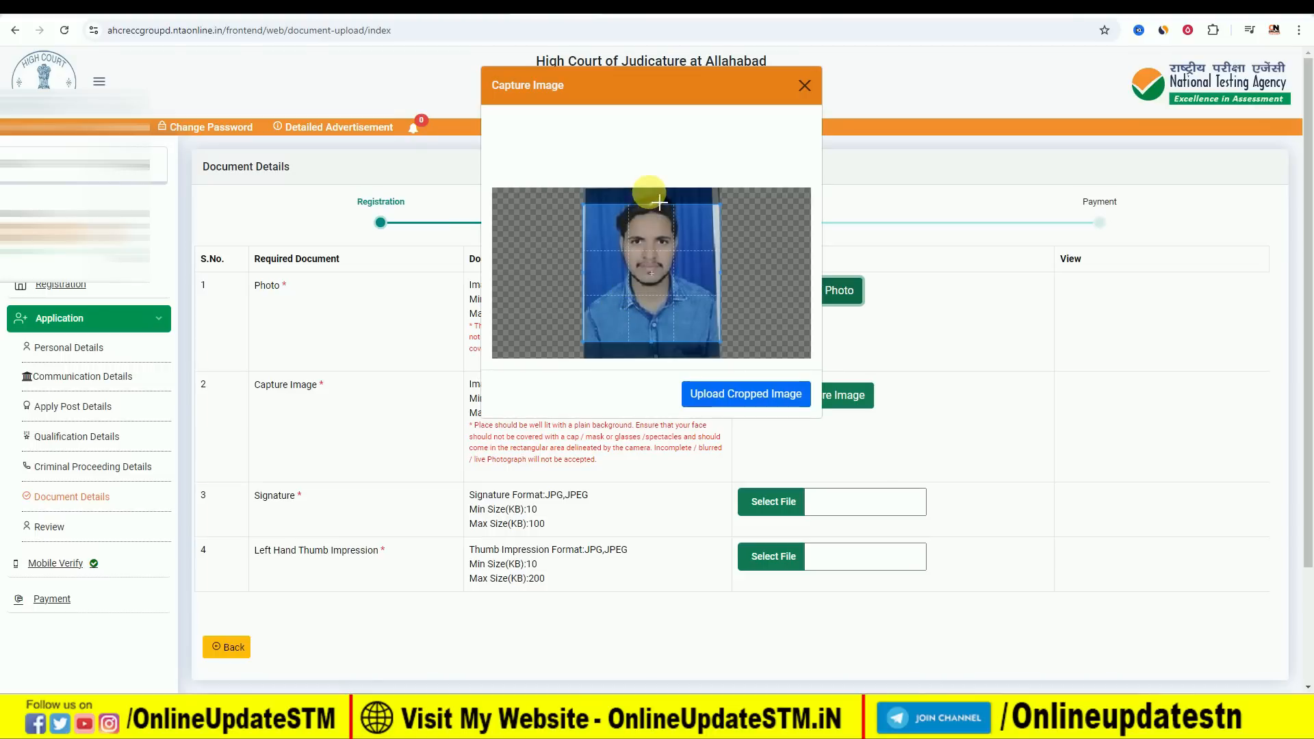
{"action": "mouse_move", "coordinate": [646, 296]}
{"action": "left_mouse_down"}
{"action": "mouse_move", "coordinate": [647, 260]}
{"action": "mouse_move", "coordinate": [653, 278]}
{"action": "left_mouse_up"}
{"action": "left_click", "coordinate": [738, 396]}
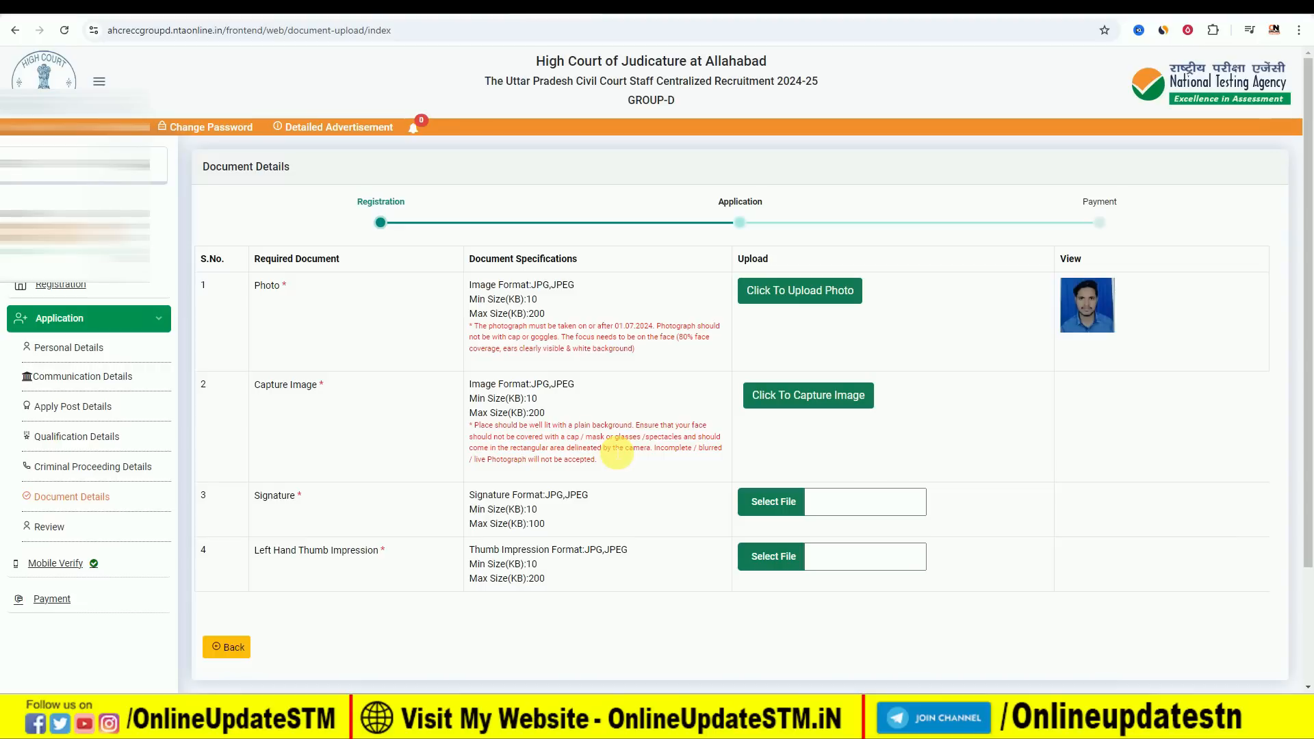
Capture a live image with camera access allowed this time, centre the crop on the face, and upload the cropped image.
{"action": "left_click", "coordinate": [803, 401]}
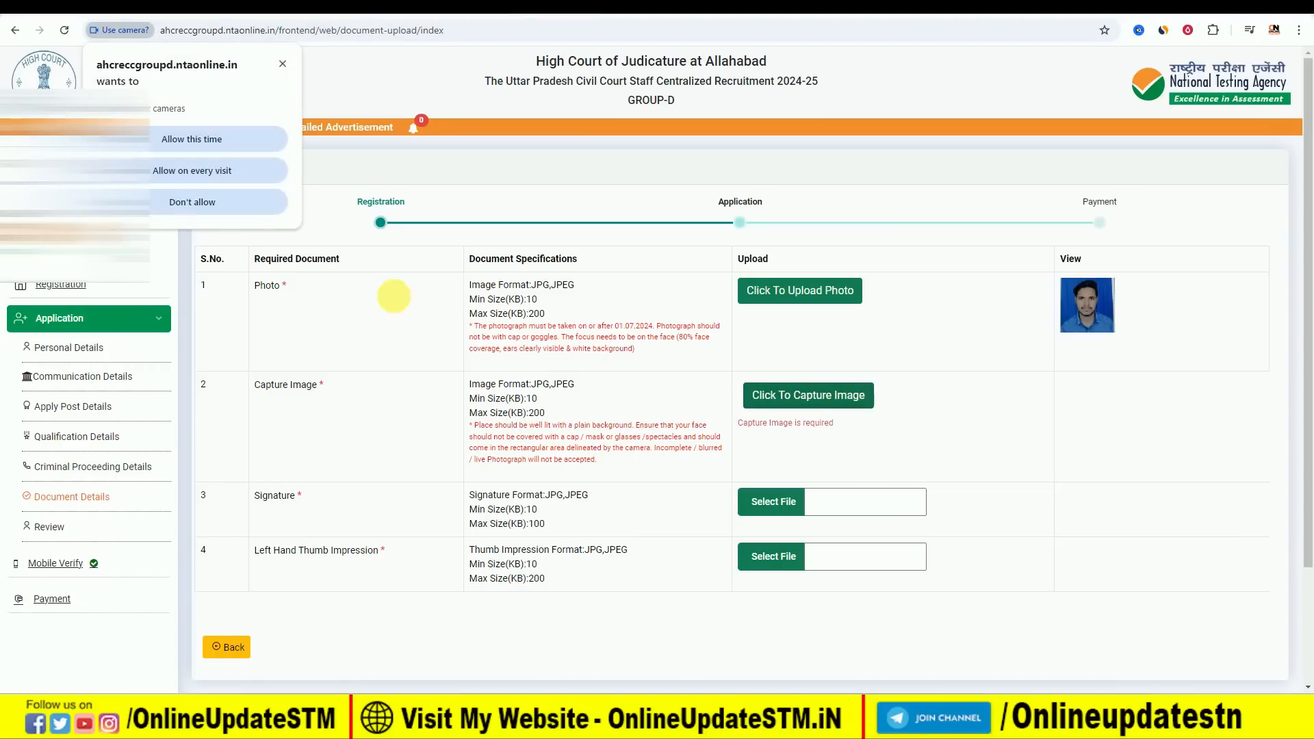
{"action": "left_click", "coordinate": [191, 144]}
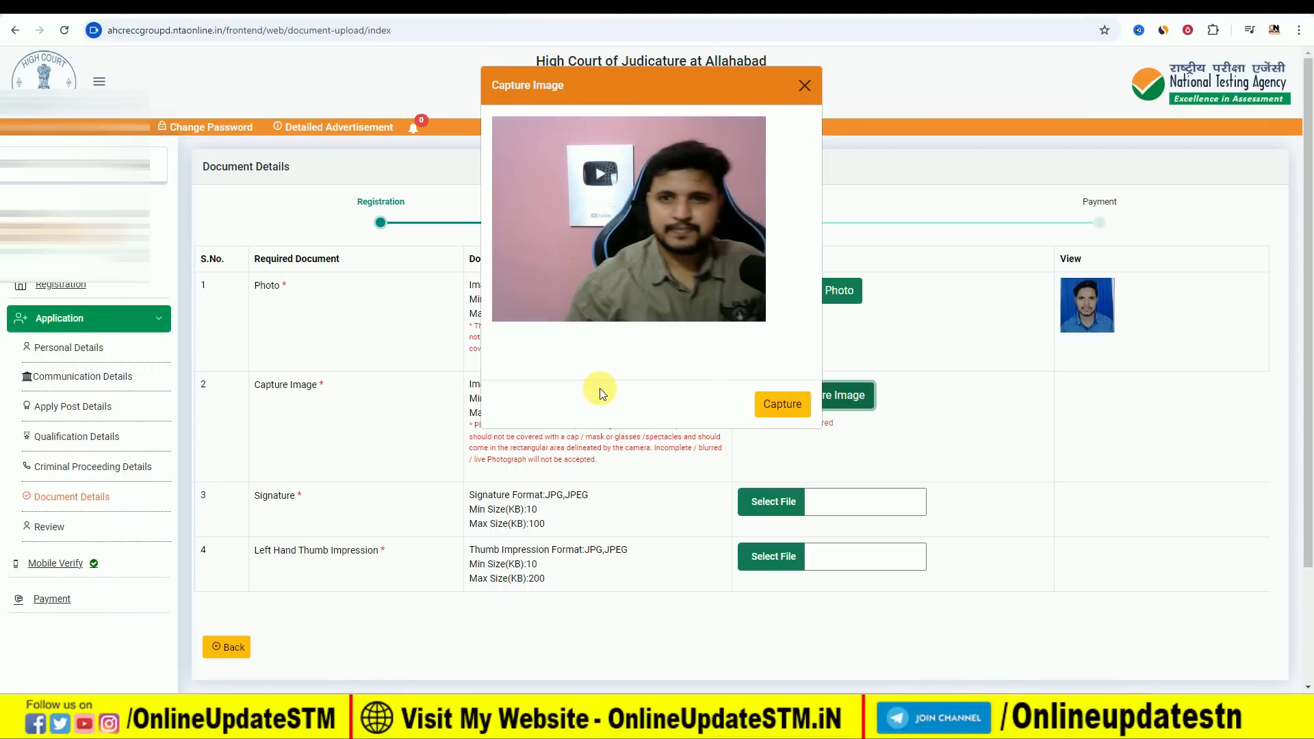
{"action": "left_click", "coordinate": [794, 405]}
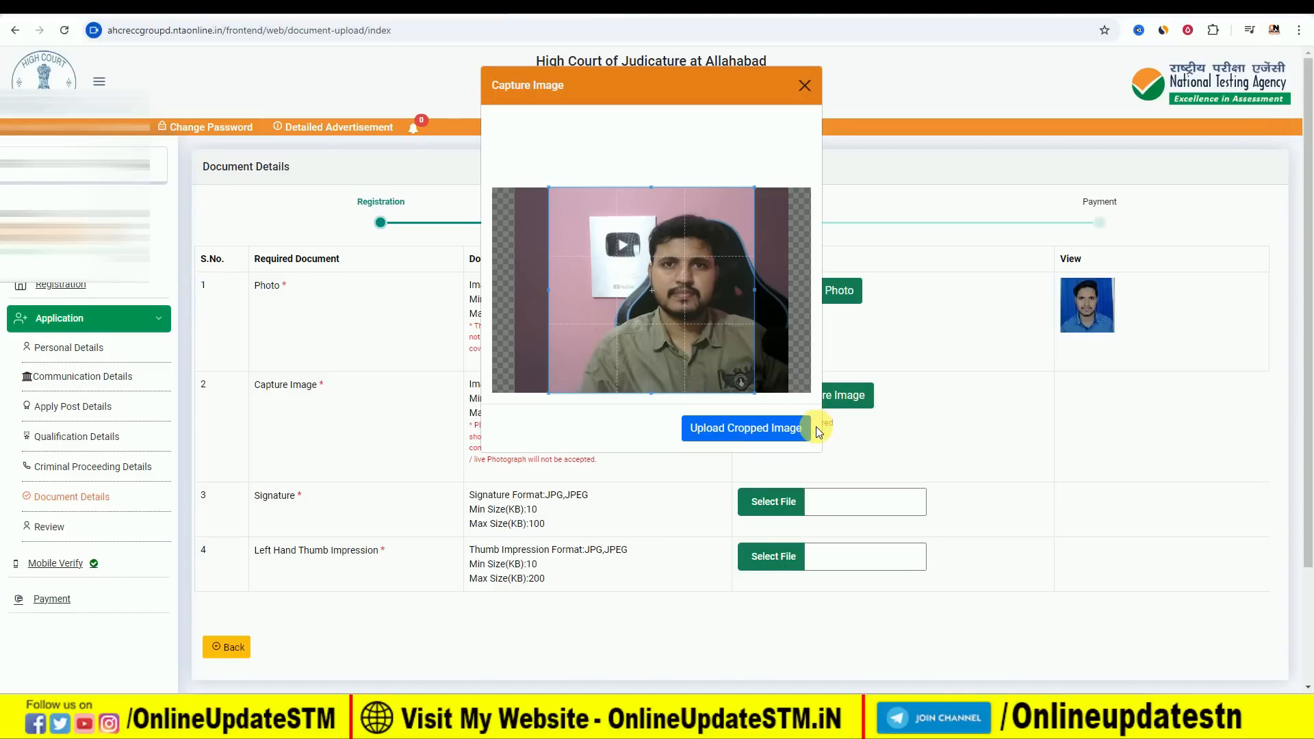
{"action": "left_click_drag", "start_coordinate": [676, 329], "coordinate": [703, 330]}
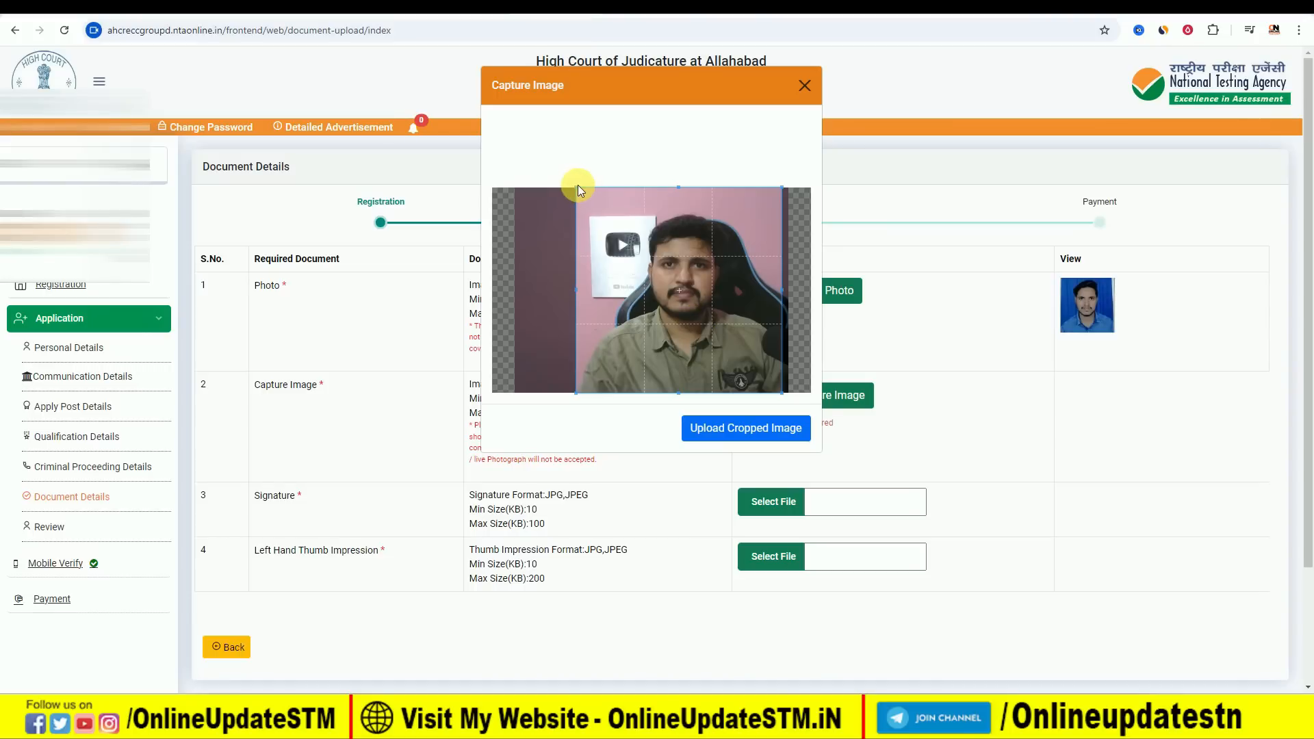
{"action": "left_click", "coordinate": [731, 430]}
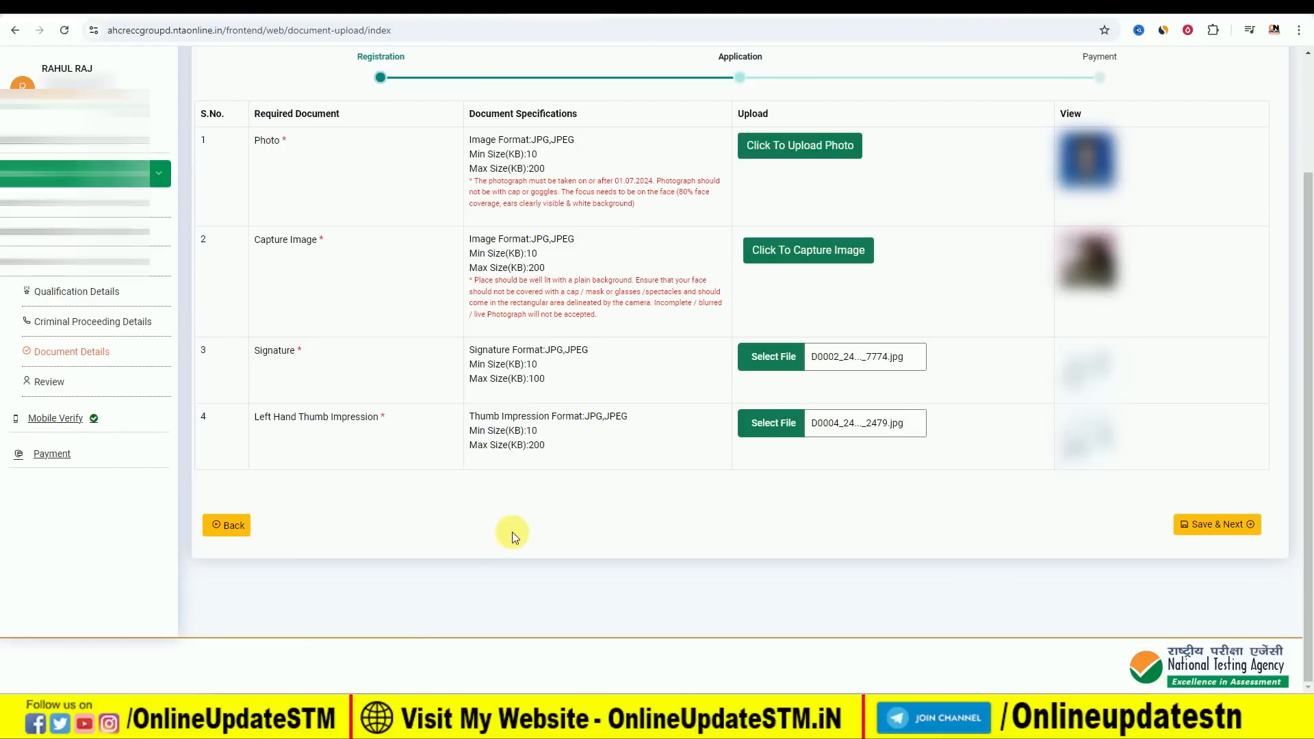
Save the document details and start the final submission from the application review.
{"action": "left_click", "coordinate": [1225, 527]}
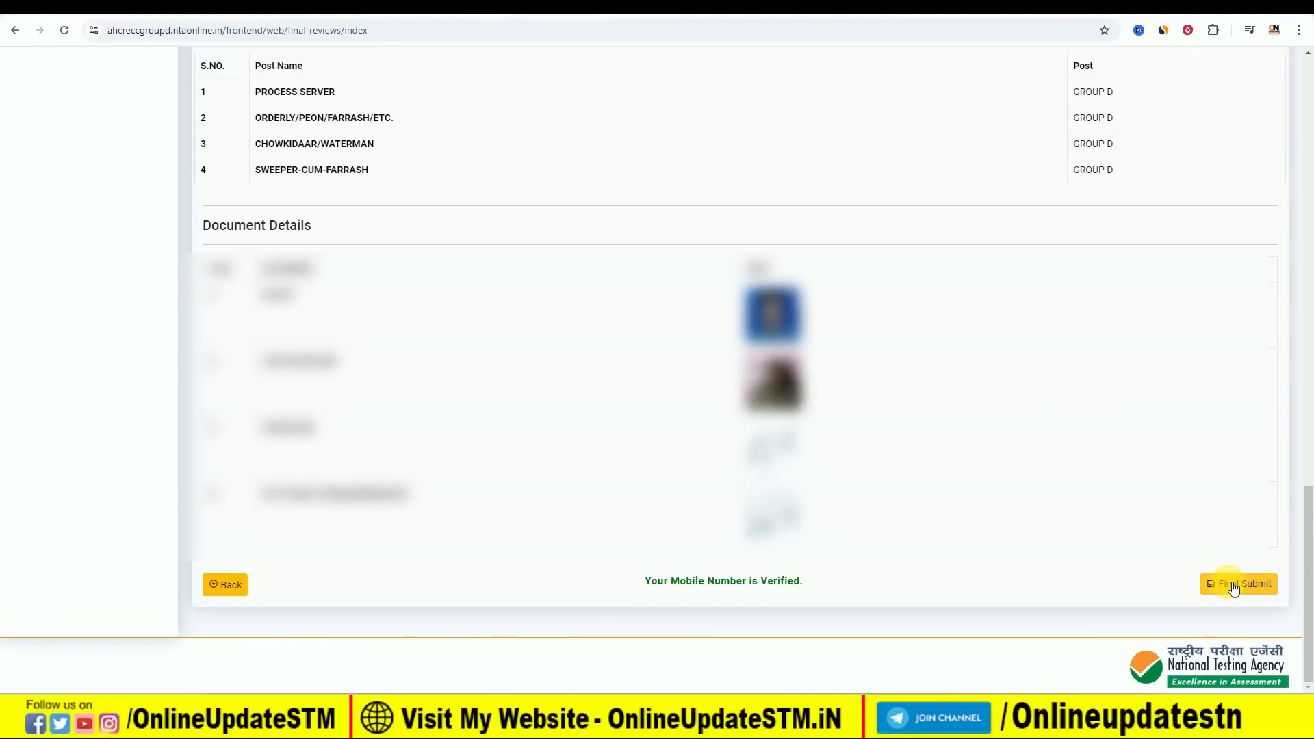
{"action": "left_click", "coordinate": [1233, 586]}
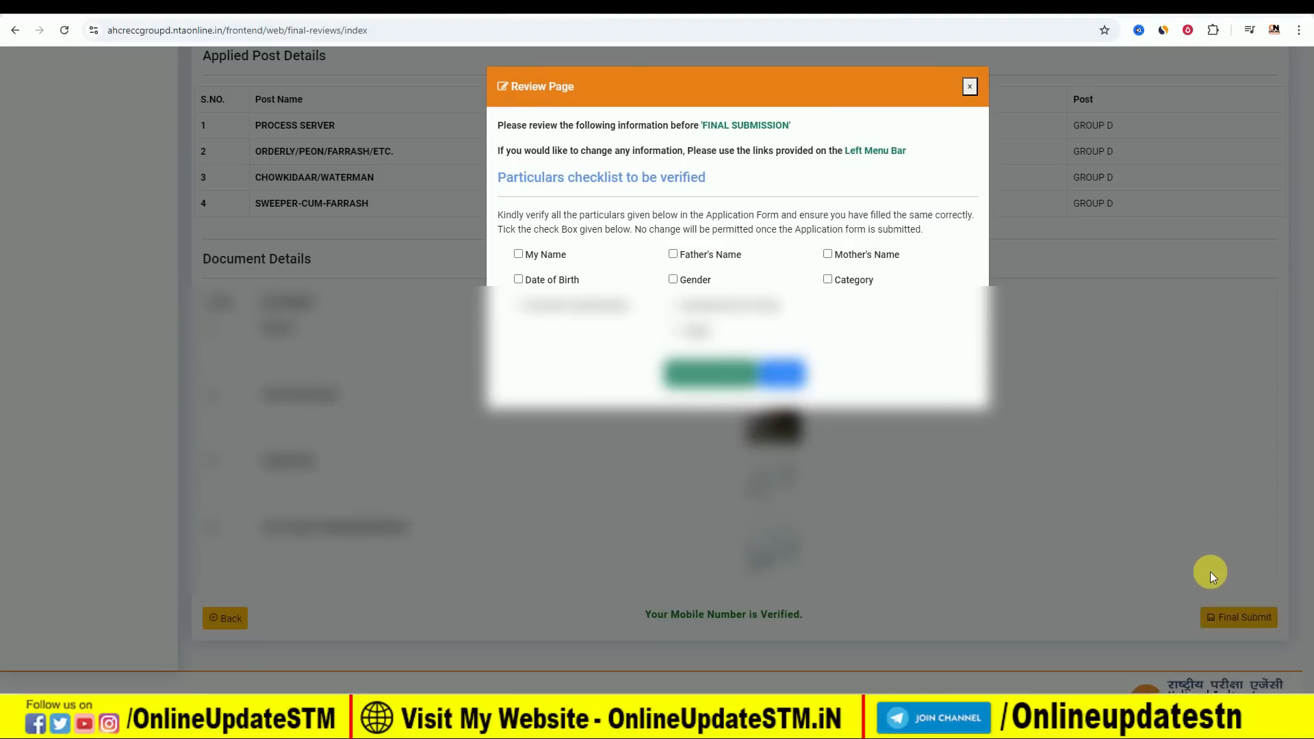
Mark all particulars from My Name to Communication Details as verified, tick I Agree, and submit the application form.
{"action": "left_click", "coordinate": [518, 254]}
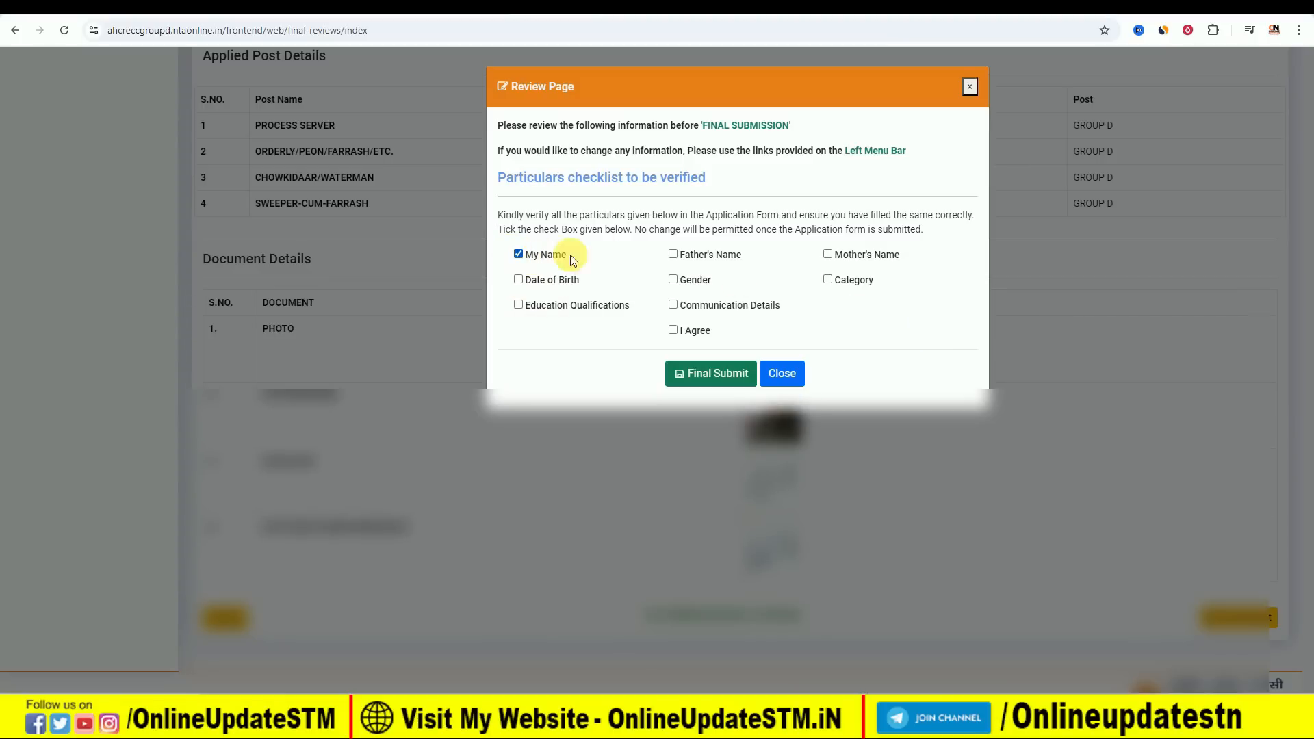
{"action": "left_click", "coordinate": [673, 254]}
{"action": "left_click", "coordinate": [827, 255]}
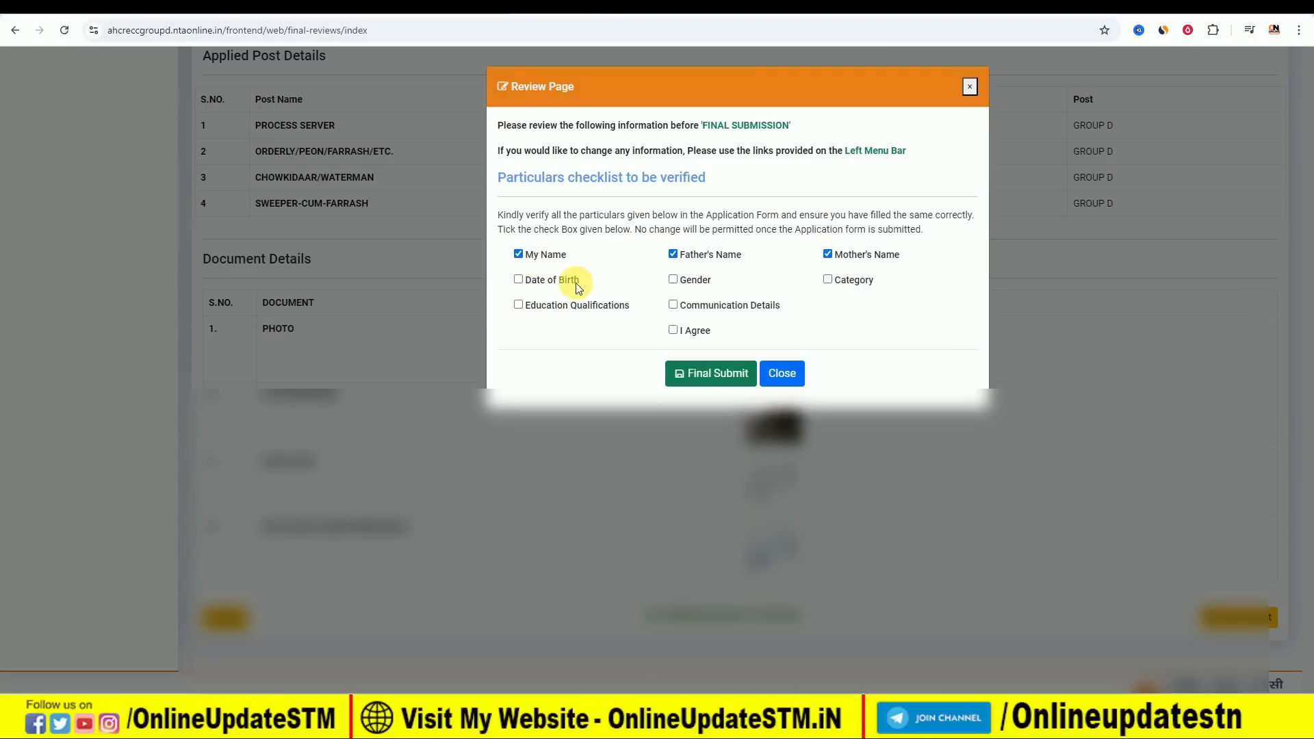
{"action": "left_click", "coordinate": [519, 280]}
{"action": "left_click", "coordinate": [672, 279]}
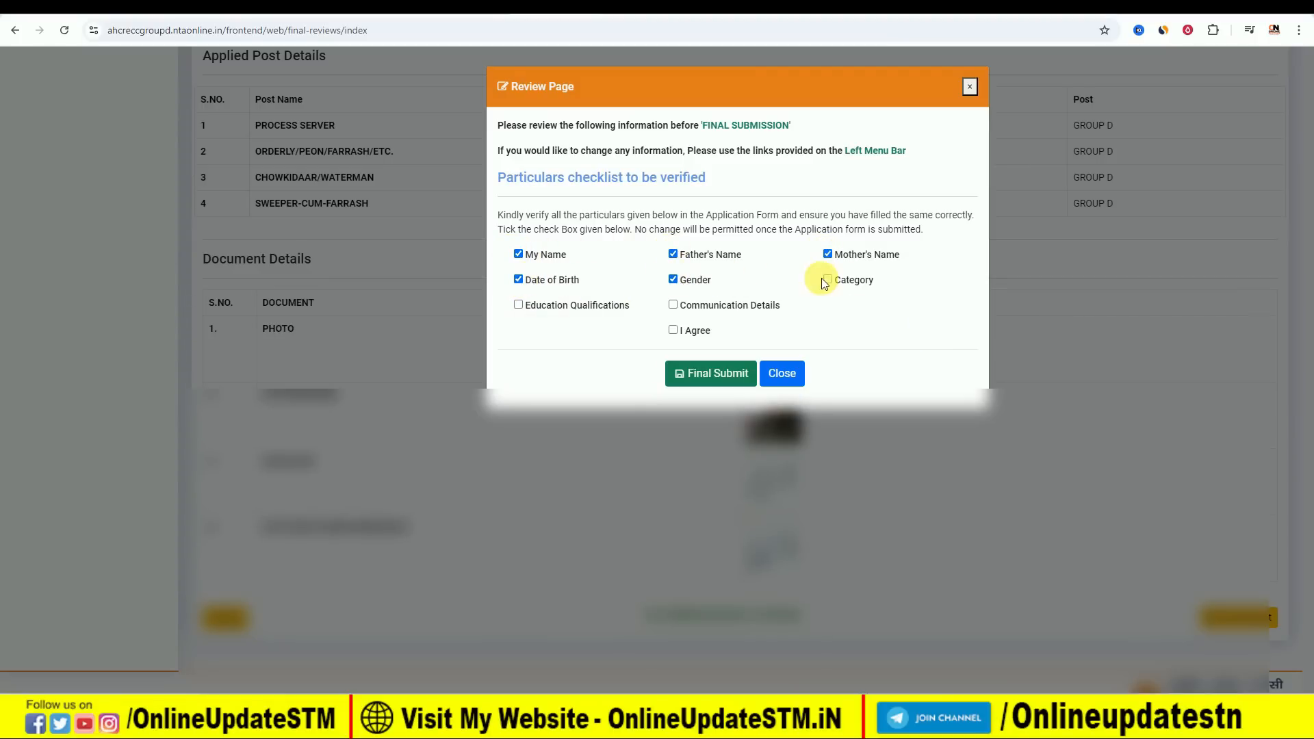
{"action": "left_click", "coordinate": [673, 305]}
{"action": "left_click", "coordinate": [518, 305]}
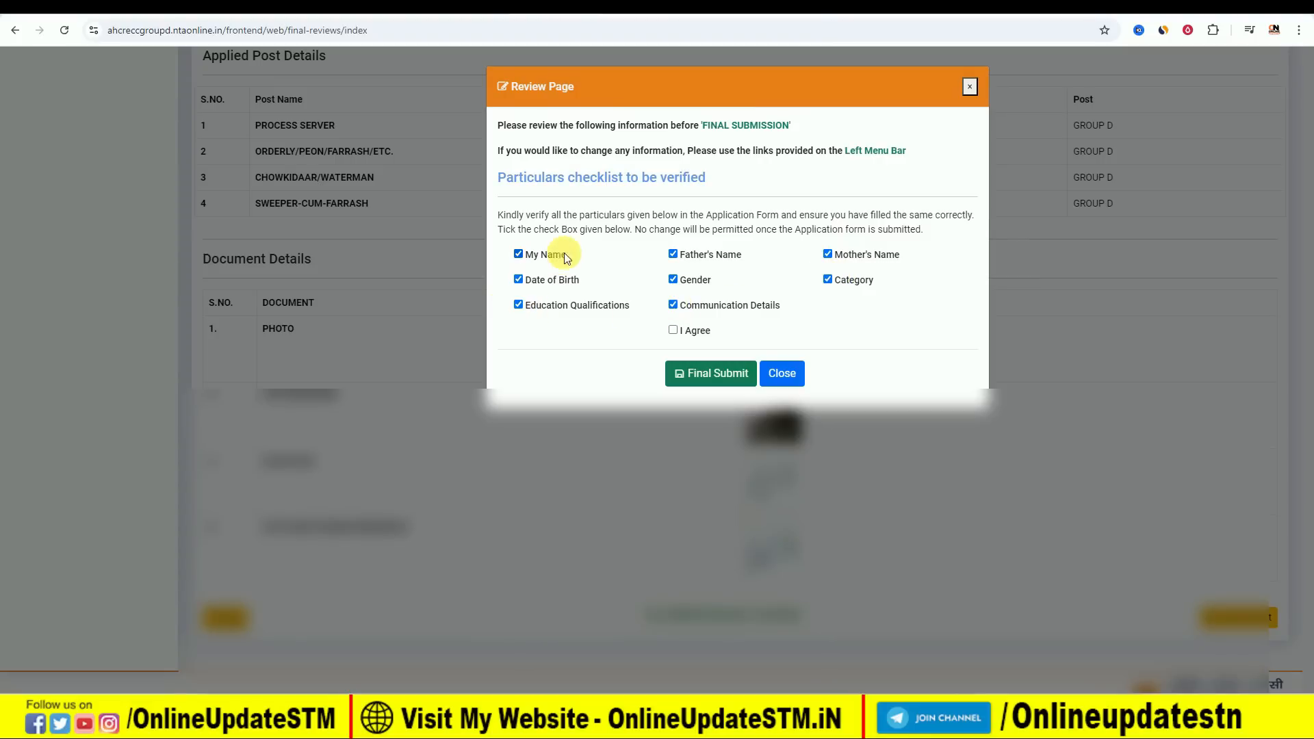
{"action": "left_click", "coordinate": [674, 330]}
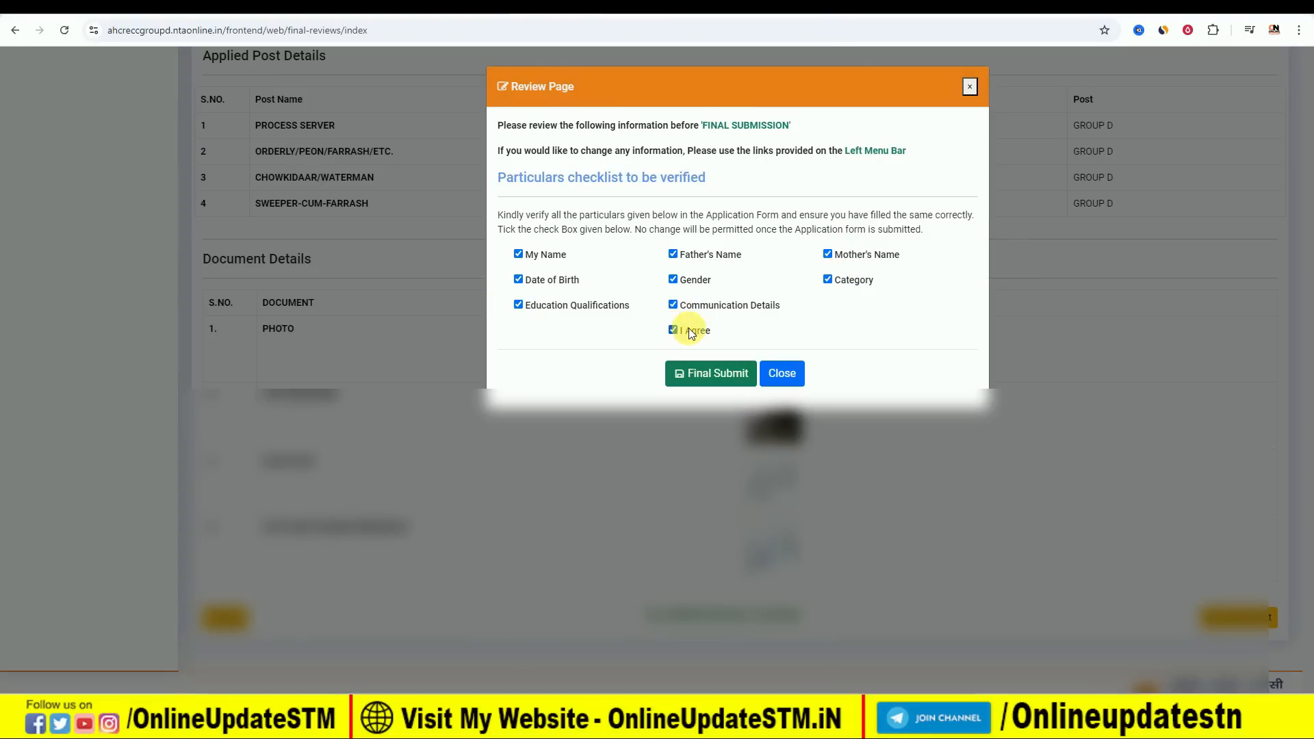
{"action": "left_click", "coordinate": [703, 375]}
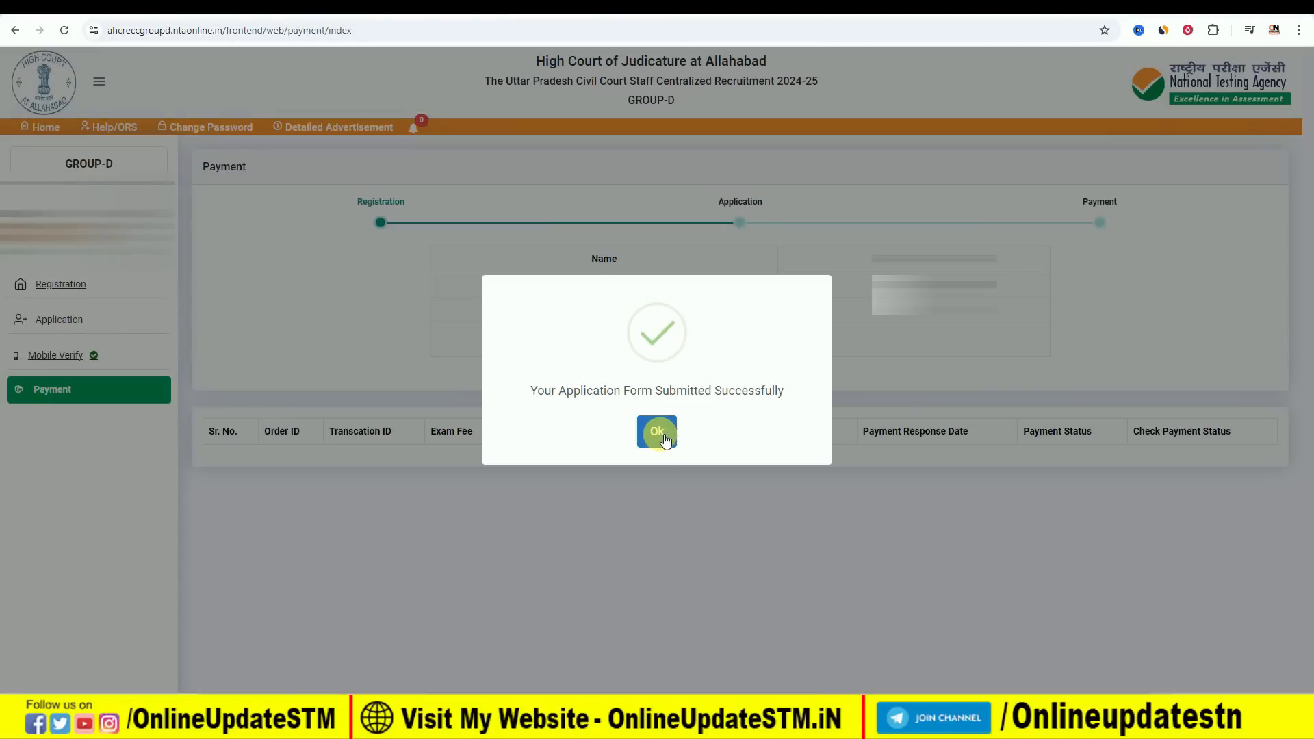
{"action": "left_click", "coordinate": [664, 435]}
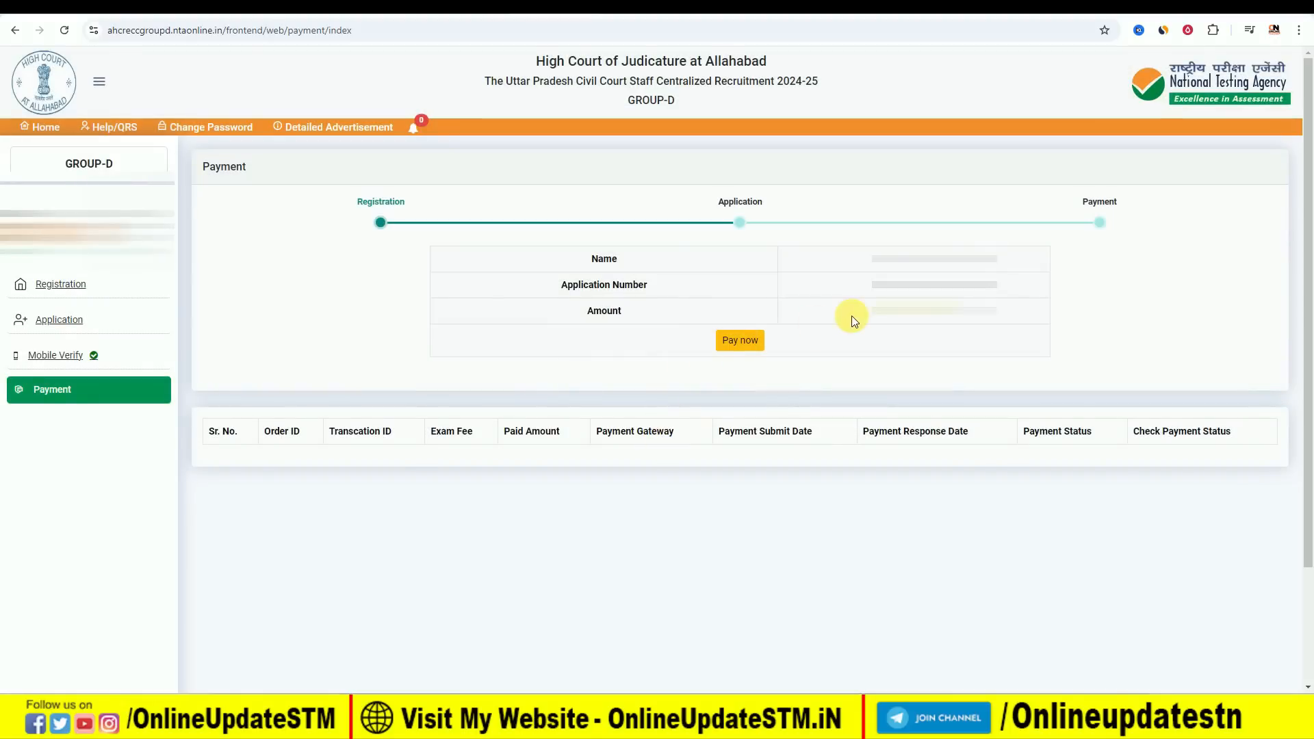
Start the application fee payment through the SBI gateway and choose UPI as the payment mode.
{"action": "left_click", "coordinate": [748, 349]}
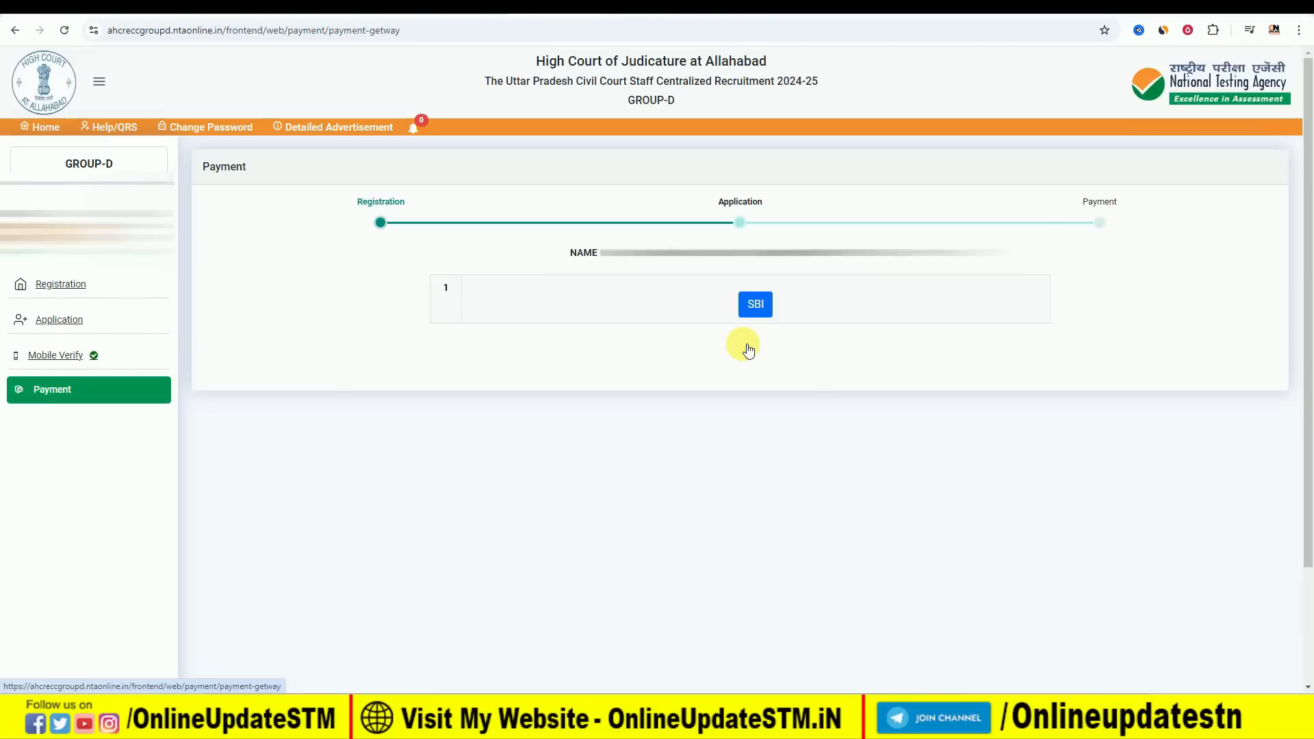
{"action": "left_click", "coordinate": [758, 306]}
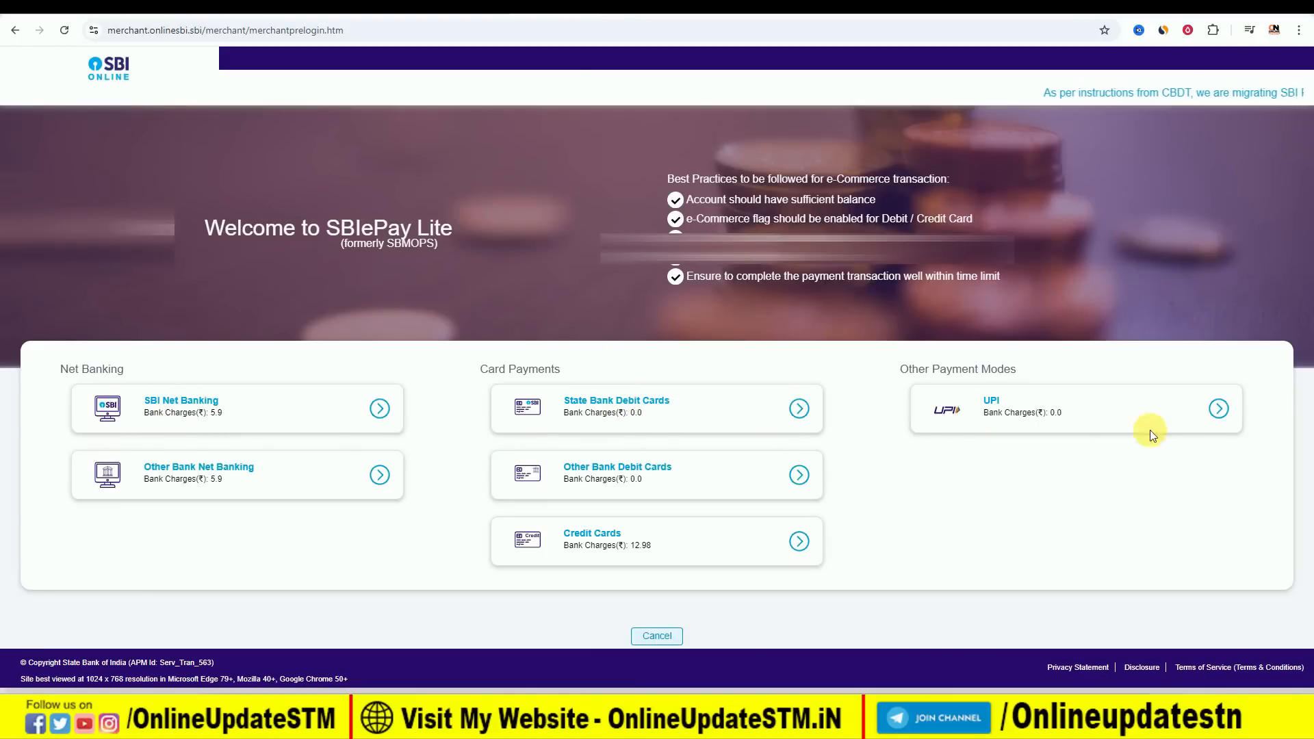
{"action": "left_click", "coordinate": [1219, 410]}
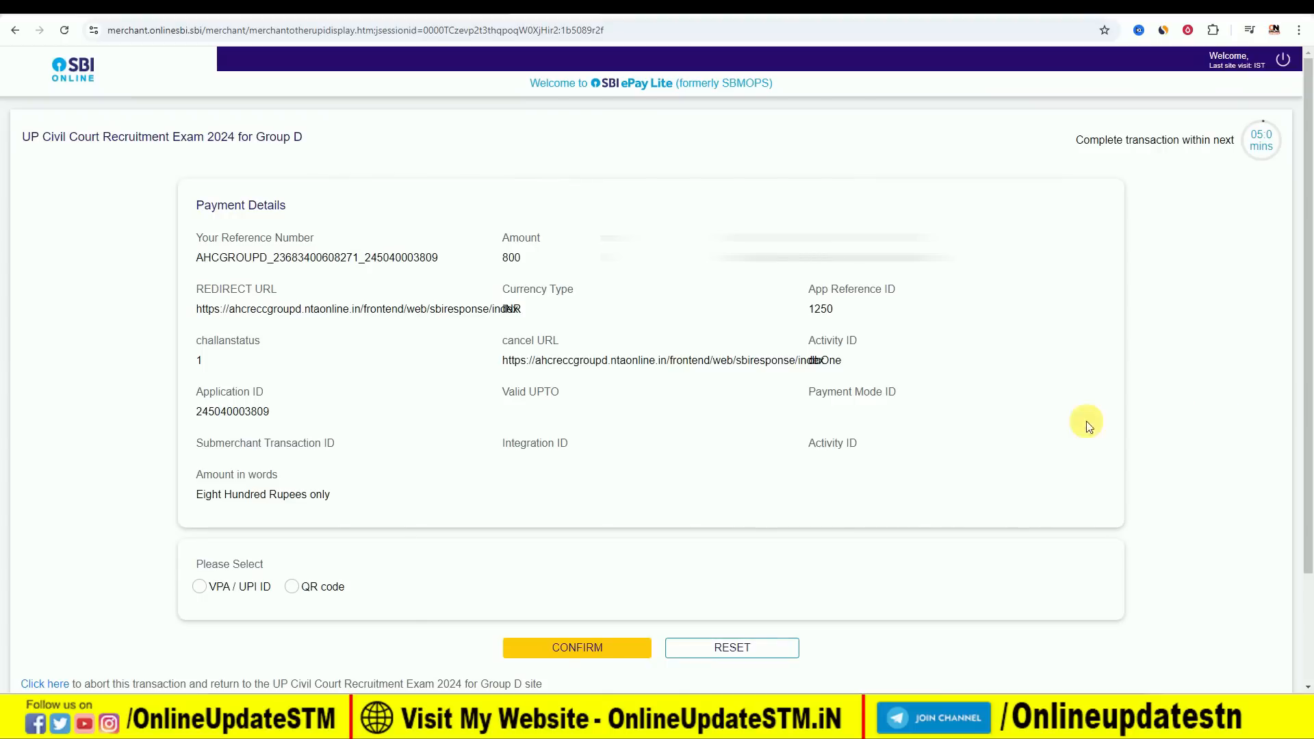